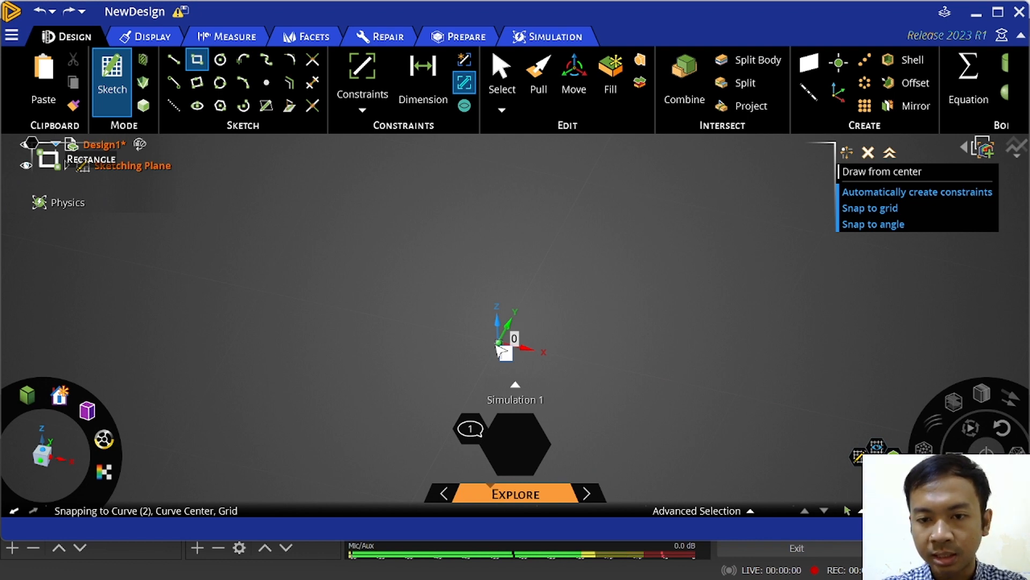
Step: Sketch a rectangle from the origin on the sketching plane, 304,8 mm wide and 304,8 mm long
{"action": "type", "text": "0.04"}
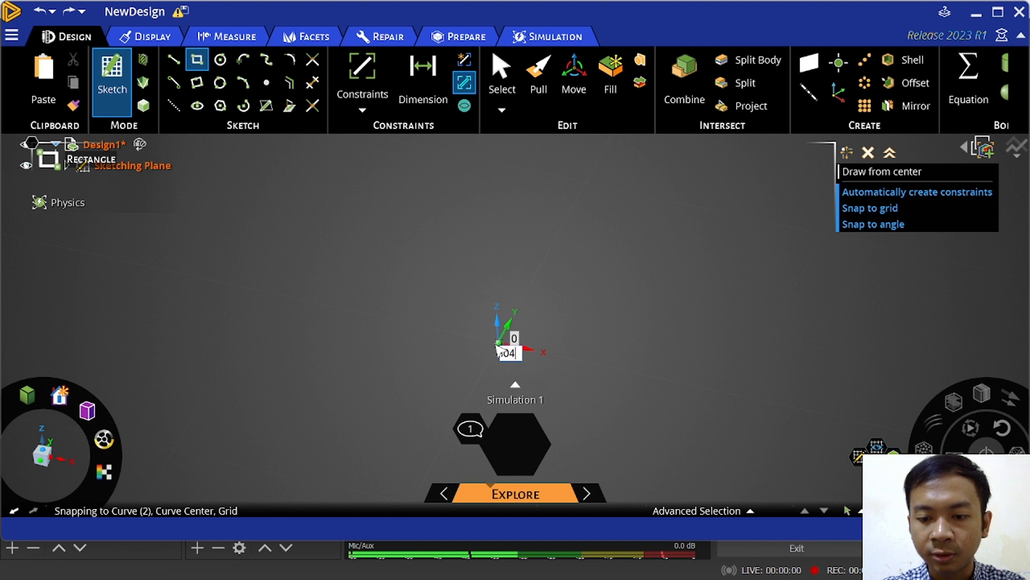
{"action": "type", "text": ",8"}
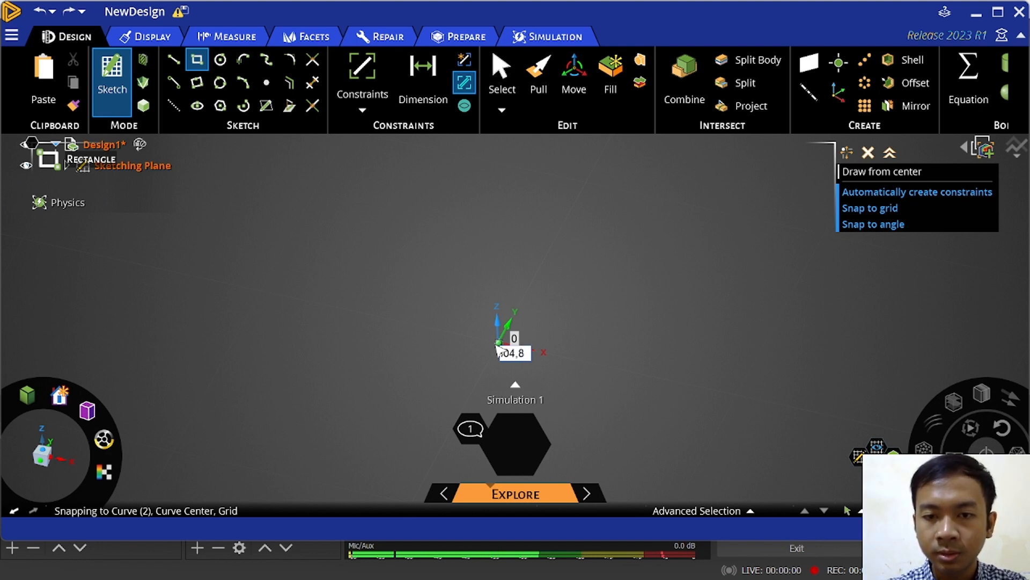
{"action": "scroll", "coordinate": [497, 346], "scroll_direction": "down", "scroll_amount": 8}
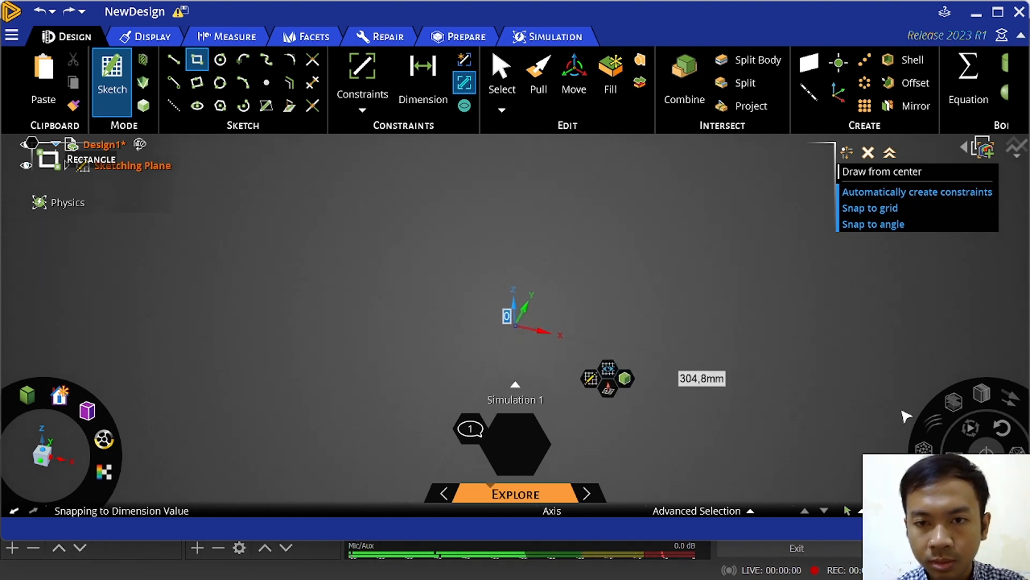
{"action": "type", "text": "30"}
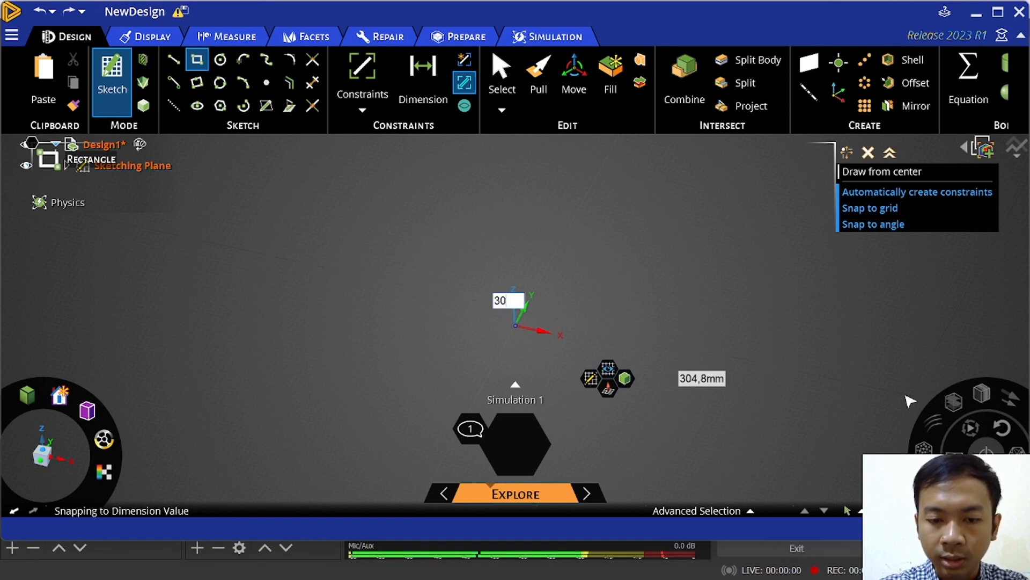
{"action": "type", "text": "4,8"}
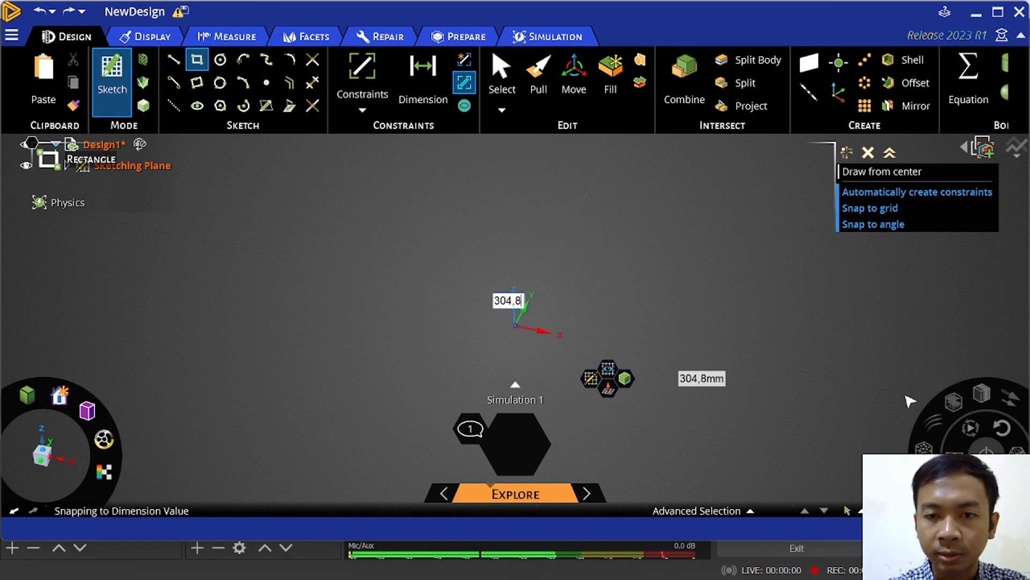
{"action": "key", "text": "Return"}
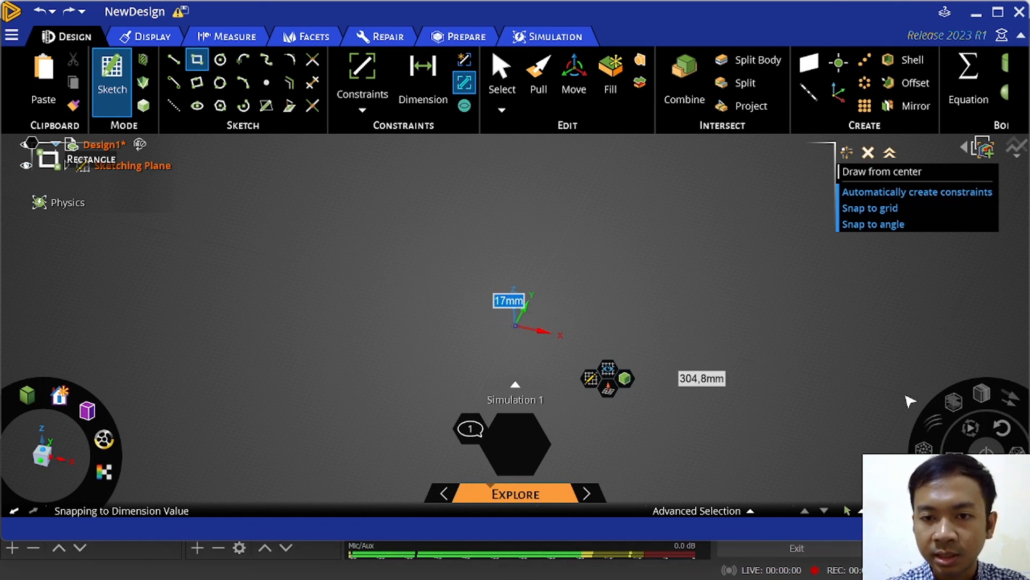
{"action": "mouse_move", "coordinate": [719, 254]}
{"action": "middle_mouse_down"}
{"action": "mouse_move", "coordinate": [691, 269]}
{"action": "mouse_move", "coordinate": [778, 260]}
{"action": "mouse_move", "coordinate": [771, 194]}
{"action": "mouse_move", "coordinate": [746, 252]}
{"action": "middle_mouse_up"}
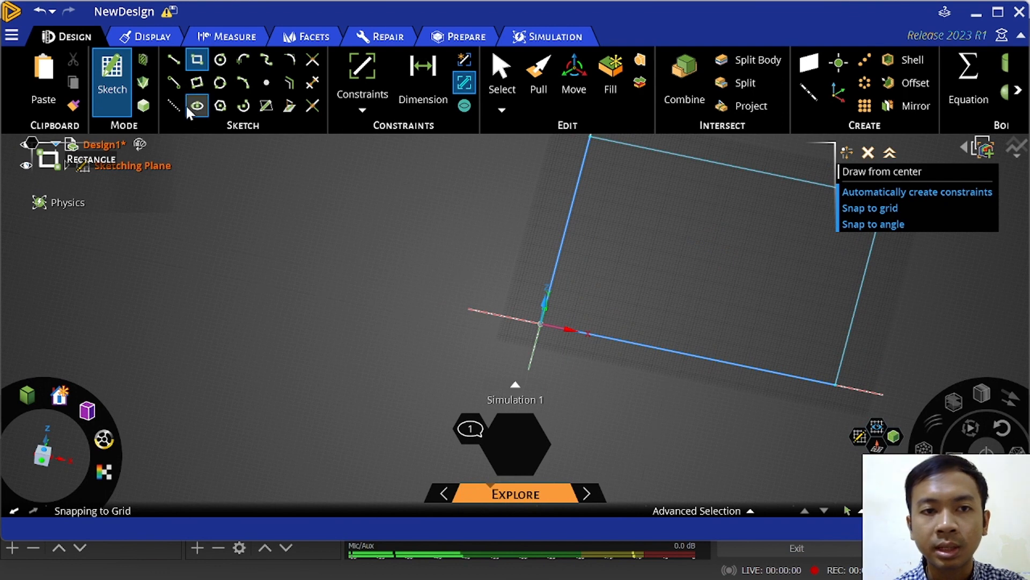
Step: Turn the square sketch into a surface and pull it upward 101,6 mm into a solid block
{"action": "left_click", "coordinate": [143, 105]}
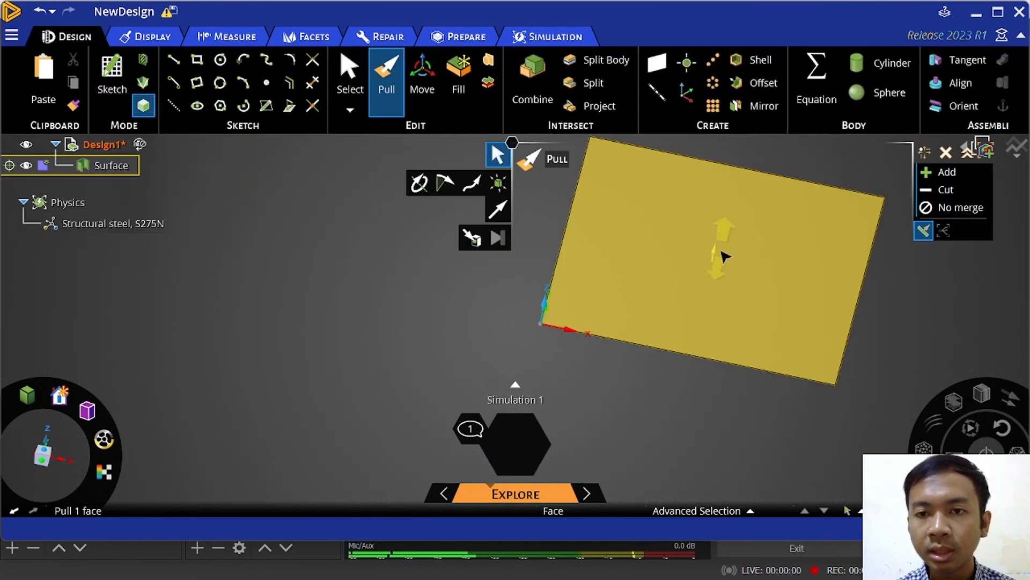
{"action": "mouse_move", "coordinate": [730, 251]}
{"action": "middle_mouse_down"}
{"action": "mouse_move", "coordinate": [682, 216]}
{"action": "mouse_move", "coordinate": [697, 233]}
{"action": "middle_mouse_up"}
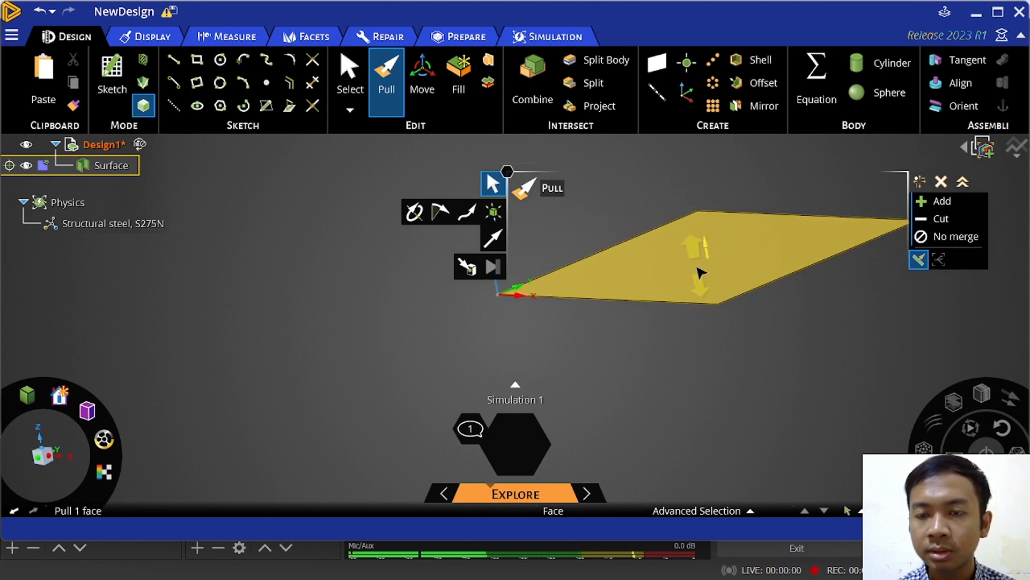
{"action": "left_click_drag", "start_coordinate": [708, 266], "coordinate": [709, 259]}
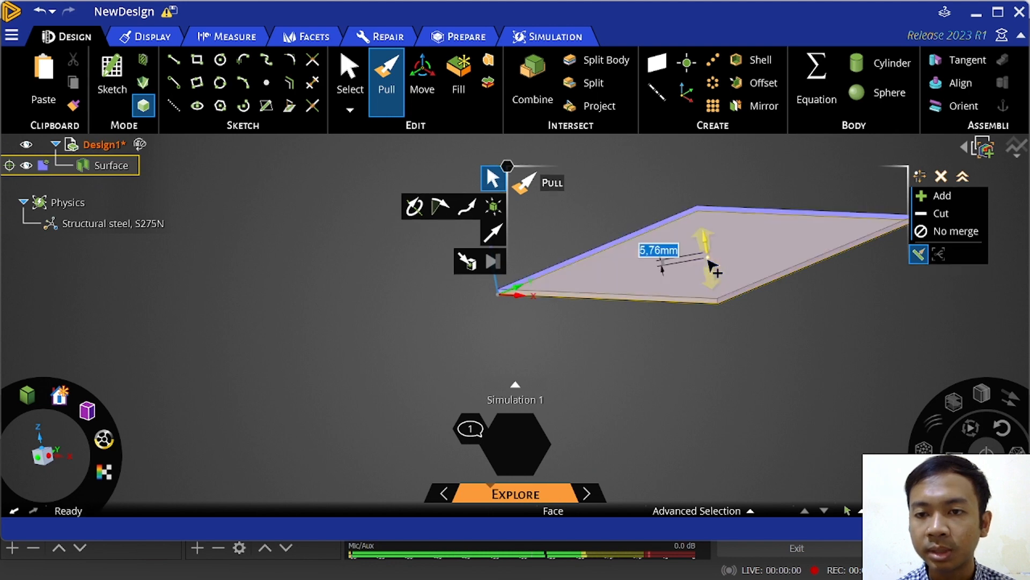
{"action": "type", "text": "1"}
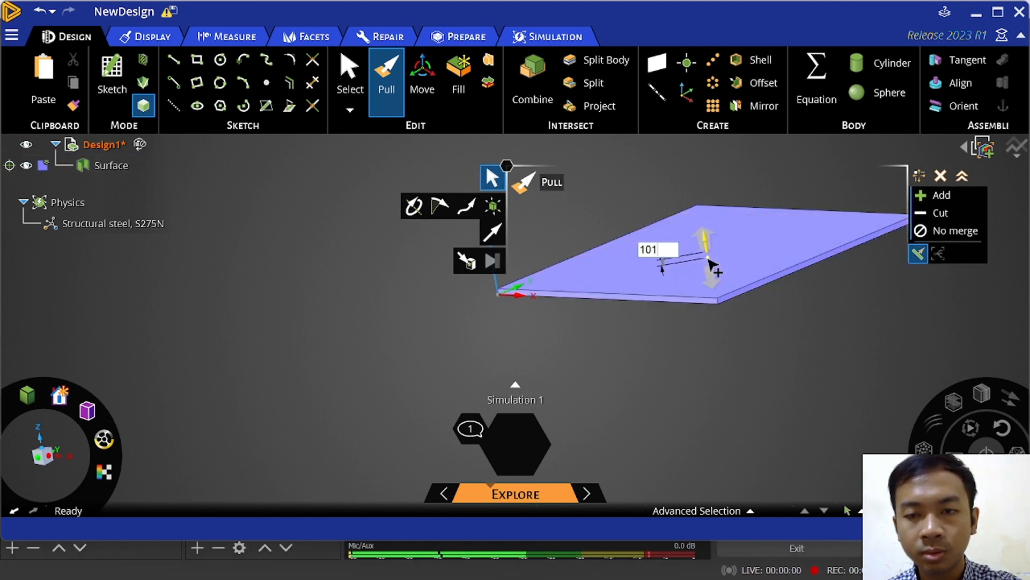
{"action": "type", "text": "01,6"}
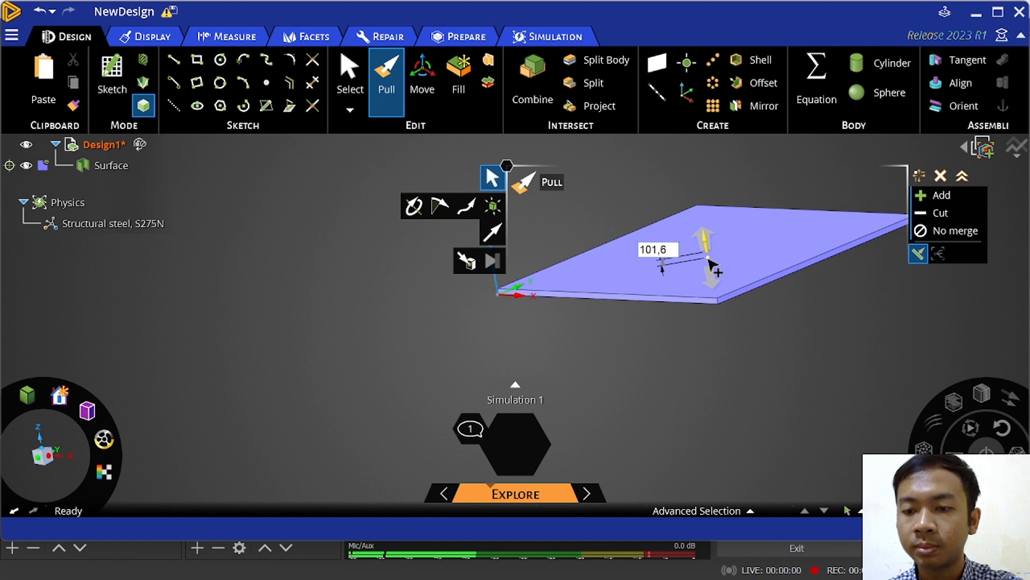
{"action": "key", "text": "Return"}
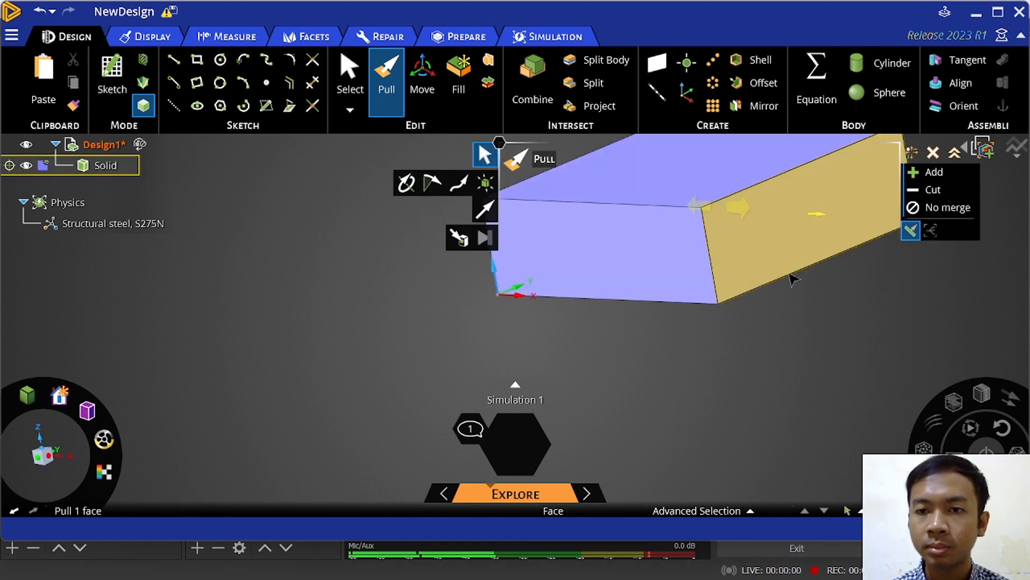
Step: Fit the whole block in the view and examine its shape from an angle
{"action": "middle_click_drag", "start_coordinate": [777, 364], "coordinate": [846, 311]}
{"action": "right_click", "coordinate": [829, 288]}
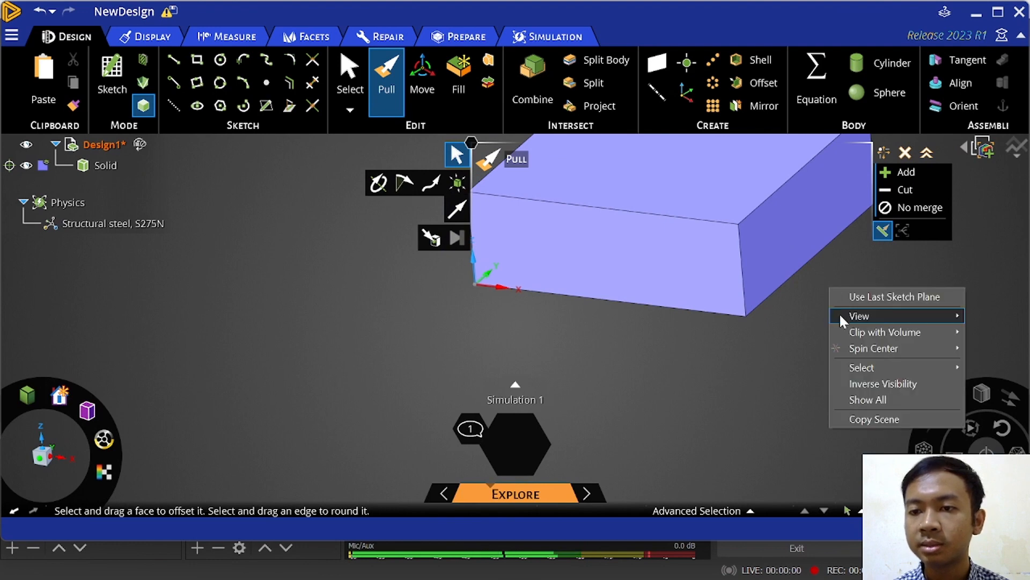
{"action": "mouse_move", "coordinate": [844, 320]}
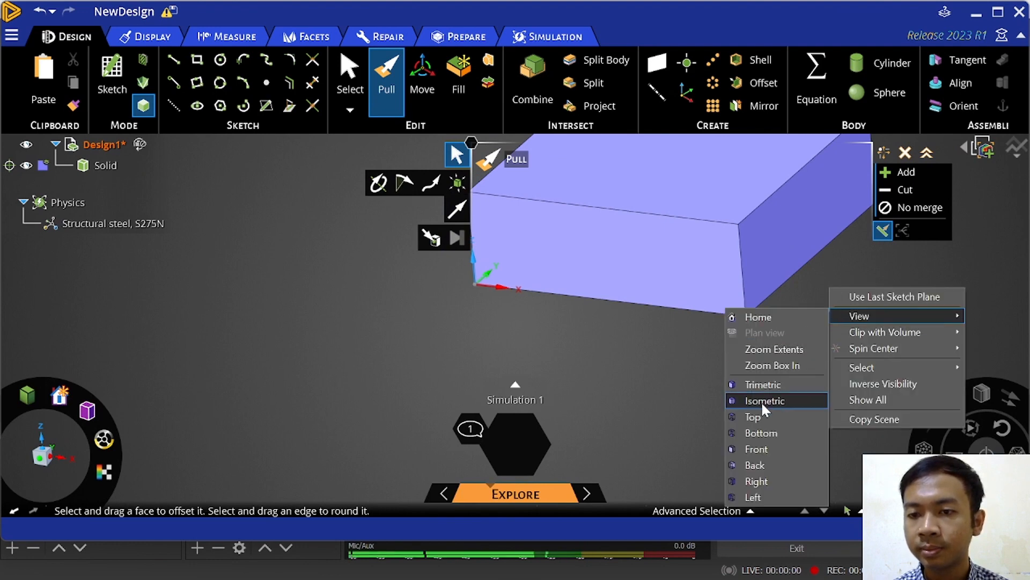
{"action": "left_click", "coordinate": [778, 350]}
{"action": "left_click", "coordinate": [740, 368]}
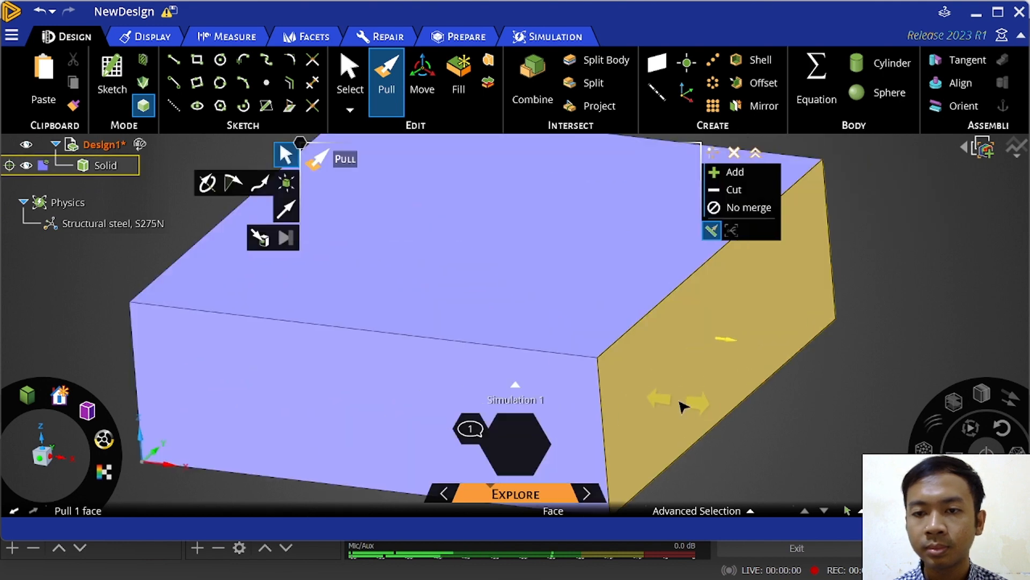
{"action": "left_click", "coordinate": [789, 416]}
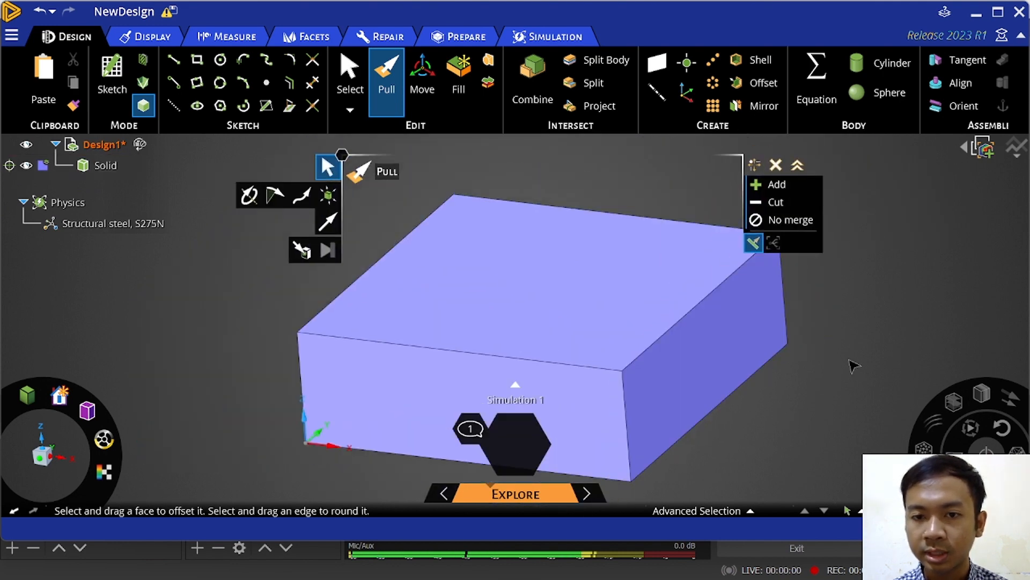
{"action": "middle_click_drag", "start_coordinate": [853, 361], "coordinate": [832, 335]}
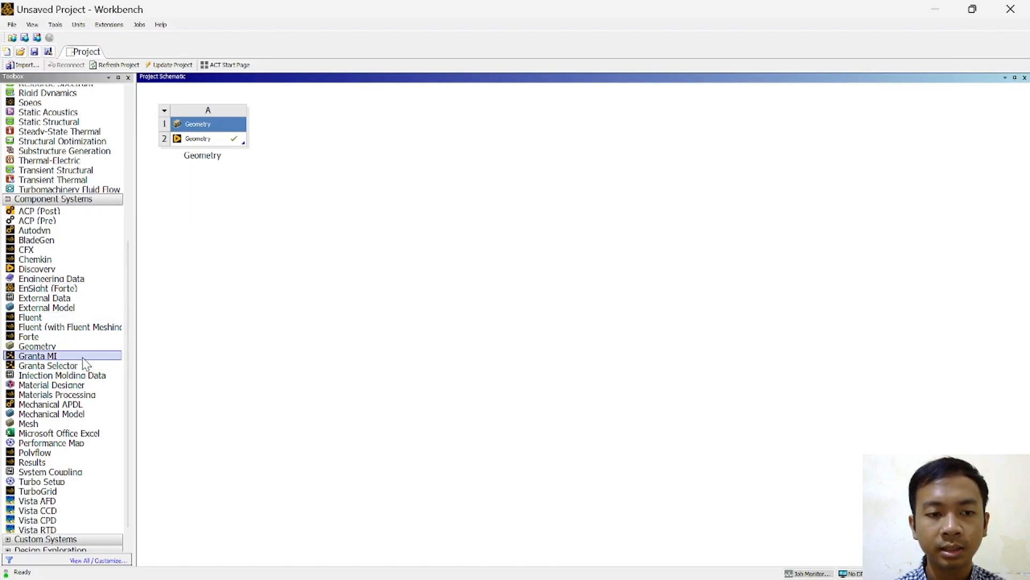
Step: In Workbench, add a Mesh component system to the project schematic and share the existing Geometry cell with it
{"action": "left_click_drag", "start_coordinate": [78, 426], "coordinate": [324, 150]}
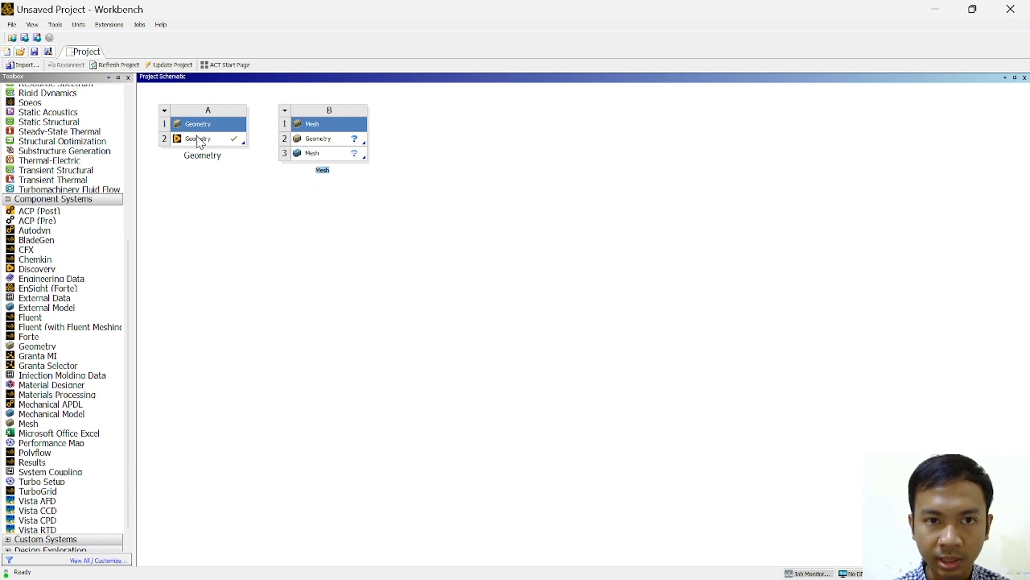
{"action": "left_click_drag", "start_coordinate": [198, 140], "coordinate": [334, 146]}
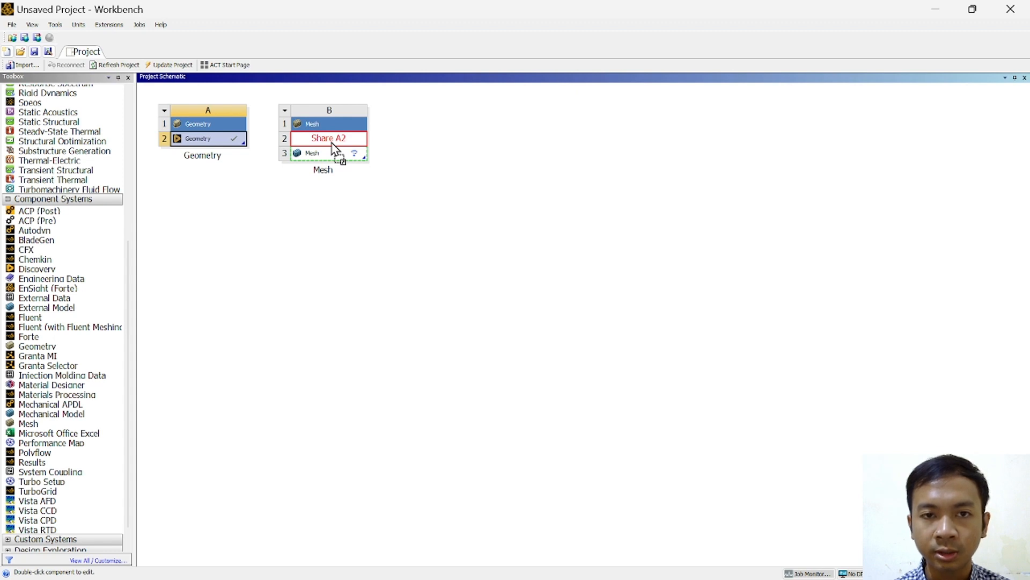
{"action": "left_click_drag", "start_coordinate": [334, 149], "coordinate": [312, 145]}
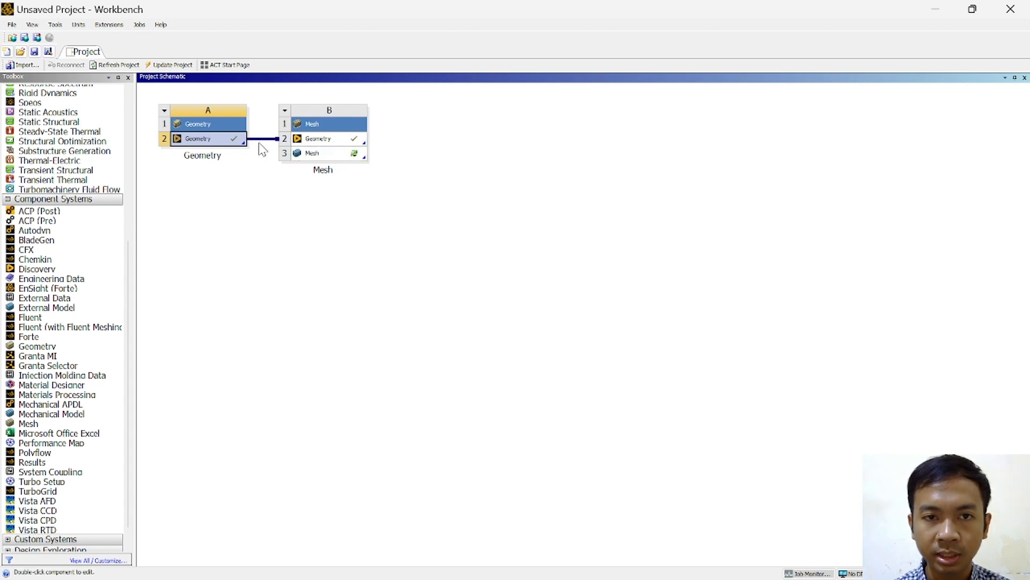
Step: Open the Mesh cell of the Mesh system in the Meshing application and bring its window to the front
{"action": "left_click", "coordinate": [336, 155]}
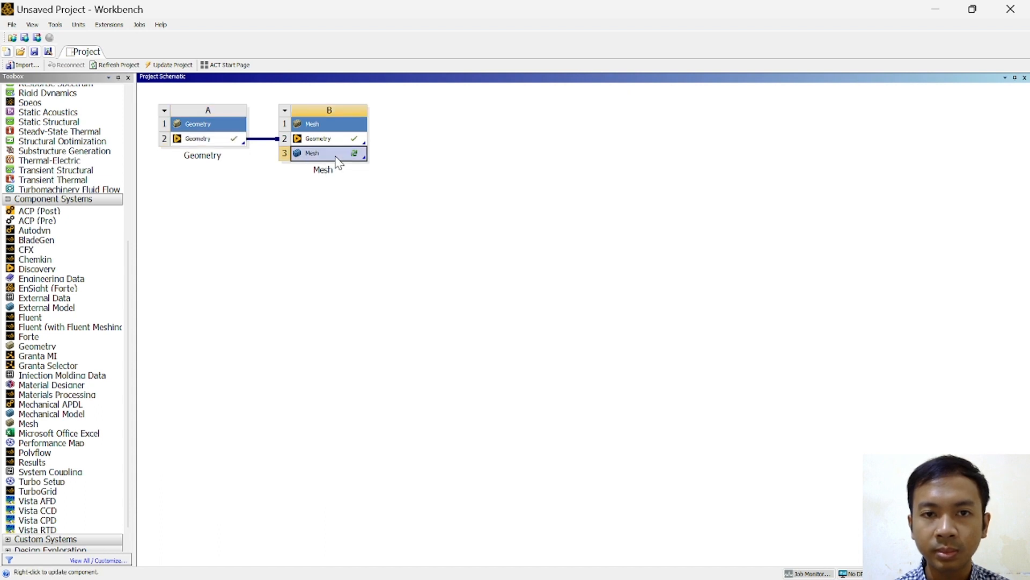
{"action": "double_click", "coordinate": [337, 155]}
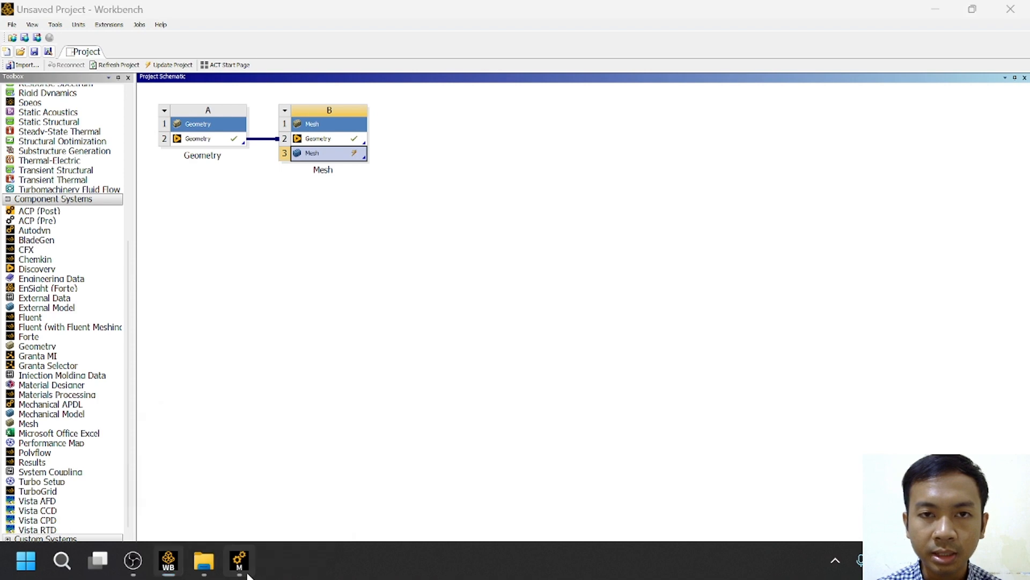
{"action": "left_click", "coordinate": [239, 561]}
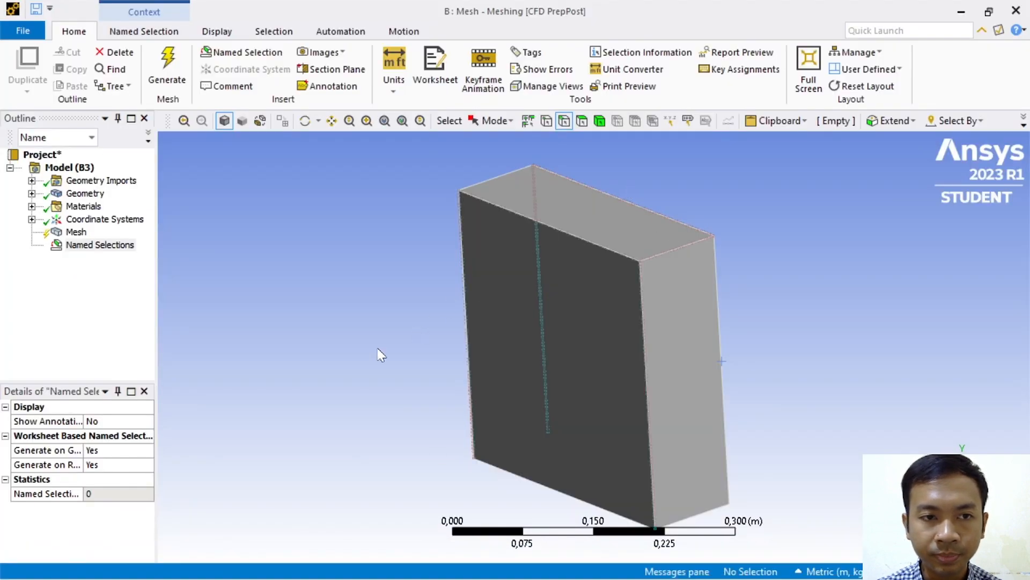
Step: Insert a new named selection under Named Selections in the model tree
{"action": "middle_click_drag", "start_coordinate": [344, 311], "coordinate": [322, 300]}
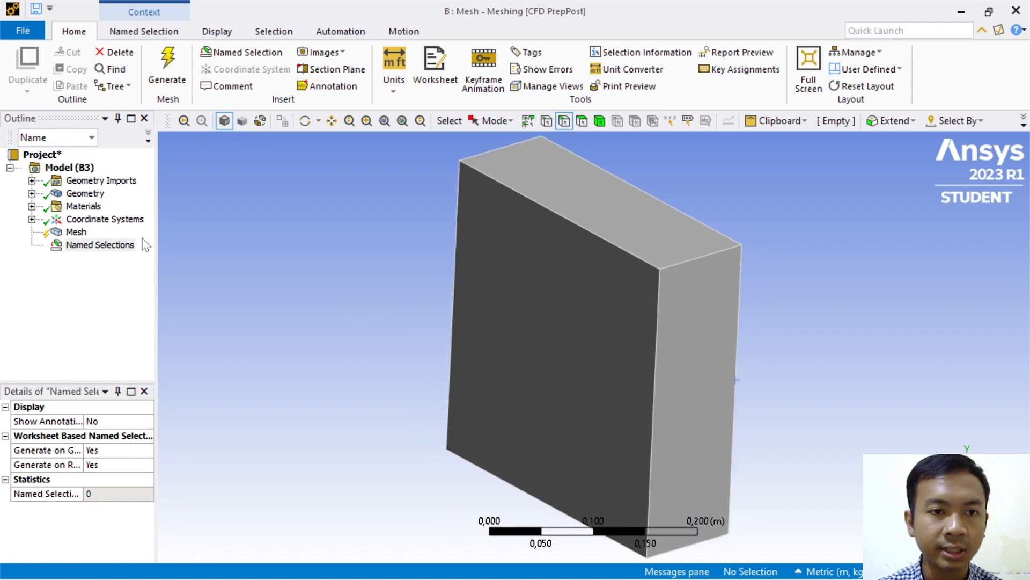
{"action": "right_click", "coordinate": [115, 241]}
{"action": "mouse_move", "coordinate": [165, 254]}
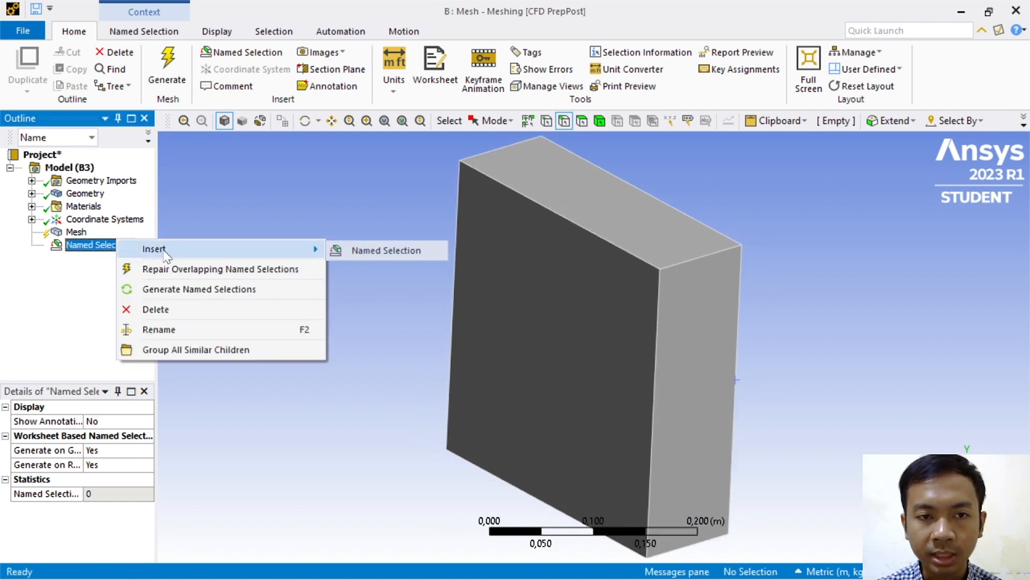
{"action": "left_click", "coordinate": [383, 251]}
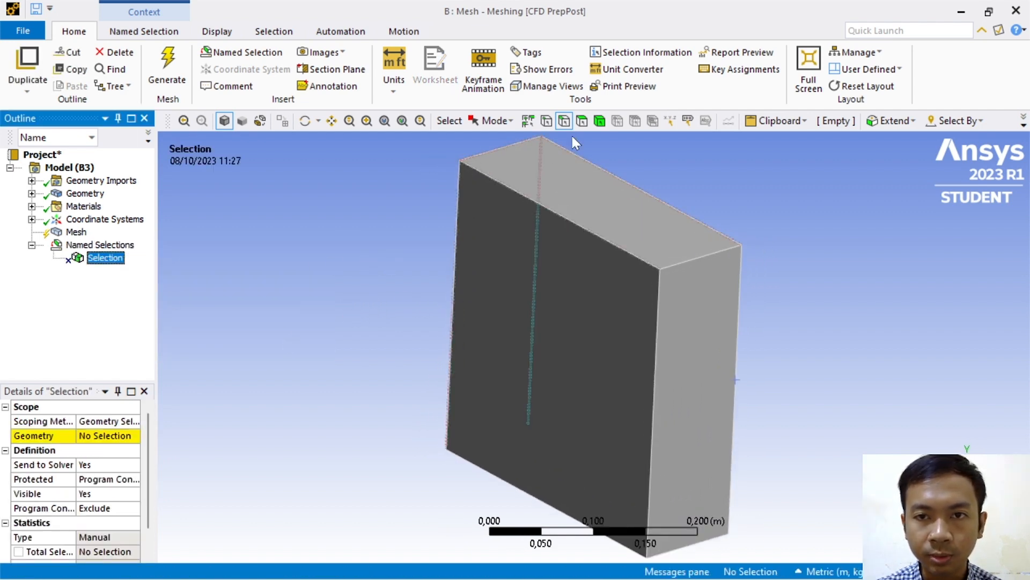
Step: Scope the new named selection to the four parallel upper and lower edges of the block's two large square faces
{"action": "left_click", "coordinate": [581, 225]}
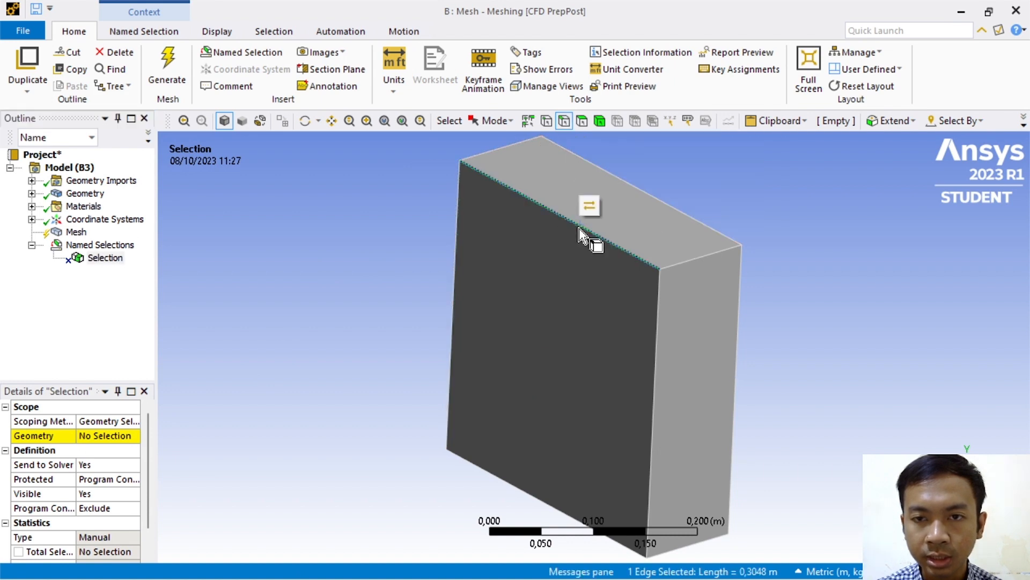
{"action": "left_click", "coordinate": [666, 206], "text": "ctrl"}
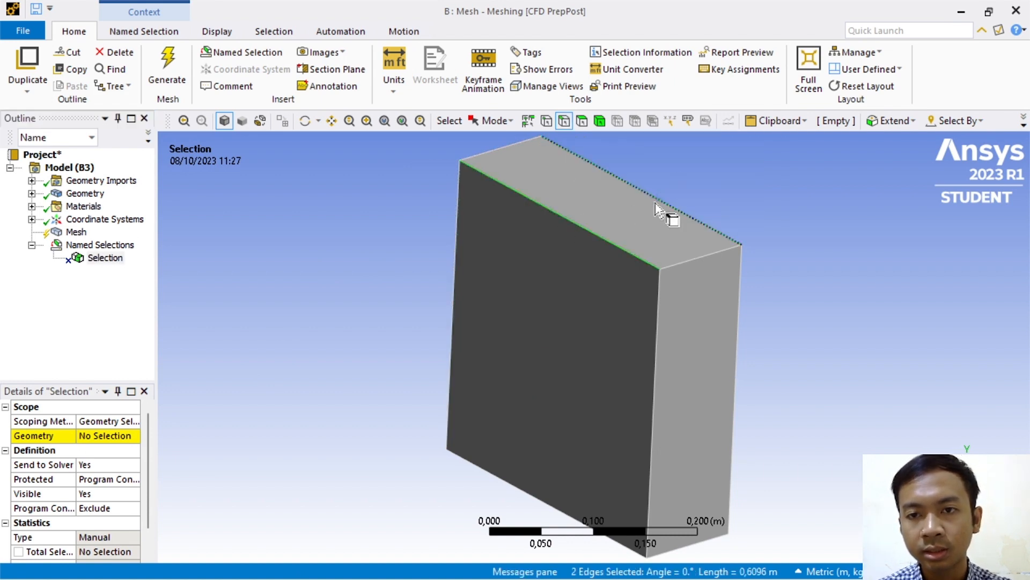
{"action": "middle_click_drag", "start_coordinate": [410, 479], "coordinate": [463, 427]}
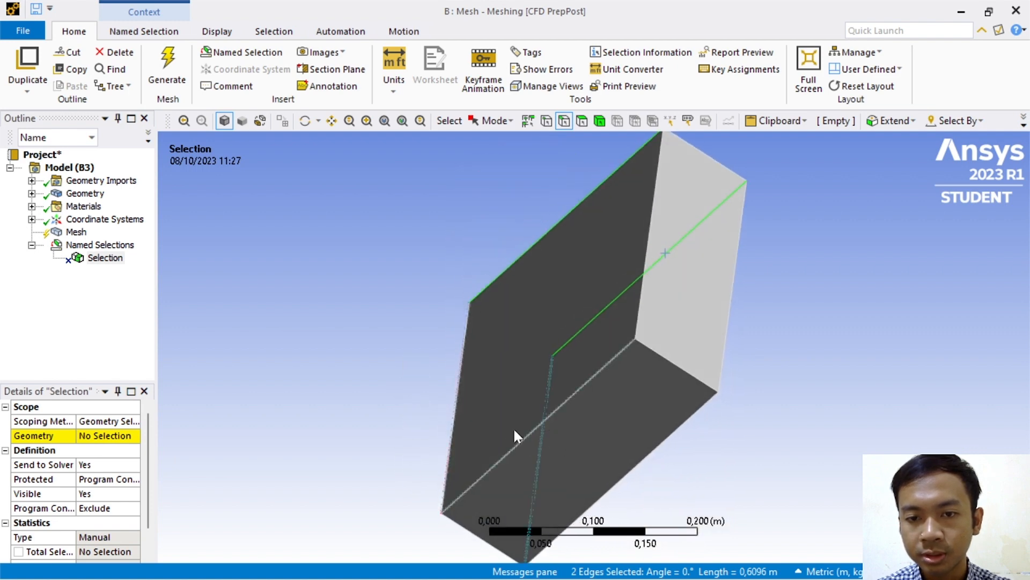
{"action": "left_click", "coordinate": [622, 355], "text": "ctrl"}
{"action": "left_click", "coordinate": [681, 443], "text": "ctrl"}
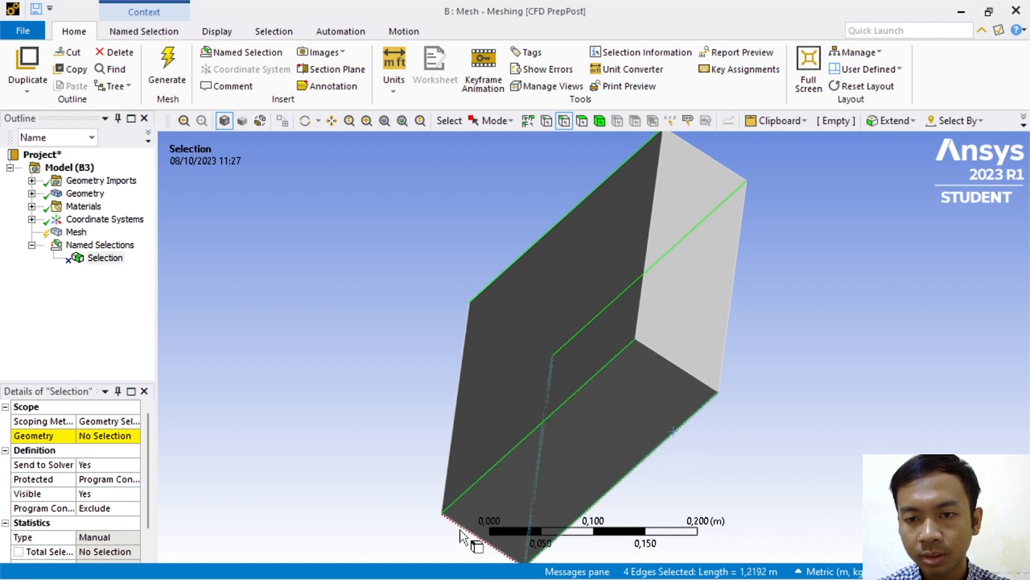
{"action": "middle_click_drag", "start_coordinate": [354, 371], "coordinate": [402, 418]}
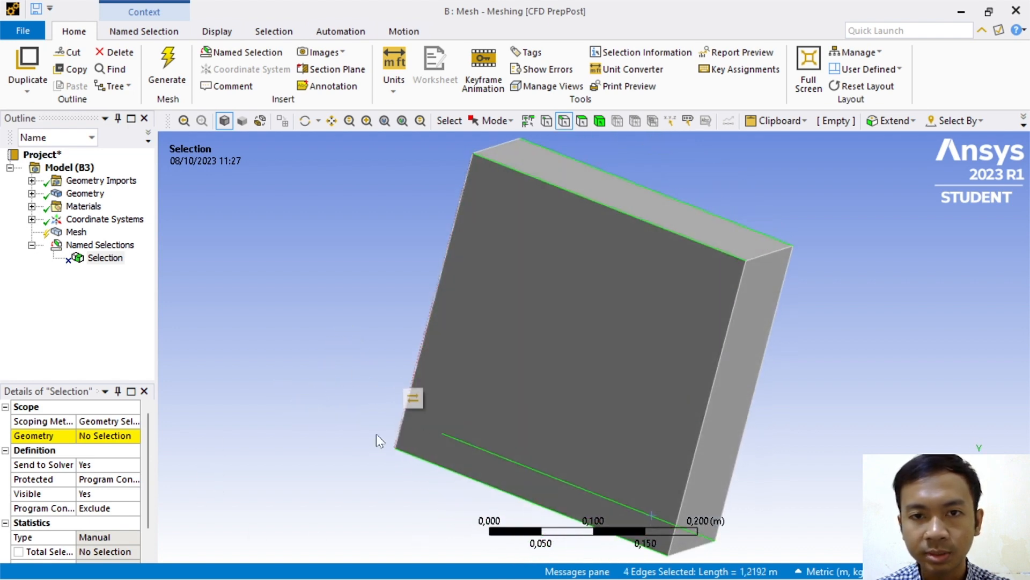
{"action": "left_click", "coordinate": [100, 439]}
{"action": "left_click", "coordinate": [96, 436]}
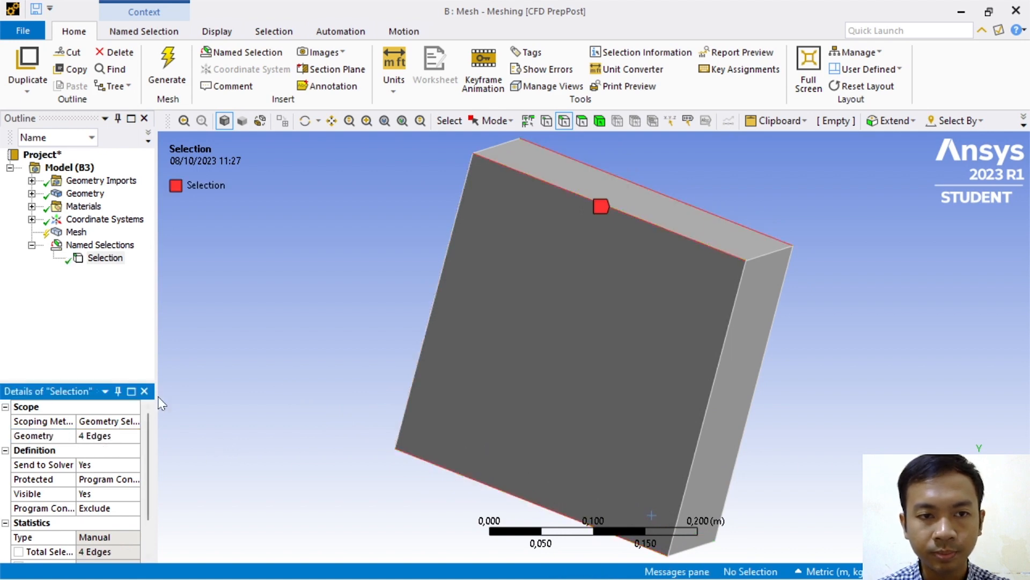
Step: Rename the named selection holding the four upper and lower edges of the square faces as "ruas 1"
{"action": "right_click", "coordinate": [108, 259]}
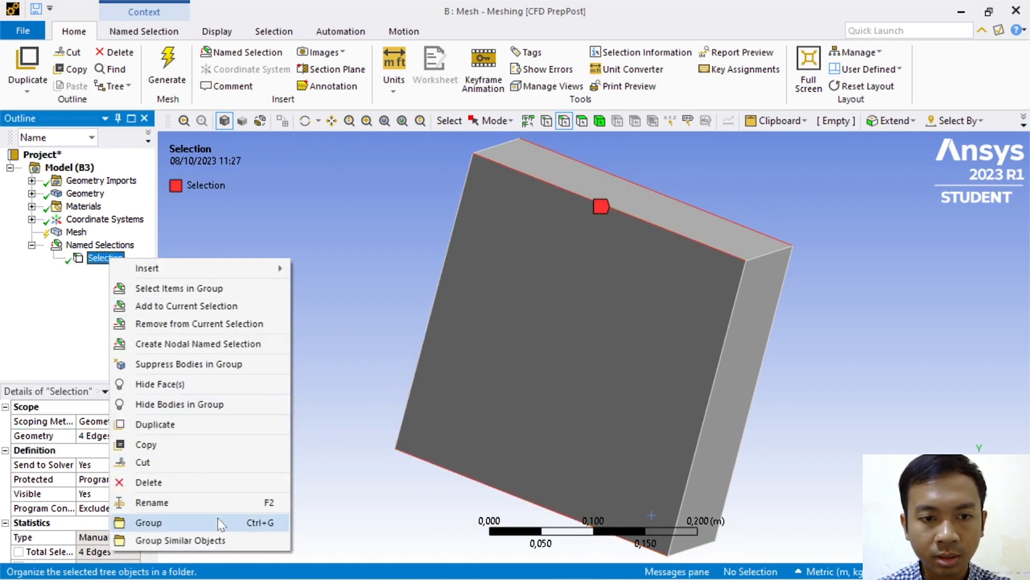
{"action": "left_click", "coordinate": [215, 502]}
{"action": "type", "text": "ruas 1"}
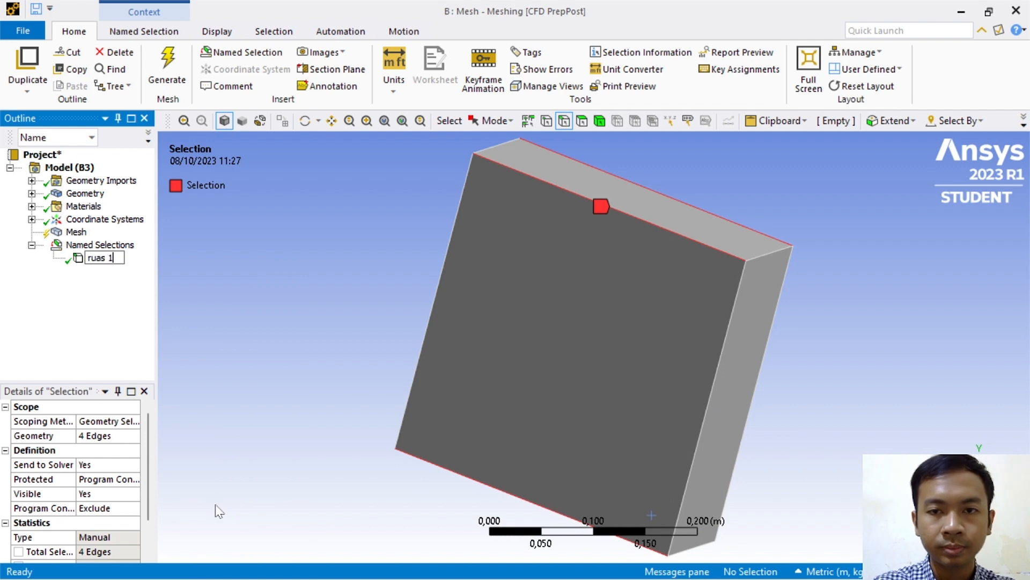
{"action": "key", "text": "Return"}
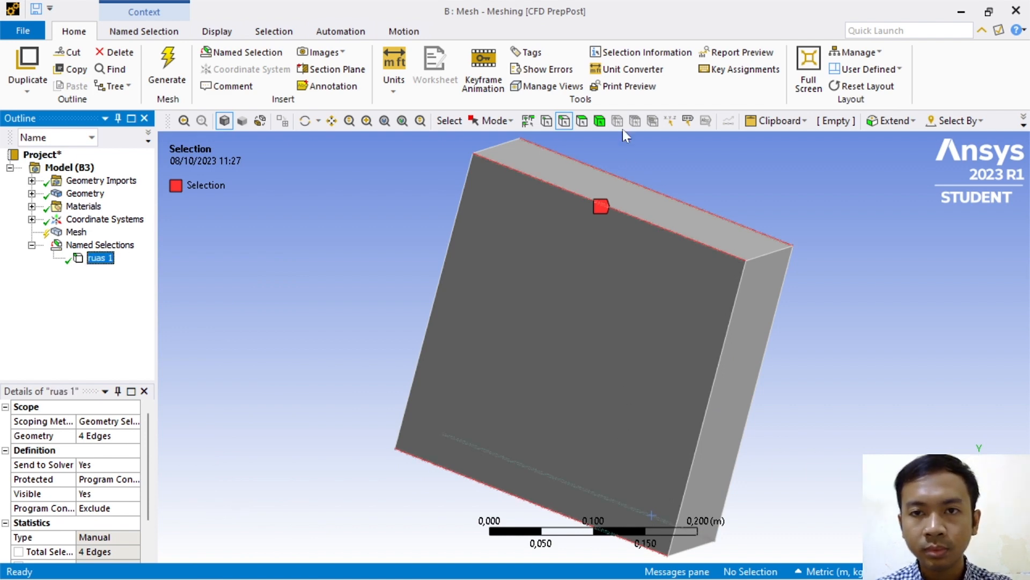
Step: Insert a second named selection and scope it to the four parallel upright side edges of the block's two large square faces
{"action": "right_click", "coordinate": [114, 245]}
{"action": "mouse_move", "coordinate": [151, 255]}
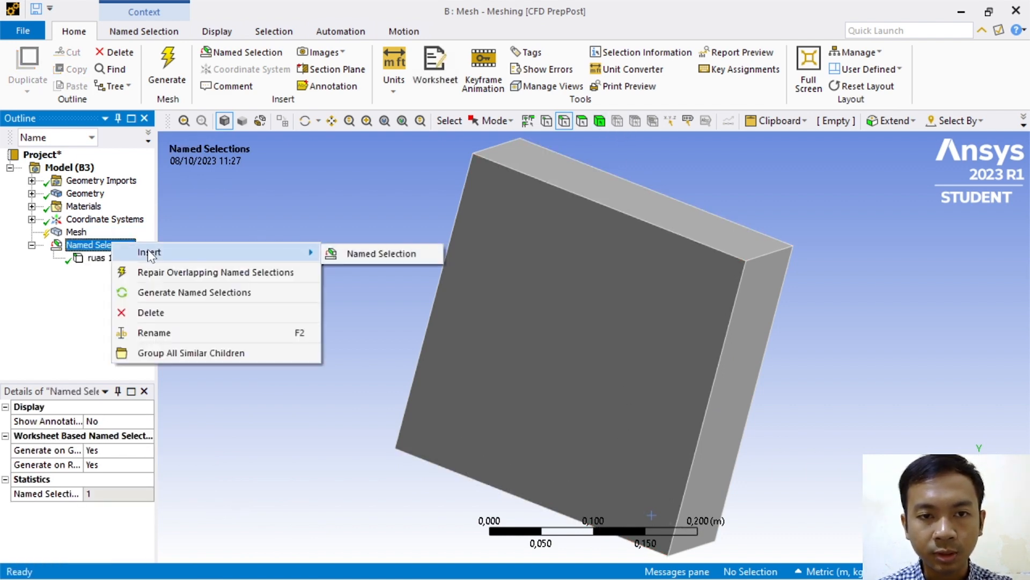
{"action": "left_click", "coordinate": [357, 254]}
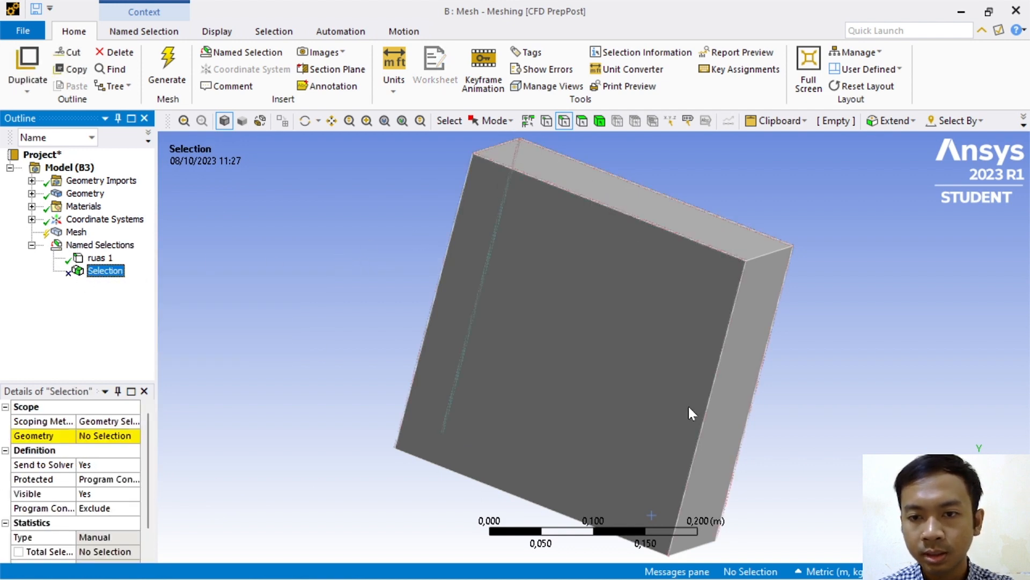
{"action": "left_click", "coordinate": [707, 417]}
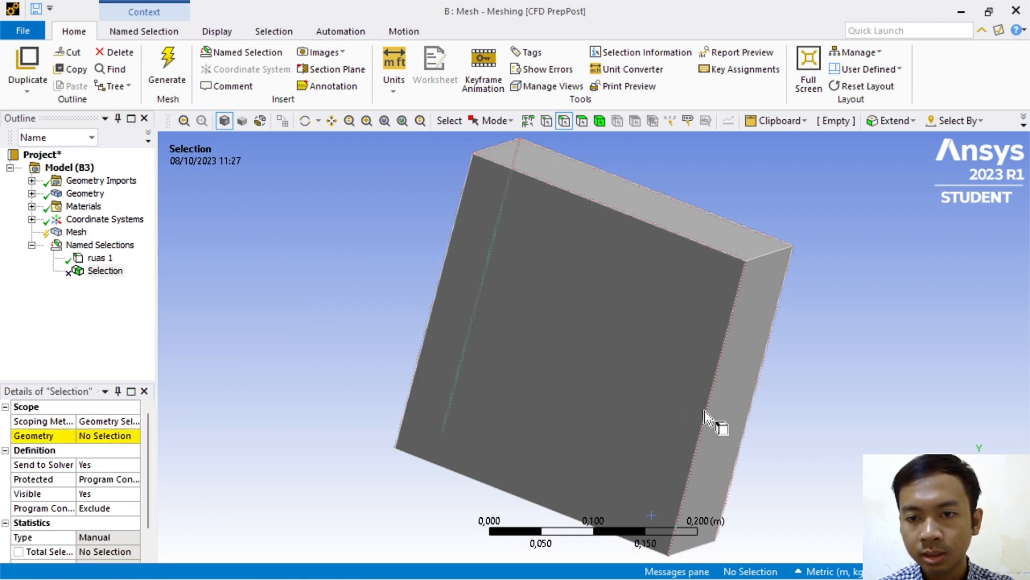
{"action": "left_click", "coordinate": [747, 421], "text": "ctrl"}
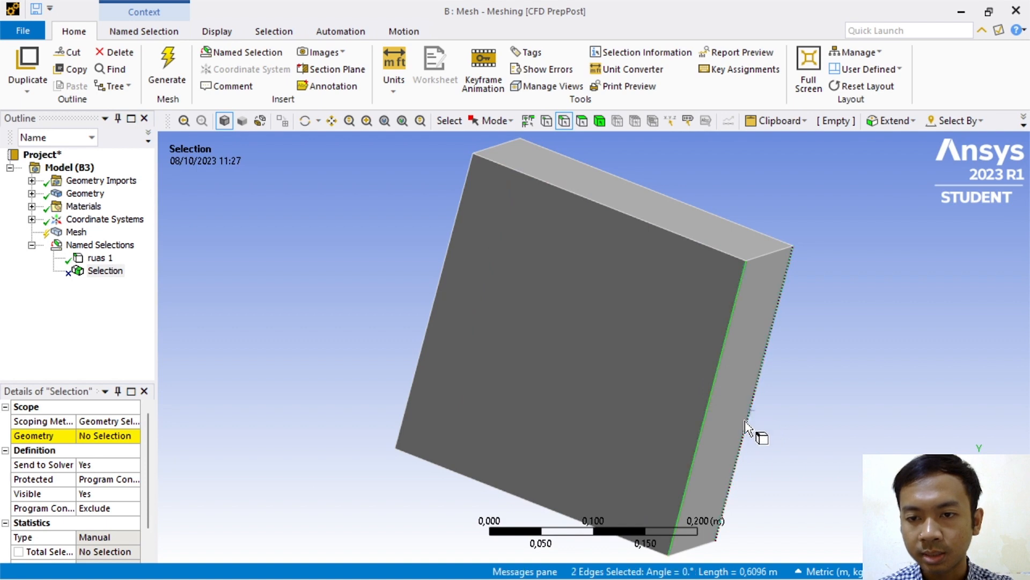
{"action": "left_click", "coordinate": [421, 355], "text": "ctrl"}
{"action": "middle_click_drag", "start_coordinate": [382, 333], "coordinate": [471, 341], "text": "ctrl"}
{"action": "left_click", "coordinate": [466, 307], "text": "ctrl"}
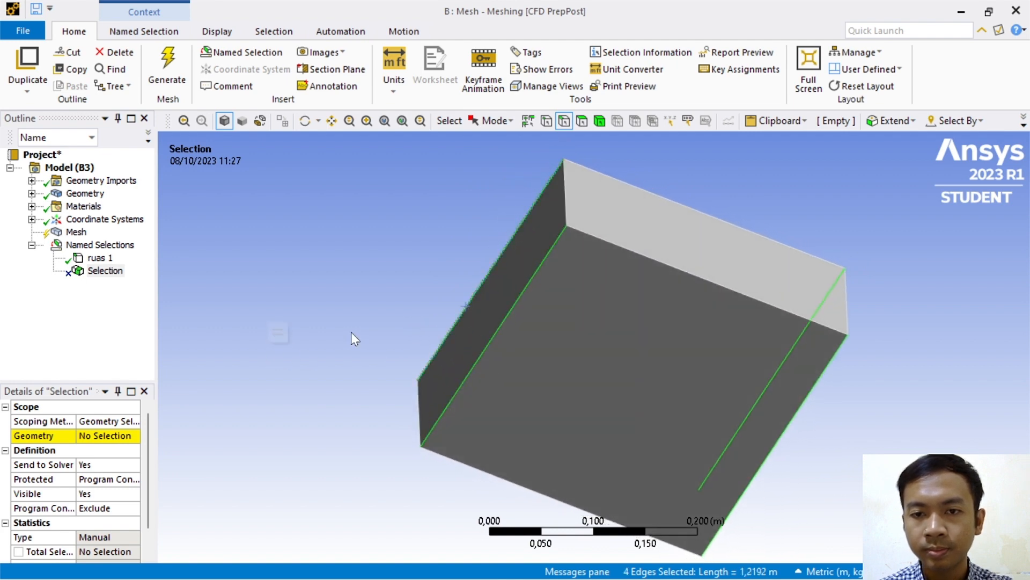
{"action": "middle_click_drag", "start_coordinate": [352, 333], "coordinate": [430, 417]}
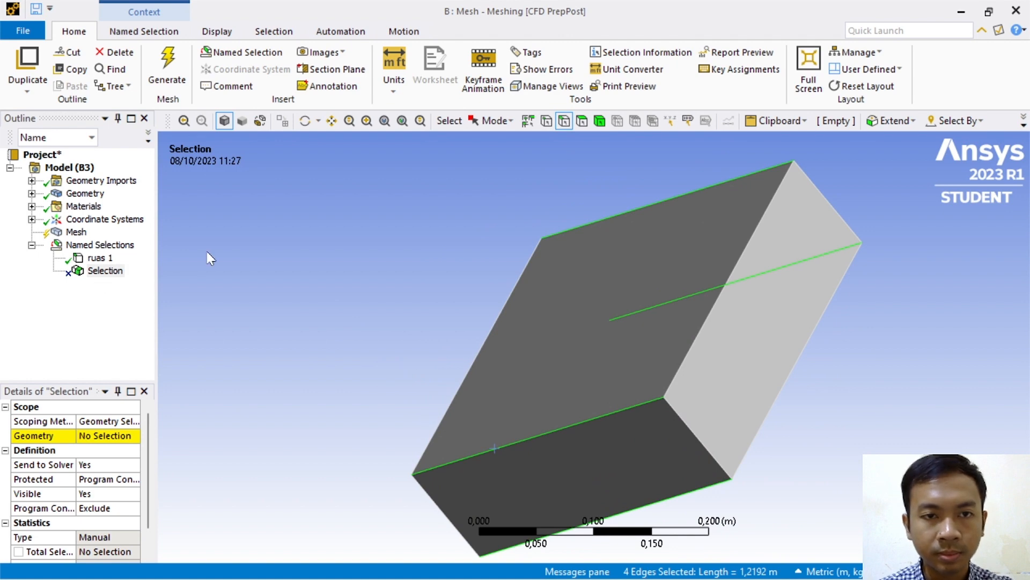
{"action": "left_click", "coordinate": [92, 437]}
{"action": "left_click", "coordinate": [92, 437]}
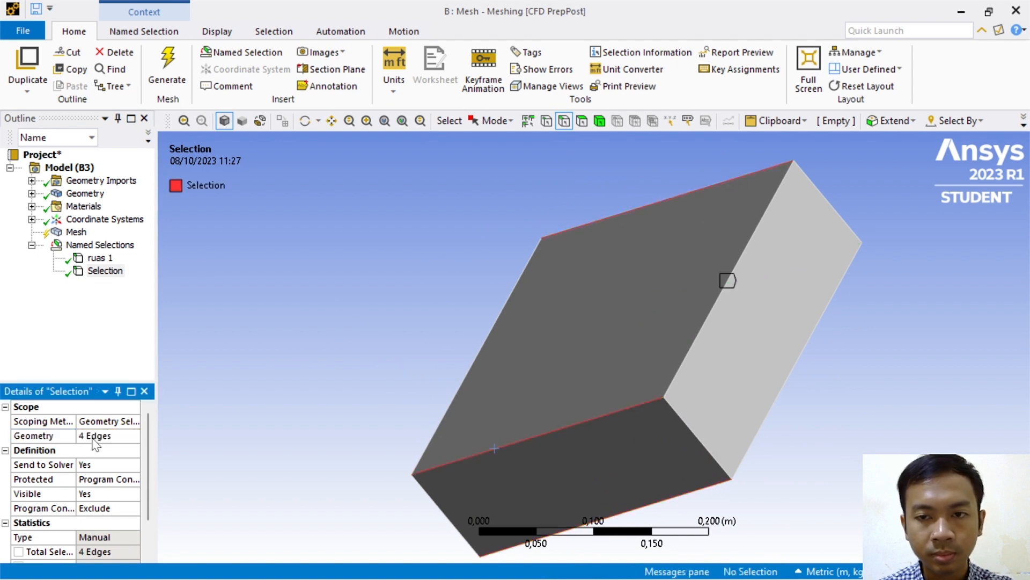
Step: Rename the second named selection as "ruas 2" and review the edges scoped in ruas 1 and ruas 2
{"action": "right_click", "coordinate": [118, 275]}
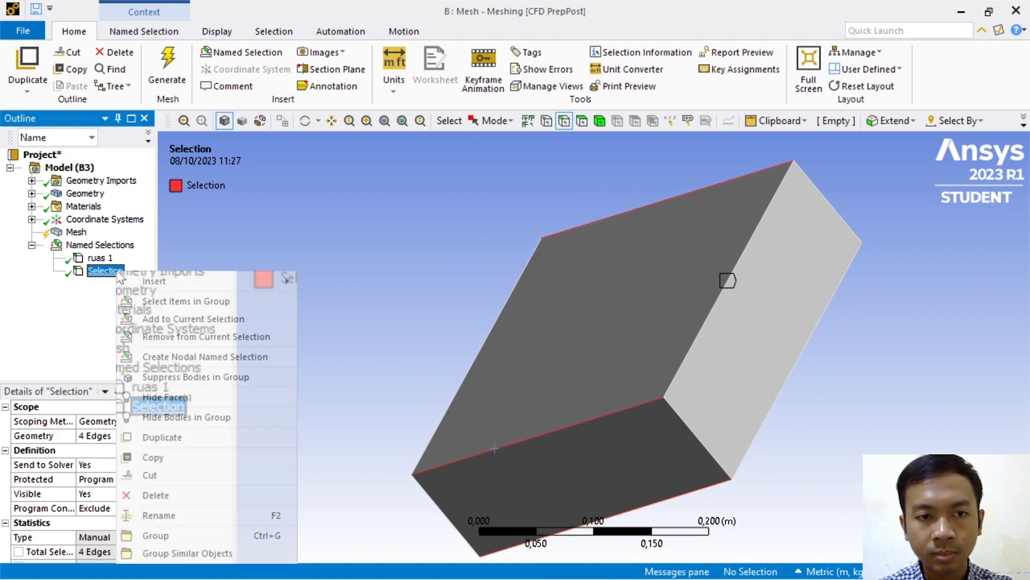
{"action": "left_click", "coordinate": [177, 514]}
{"action": "type", "text": "ruas 2"}
{"action": "key", "text": "Return"}
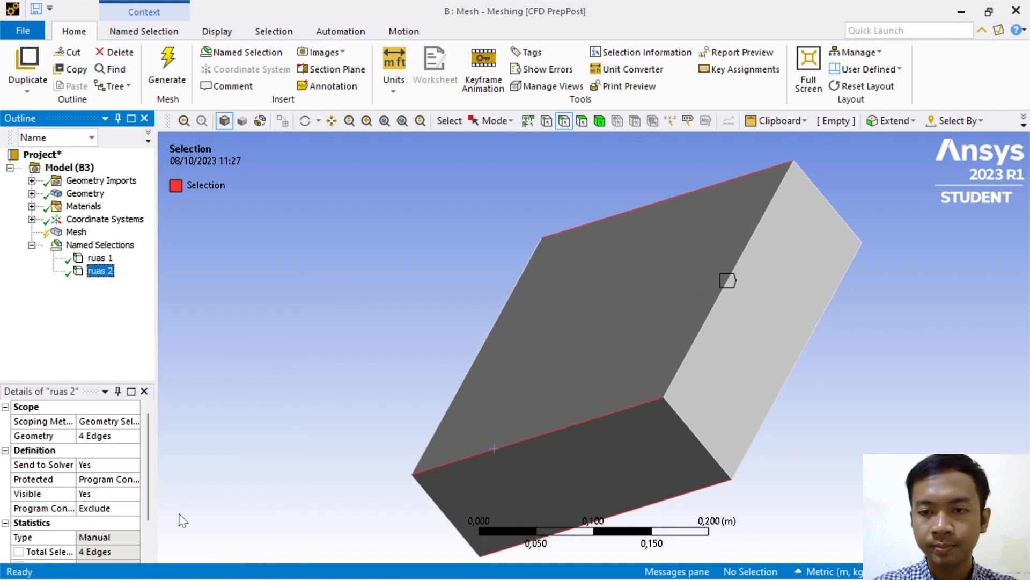
{"action": "left_click", "coordinate": [982, 510]}
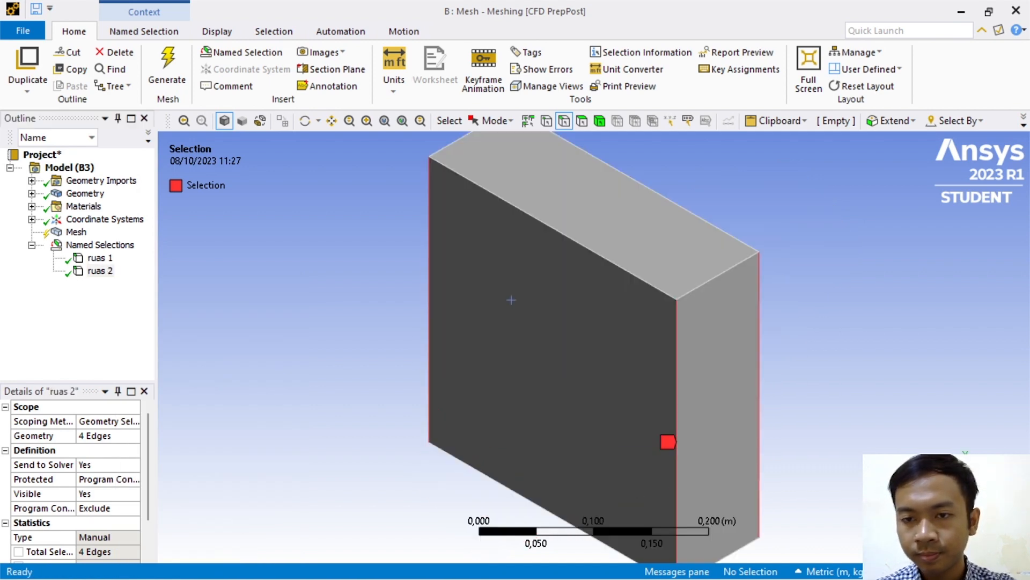
{"action": "middle_click_drag", "start_coordinate": [888, 441], "coordinate": [874, 410]}
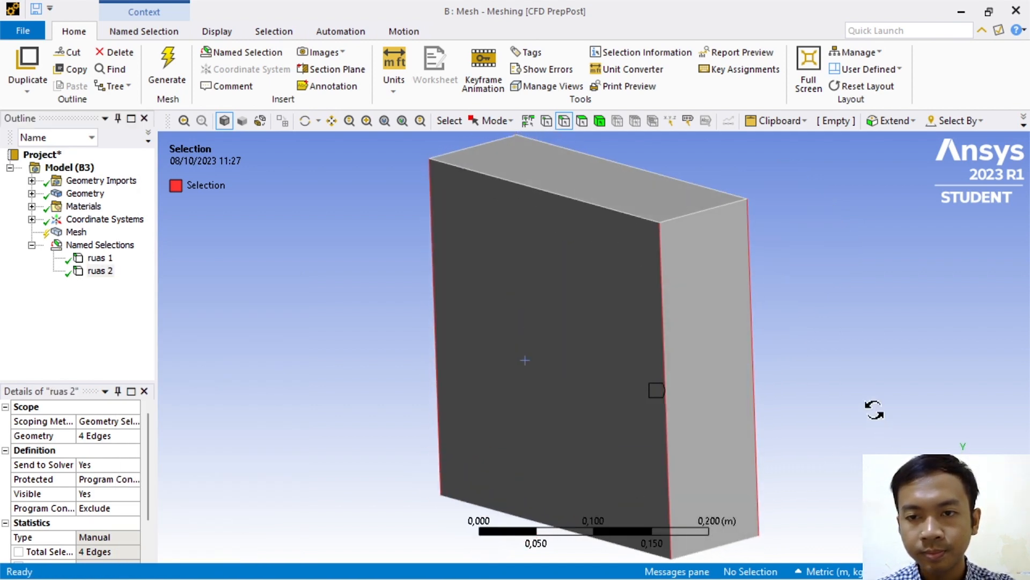
{"action": "left_click", "coordinate": [101, 260]}
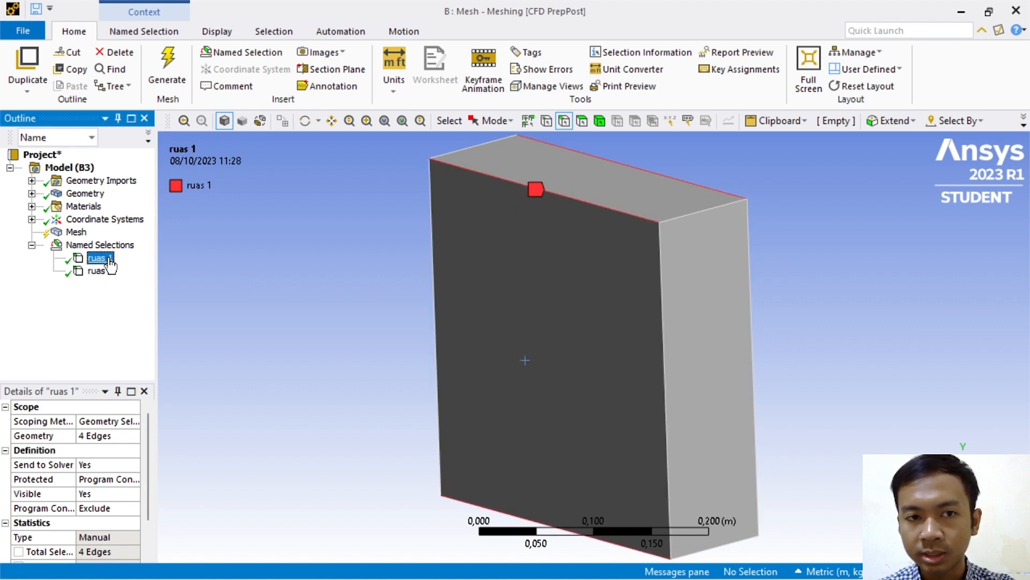
{"action": "left_click", "coordinate": [100, 271]}
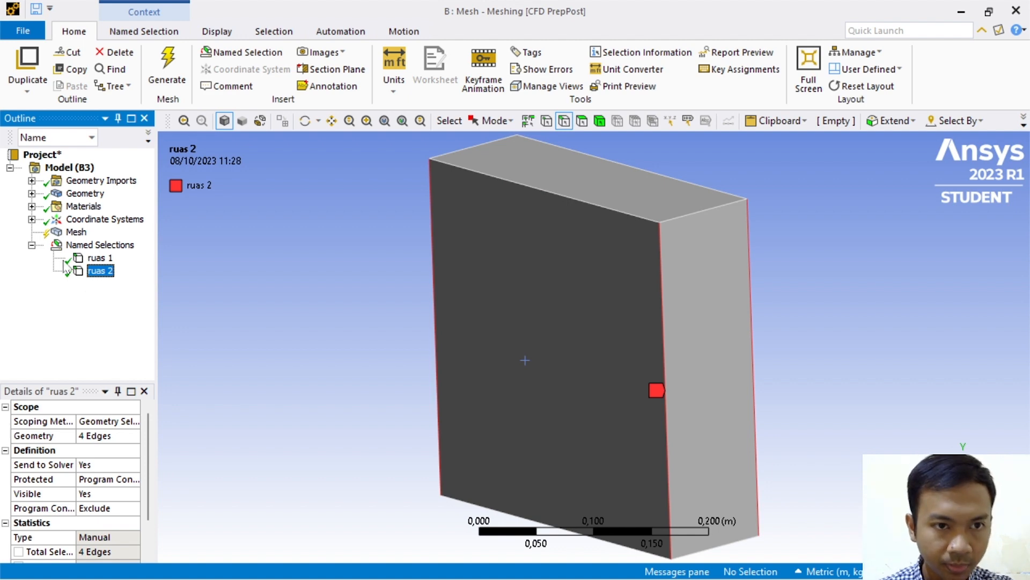
Step: Insert a third named selection and scope it to the four short edges running through the block's thickness
{"action": "right_click", "coordinate": [75, 245]}
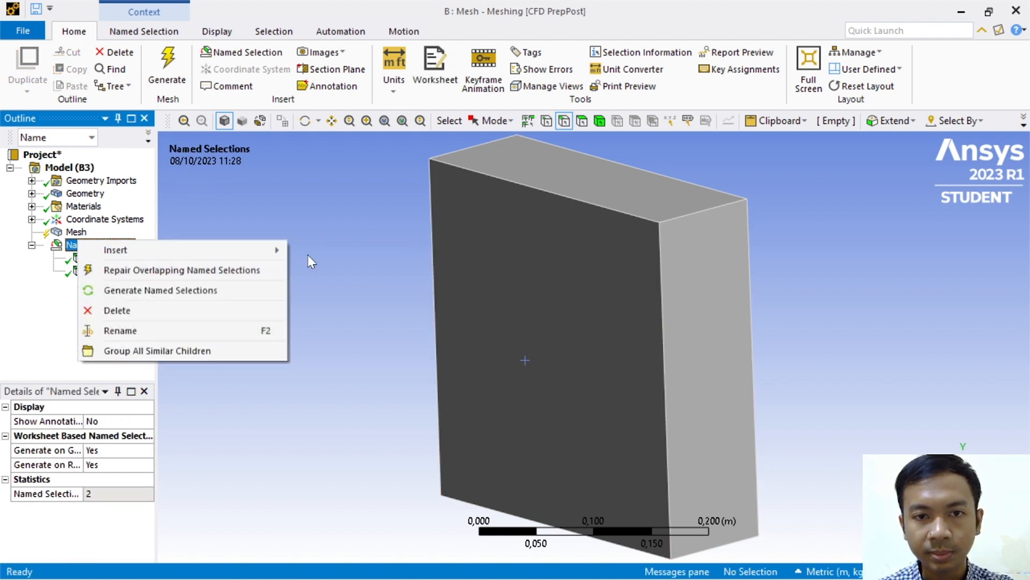
{"action": "mouse_move", "coordinate": [263, 250]}
{"action": "left_click", "coordinate": [328, 250]}
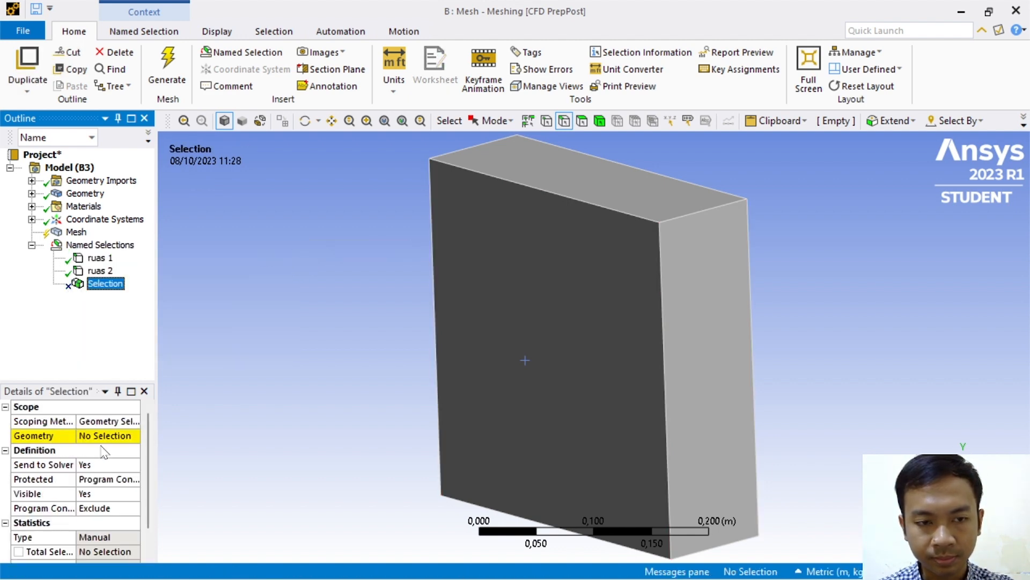
{"action": "left_click", "coordinate": [701, 208]}
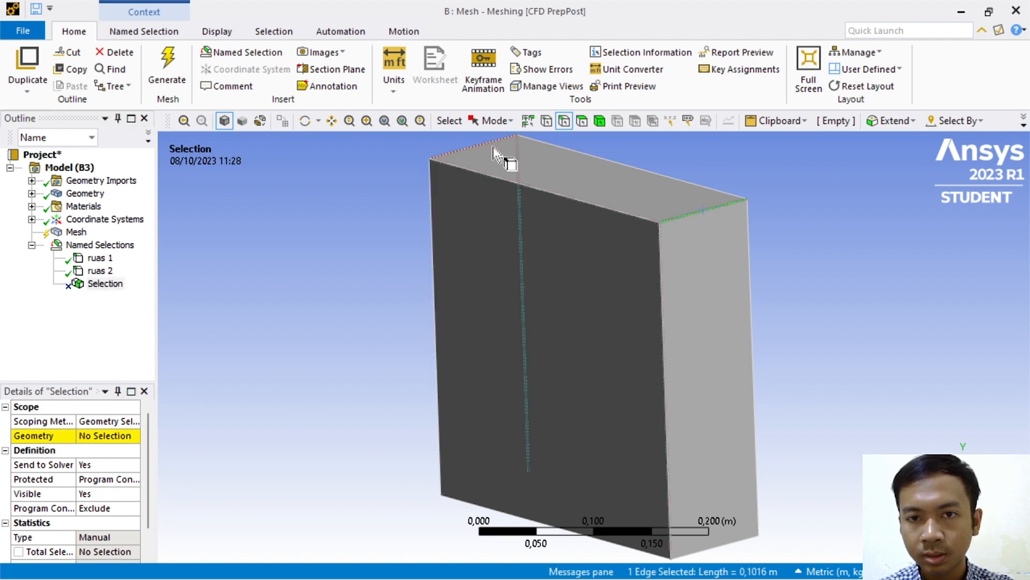
{"action": "left_click", "coordinate": [486, 144], "text": "ctrl"}
{"action": "middle_click_drag", "start_coordinate": [844, 428], "coordinate": [814, 294]}
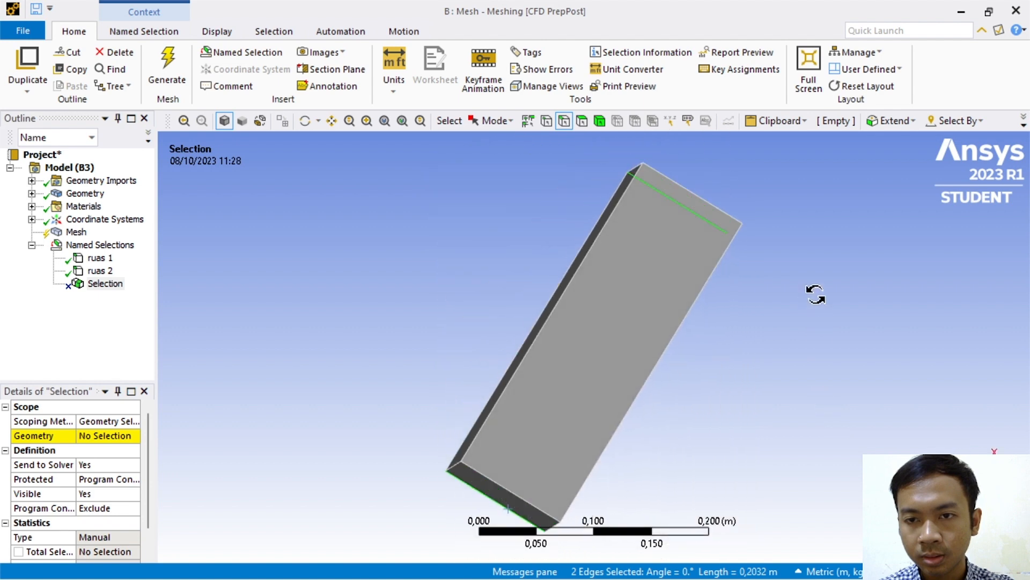
{"action": "left_click", "coordinate": [690, 202], "text": "ctrl"}
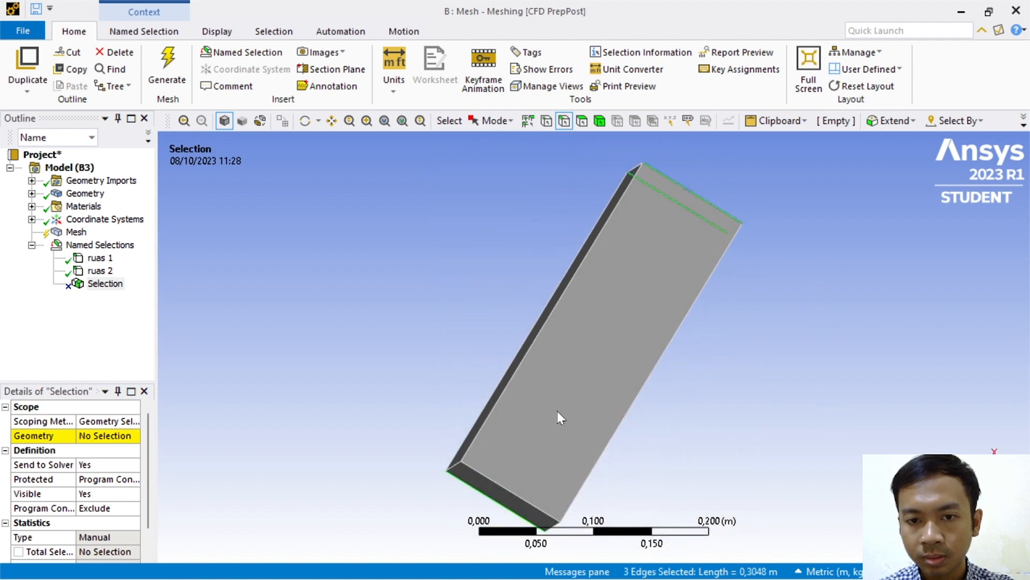
{"action": "left_click", "coordinate": [499, 485], "text": "ctrl"}
{"action": "left_click", "coordinate": [958, 483]}
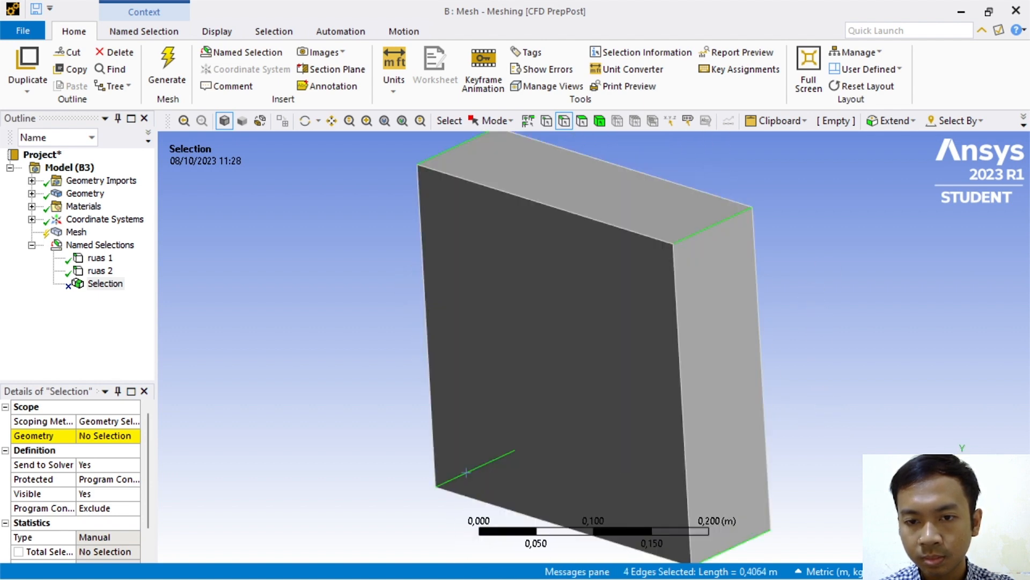
{"action": "left_click", "coordinate": [82, 436]}
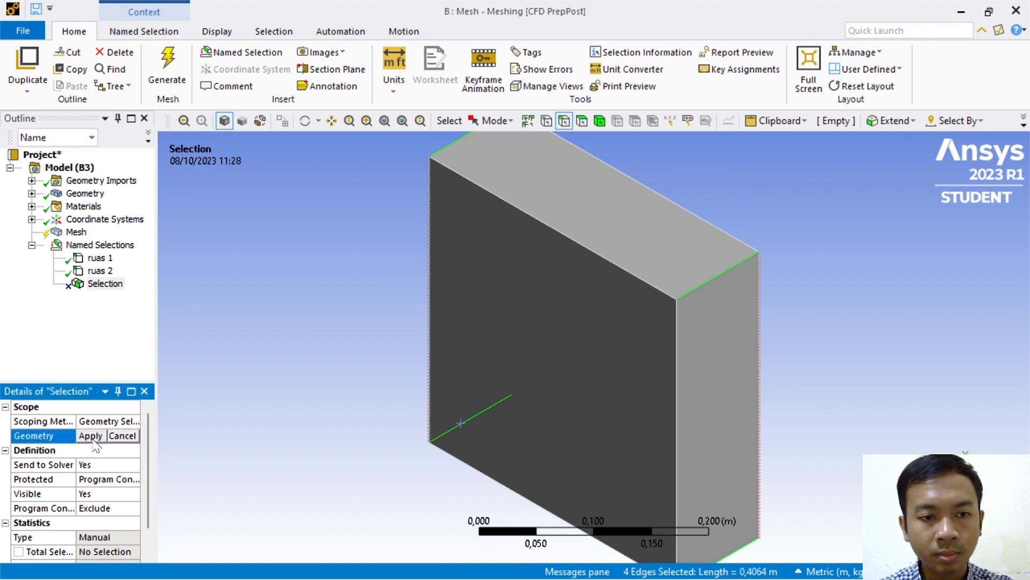
{"action": "left_click", "coordinate": [94, 437]}
Step: Rename the named selection of the four thickness edges as "tebal"
{"action": "right_click", "coordinate": [113, 284]}
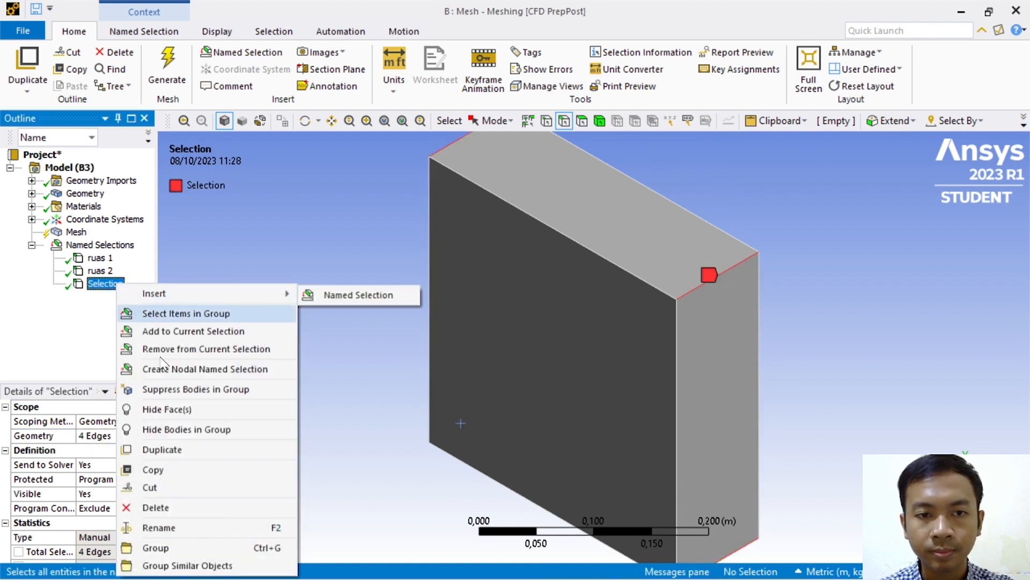
{"action": "left_click", "coordinate": [170, 526]}
{"action": "type", "text": "tebal"}
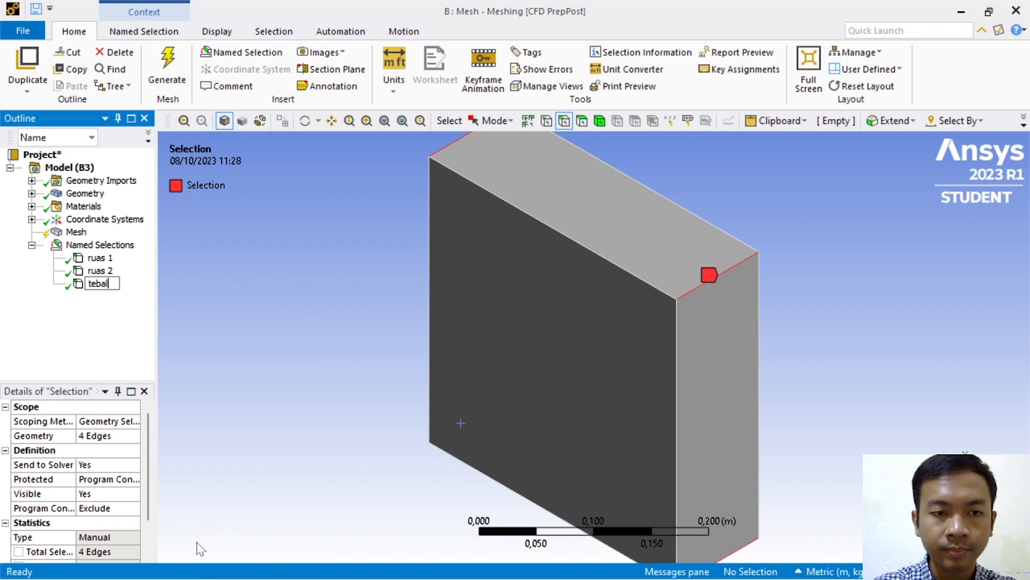
{"action": "key", "text": "Return"}
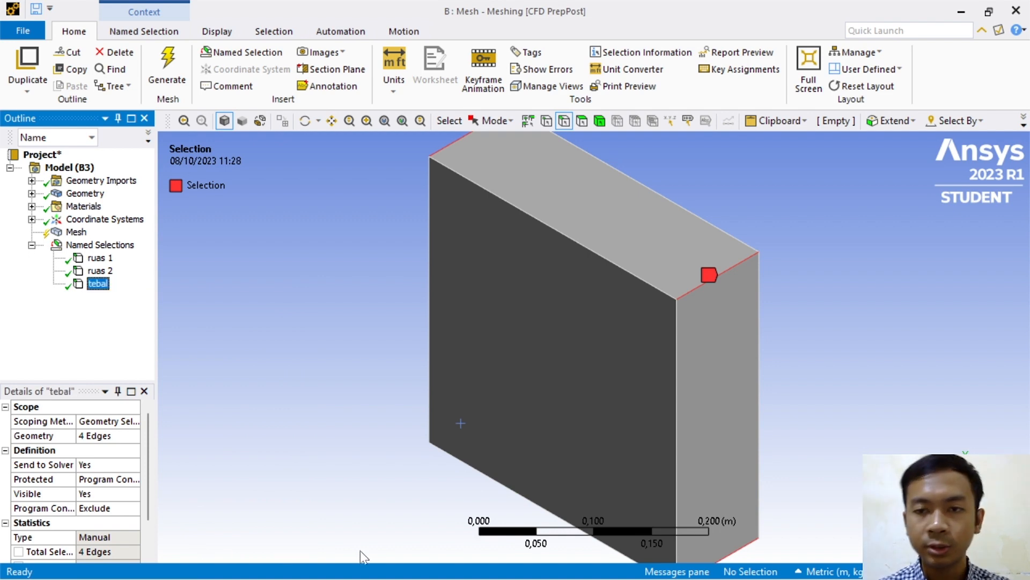
Step: Insert a fourth named selection and scope it to the block's front large square face using face selection
{"action": "middle_click_drag", "start_coordinate": [350, 359], "coordinate": [298, 320]}
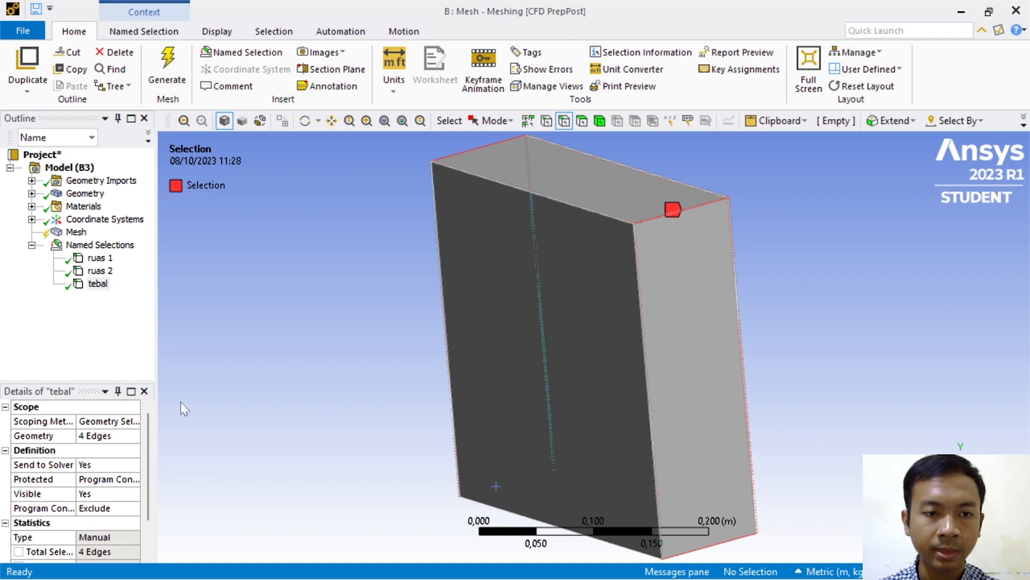
{"action": "right_click", "coordinate": [107, 257]}
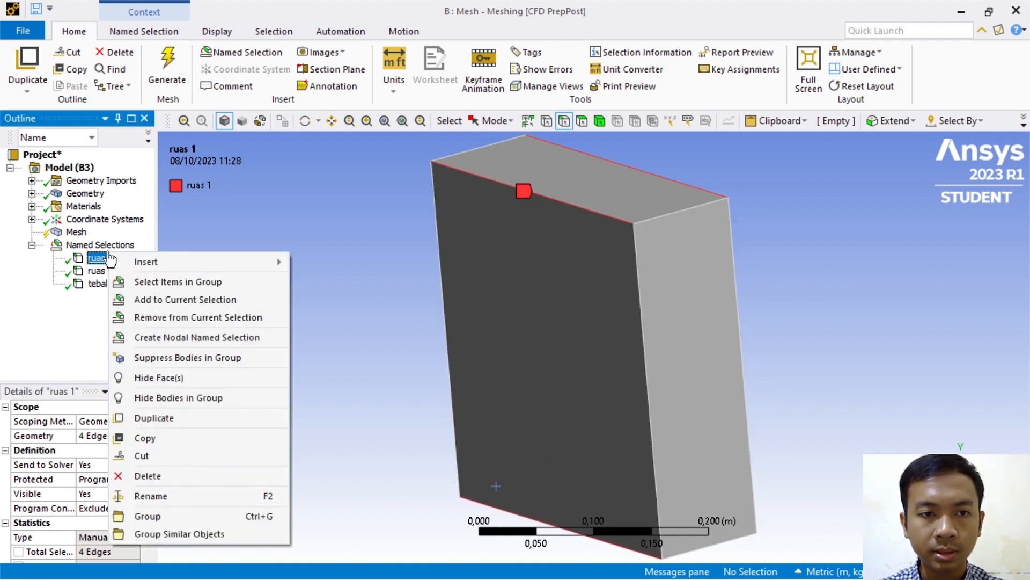
{"action": "right_click", "coordinate": [108, 246]}
{"action": "mouse_move", "coordinate": [149, 259]}
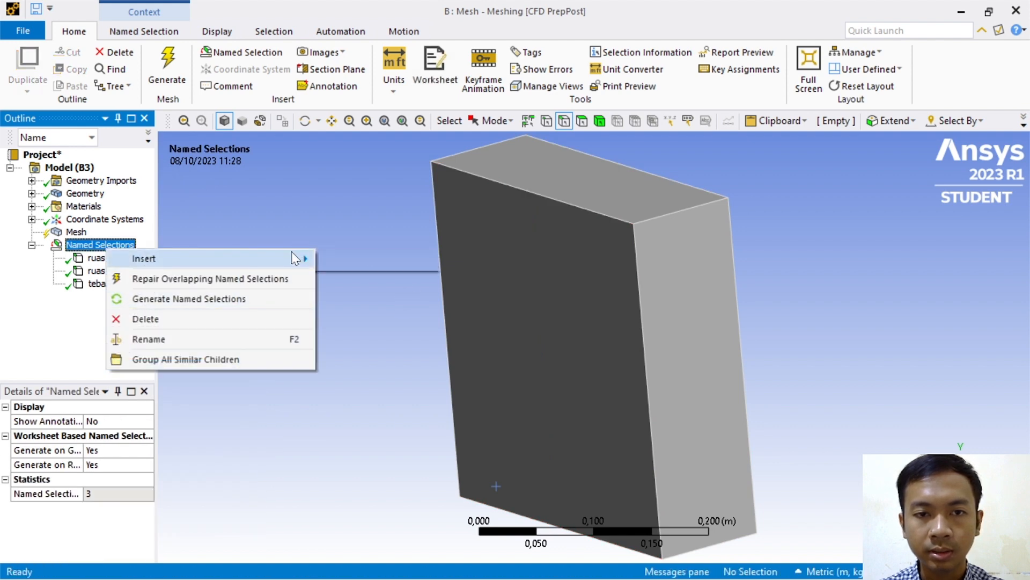
{"action": "left_click", "coordinate": [375, 259]}
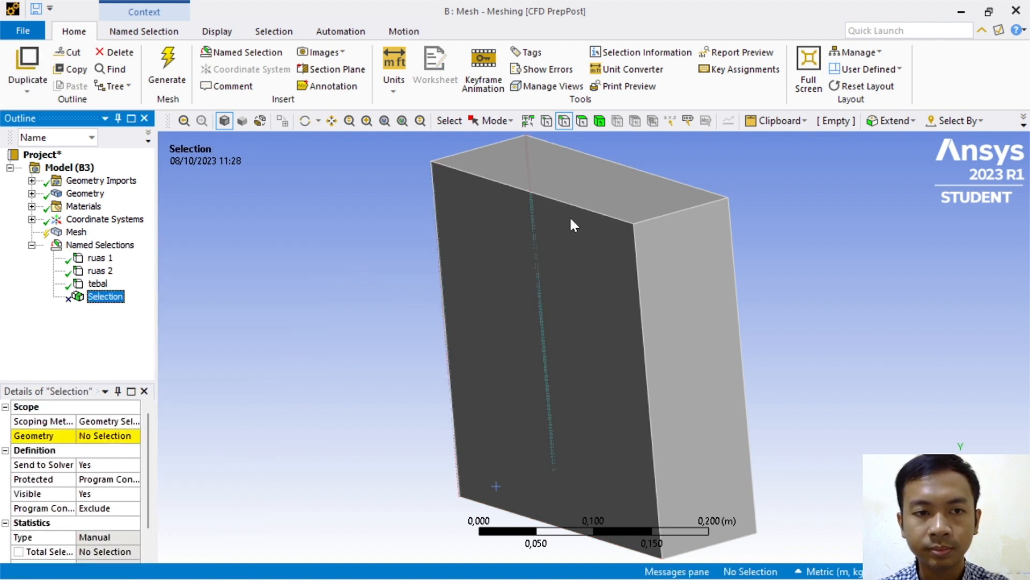
{"action": "left_click", "coordinate": [589, 126]}
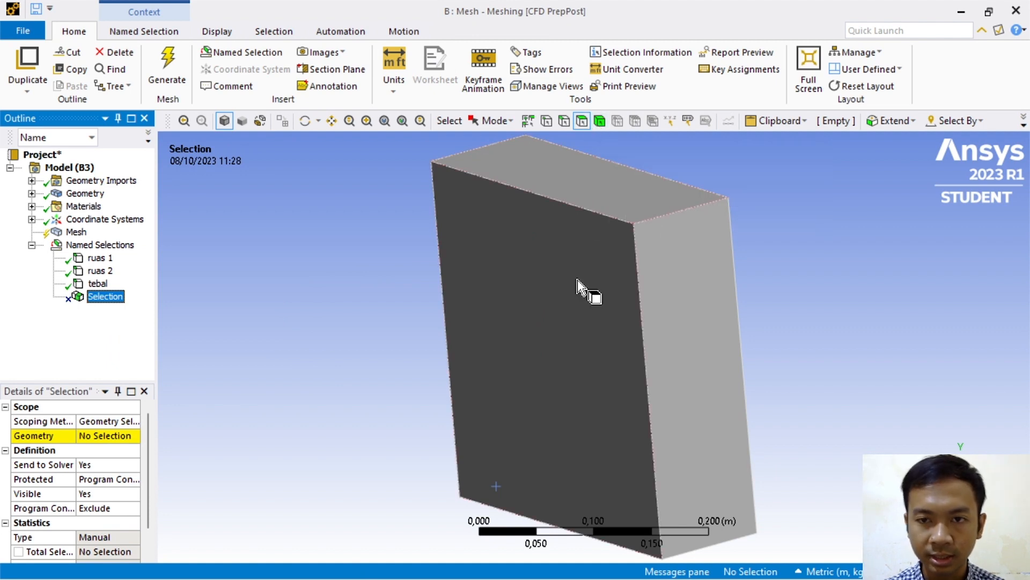
{"action": "left_click", "coordinate": [565, 336]}
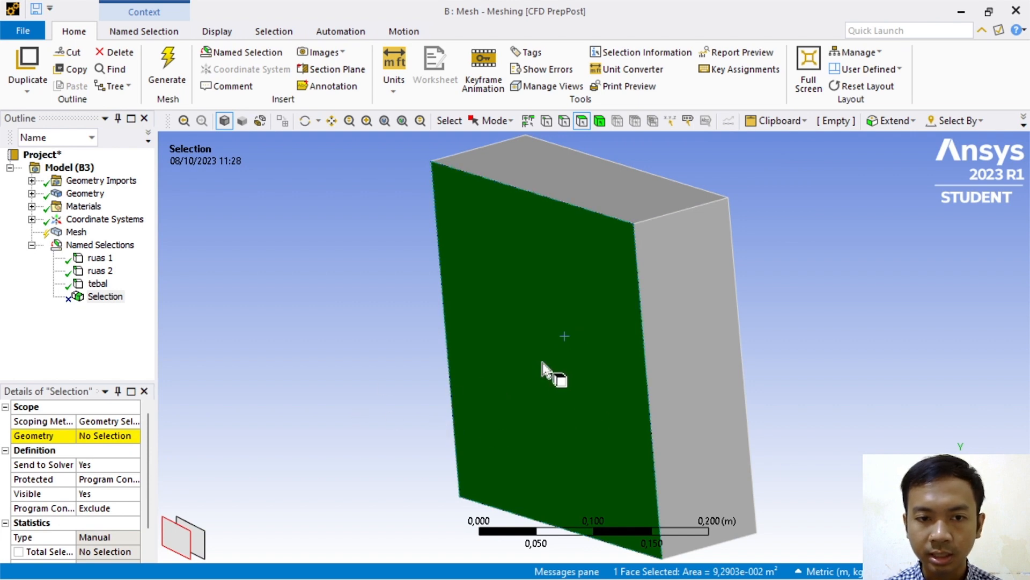
{"action": "left_click", "coordinate": [81, 437]}
{"action": "left_click", "coordinate": [92, 437]}
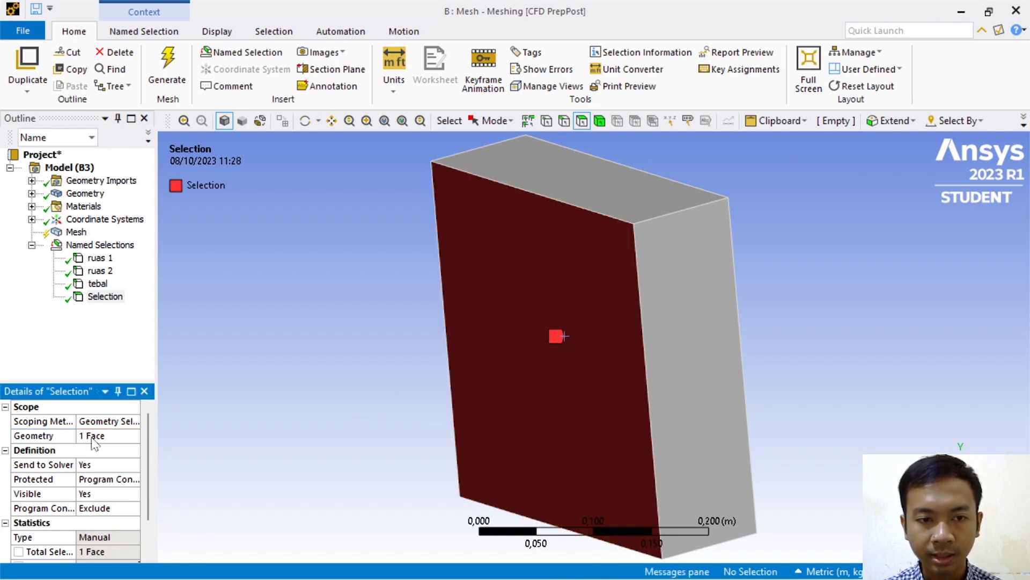
Step: Rename the named selection of the block's front large square face as "atas"
{"action": "right_click", "coordinate": [106, 296]}
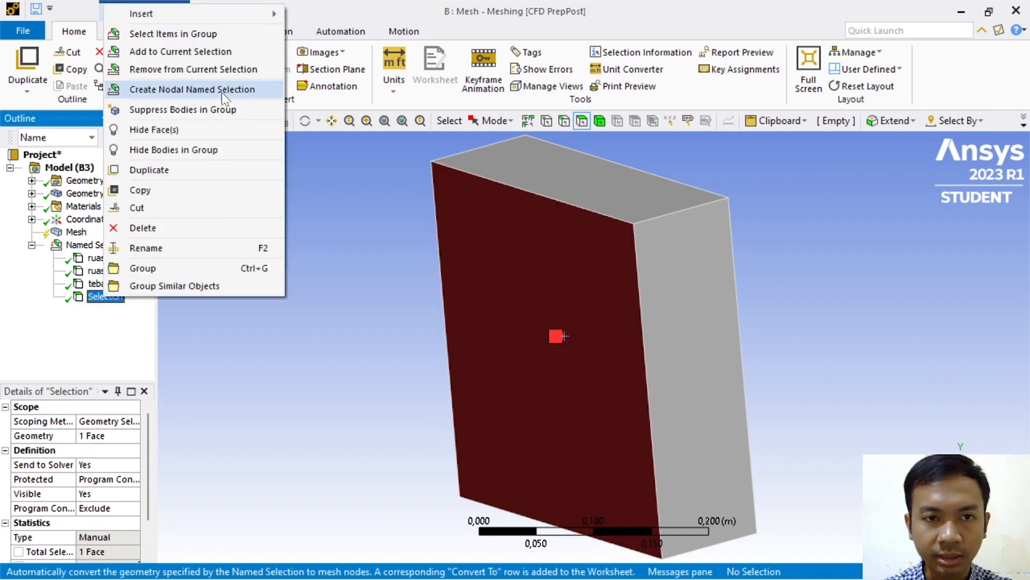
{"action": "left_click", "coordinate": [220, 244]}
{"action": "type", "text": "ata"}
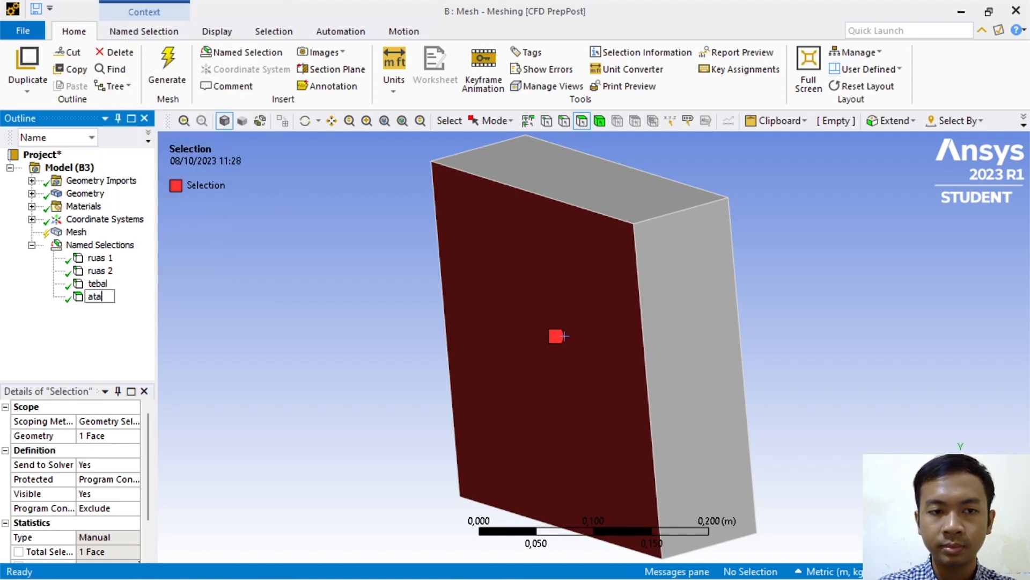
{"action": "type", "text": "s"}
{"action": "key", "text": "Return"}
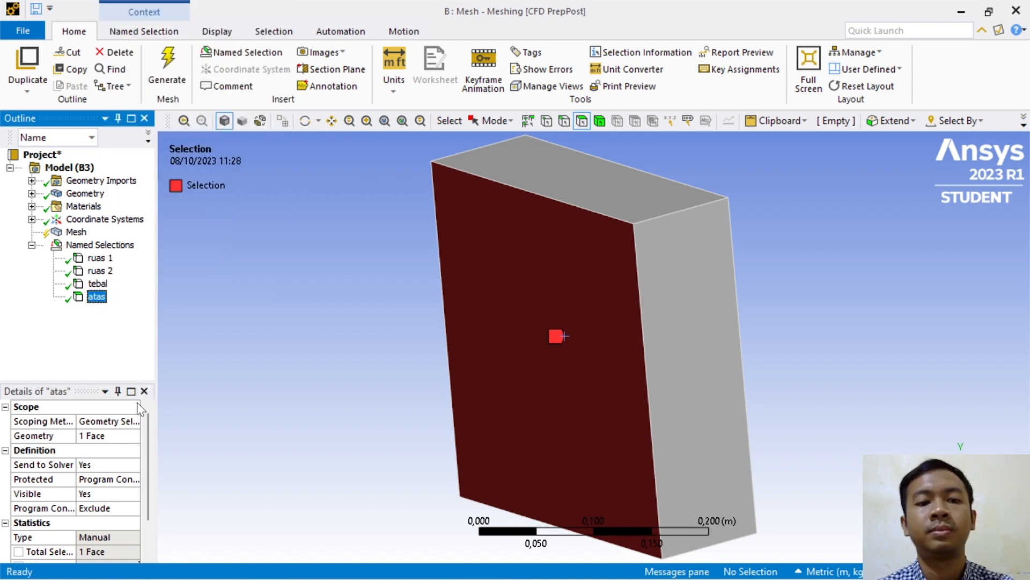
Step: Insert a fifth named selection and scope it to the large square face opposite the atas face
{"action": "right_click", "coordinate": [93, 244]}
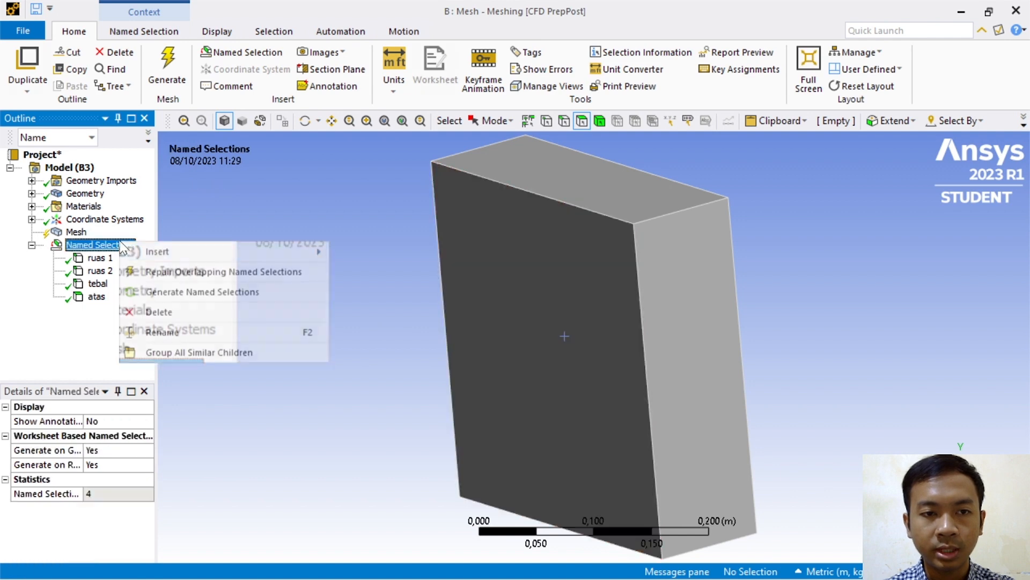
{"action": "left_click", "coordinate": [359, 254]}
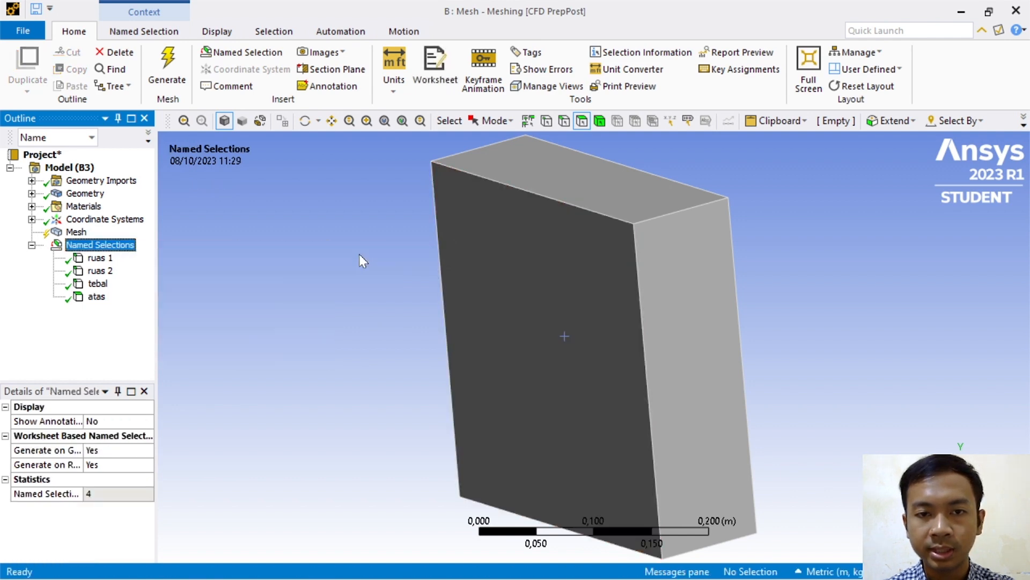
{"action": "middle_click_drag", "start_coordinate": [575, 437], "coordinate": [667, 370]}
{"action": "left_click", "coordinate": [659, 363]}
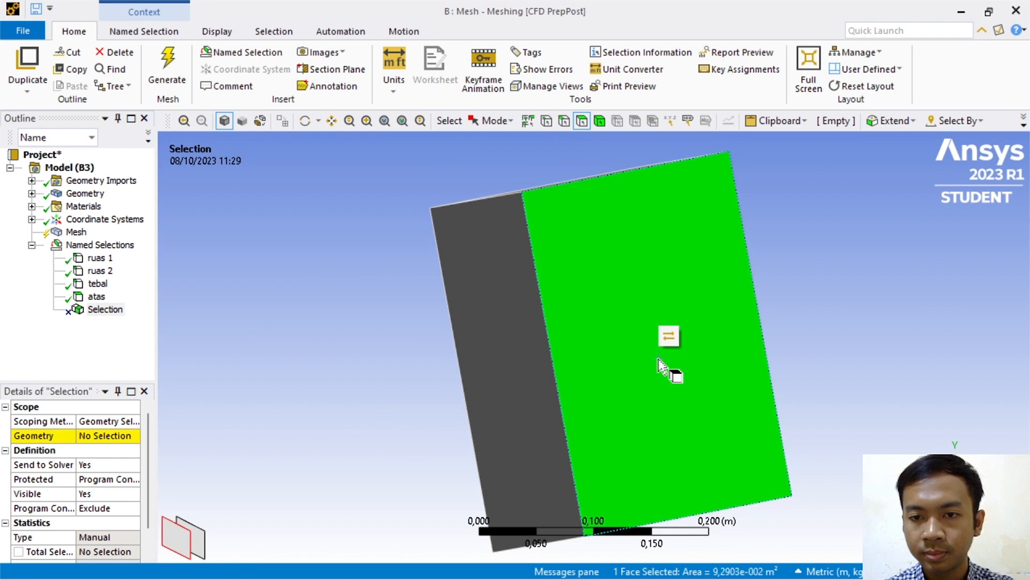
{"action": "left_click", "coordinate": [95, 436]}
{"action": "left_click", "coordinate": [92, 437]}
Step: Rename the fifth named selection as "bawah"
{"action": "right_click", "coordinate": [104, 316]}
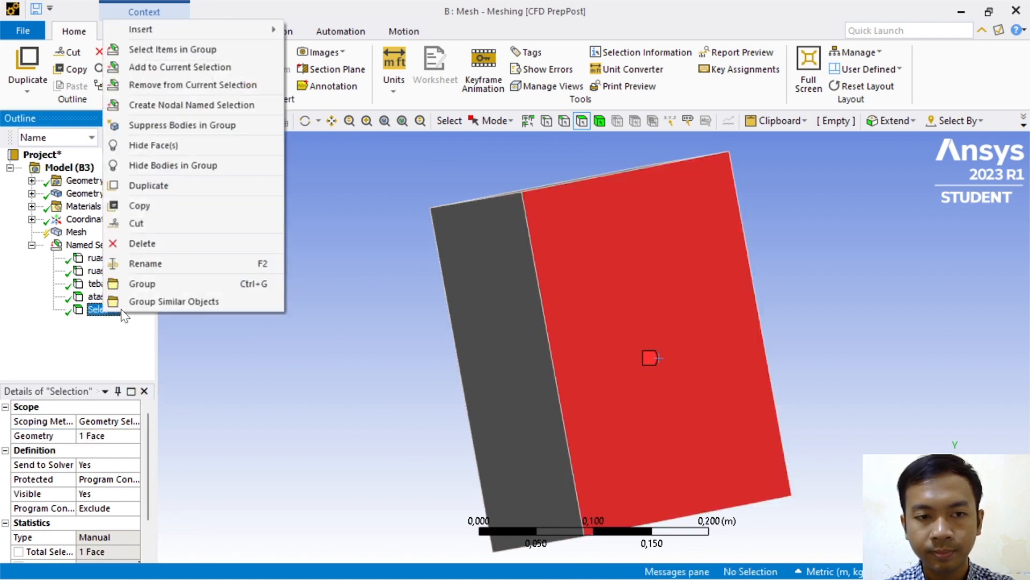
{"action": "left_click", "coordinate": [140, 260]}
{"action": "type", "text": "bawah"}
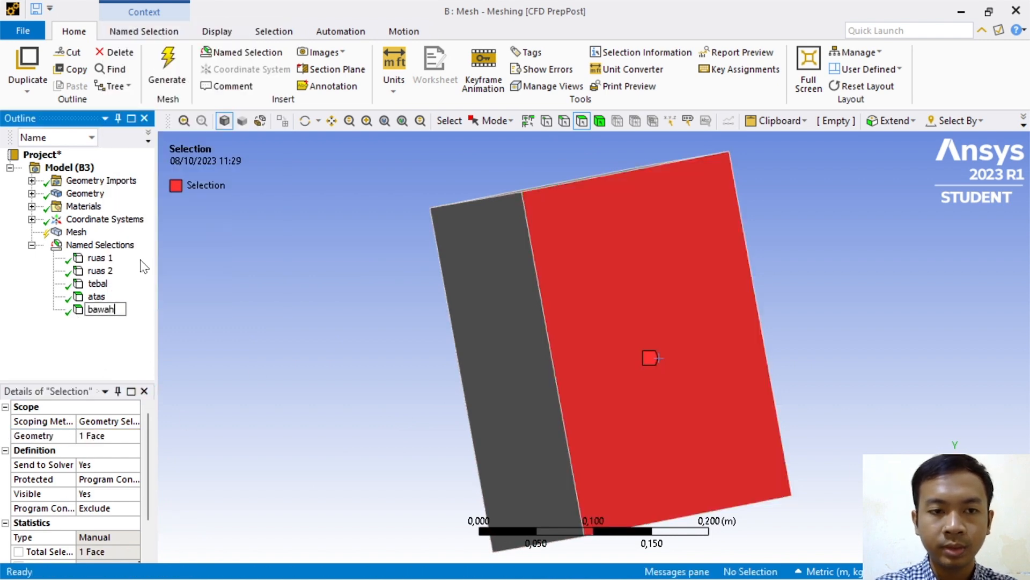
{"action": "key", "text": "Return"}
Step: Insert a sixth named selection and scope it to the four narrow side faces around the block's perimeter
{"action": "right_click", "coordinate": [135, 245]}
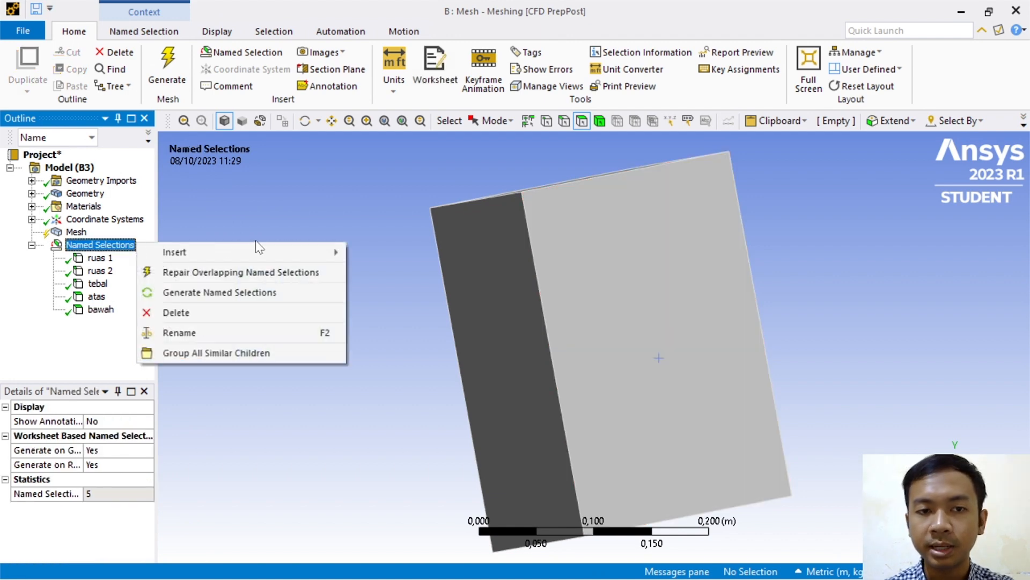
{"action": "mouse_move", "coordinate": [257, 245]}
{"action": "left_click", "coordinate": [359, 253]}
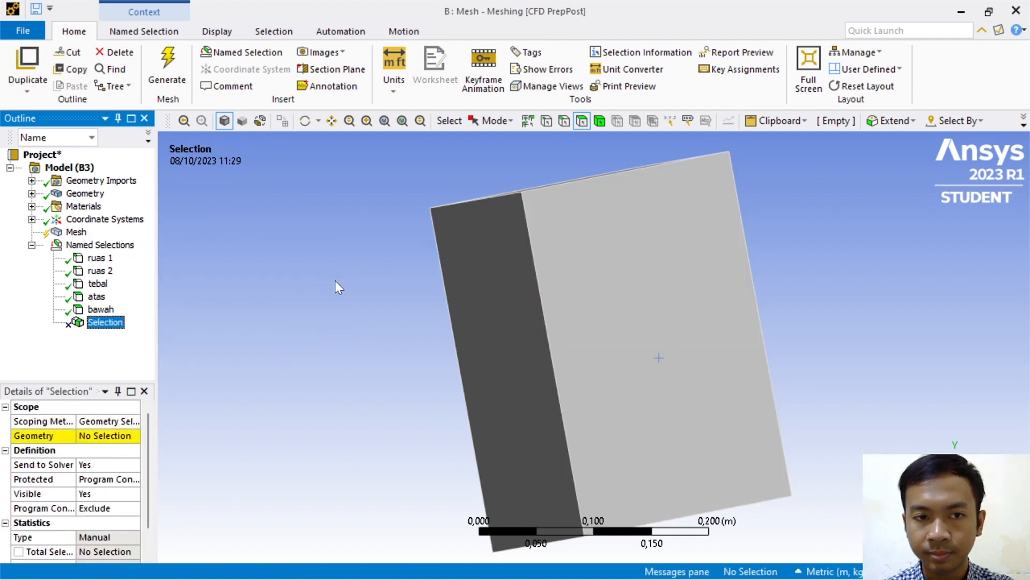
{"action": "middle_click_drag", "start_coordinate": [335, 280], "coordinate": [425, 326]}
{"action": "left_click", "coordinate": [636, 287]}
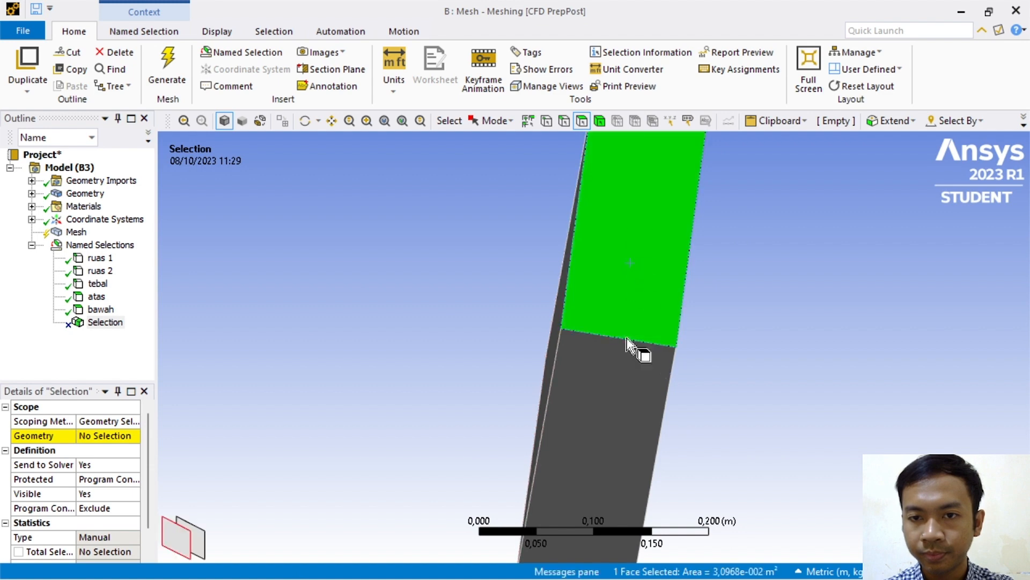
{"action": "left_click", "coordinate": [621, 386], "text": "ctrl"}
{"action": "middle_click_drag", "start_coordinate": [772, 446], "coordinate": [768, 293]}
{"action": "left_click", "coordinate": [601, 309], "text": "ctrl"}
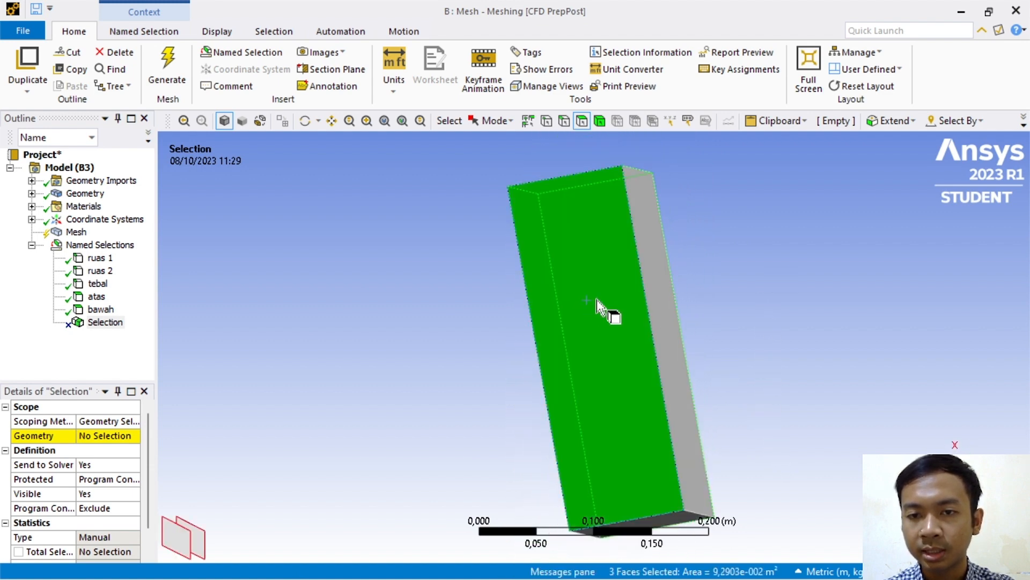
{"action": "middle_click_drag", "start_coordinate": [875, 308], "coordinate": [892, 290]}
{"action": "left_click", "coordinate": [641, 314], "text": "ctrl"}
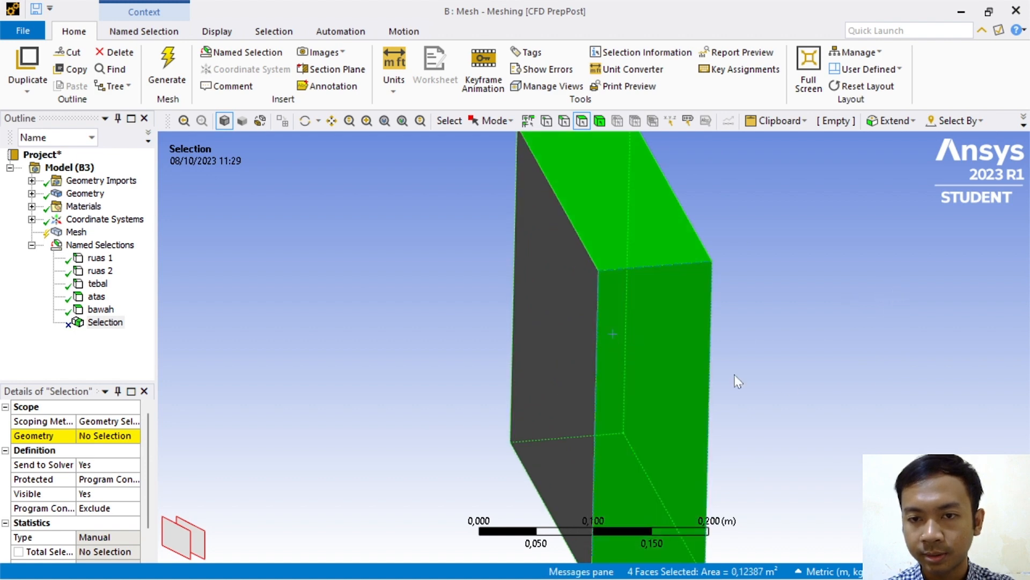
{"action": "middle_click_drag", "start_coordinate": [736, 380], "coordinate": [872, 461]}
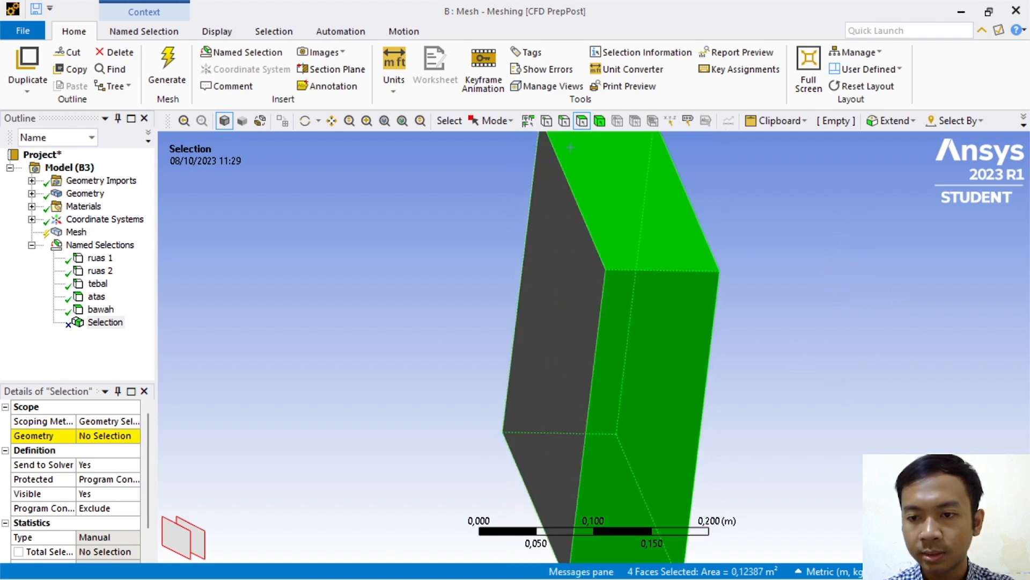
{"action": "left_click", "coordinate": [966, 510]}
{"action": "left_click", "coordinate": [88, 440]}
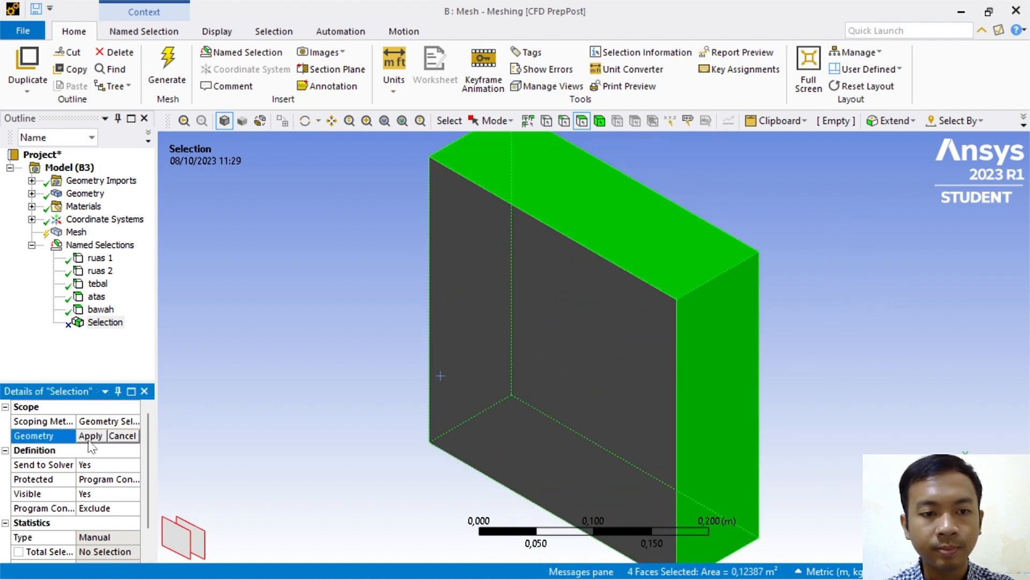
{"action": "left_click", "coordinate": [92, 437]}
Step: Rename the named selection of the four side faces as "samping", then show the edges scoped in tebal
{"action": "right_click", "coordinate": [107, 325]}
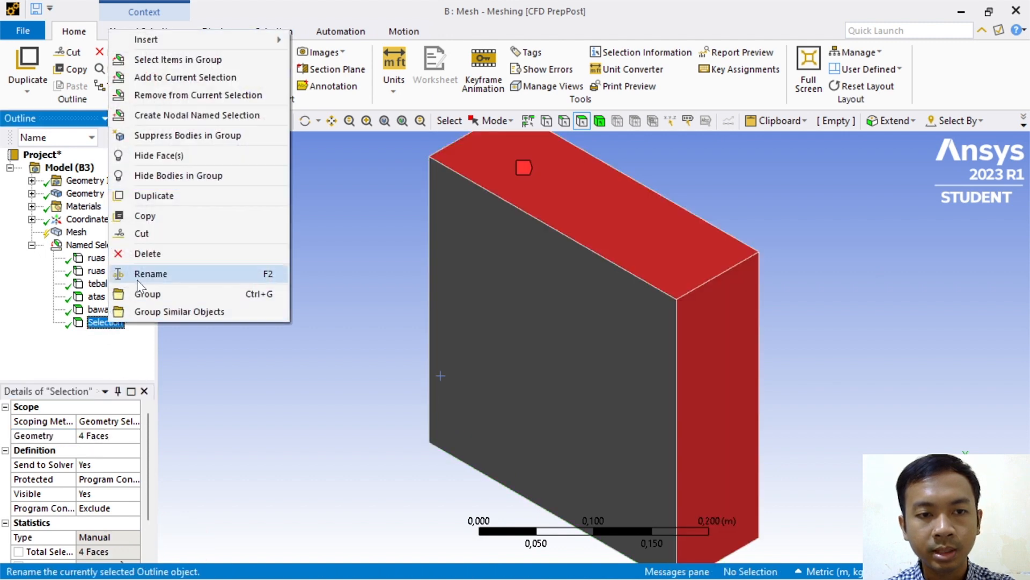
{"action": "left_click", "coordinate": [140, 272]}
{"action": "type", "text": "samping"}
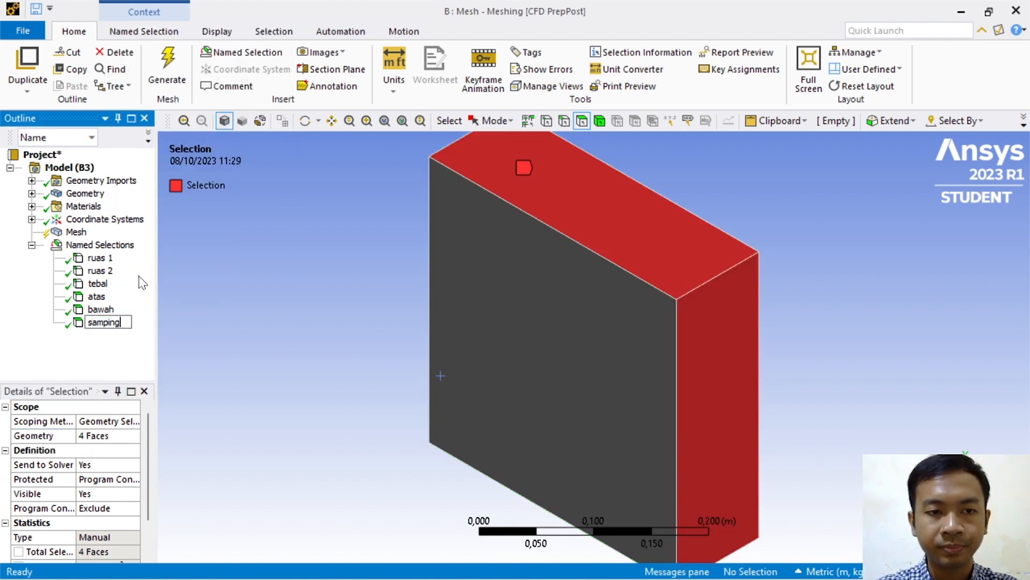
{"action": "left_click", "coordinate": [108, 284]}
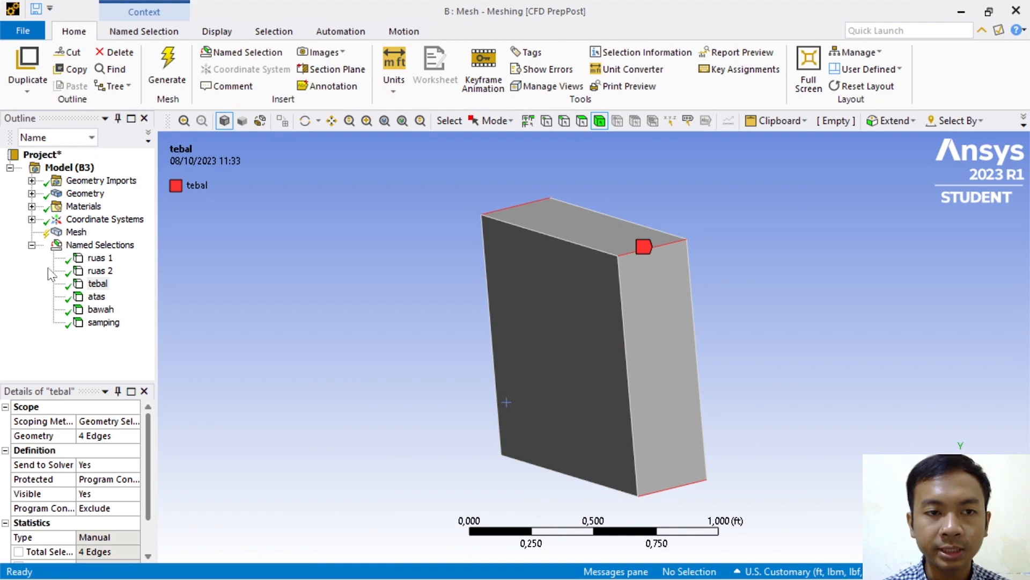
Step: Insert a sizing control on the mesh and scope it by named selection to ruas 1
{"action": "left_click", "coordinate": [65, 234]}
{"action": "right_click", "coordinate": [63, 239]}
{"action": "mouse_move", "coordinate": [102, 246]}
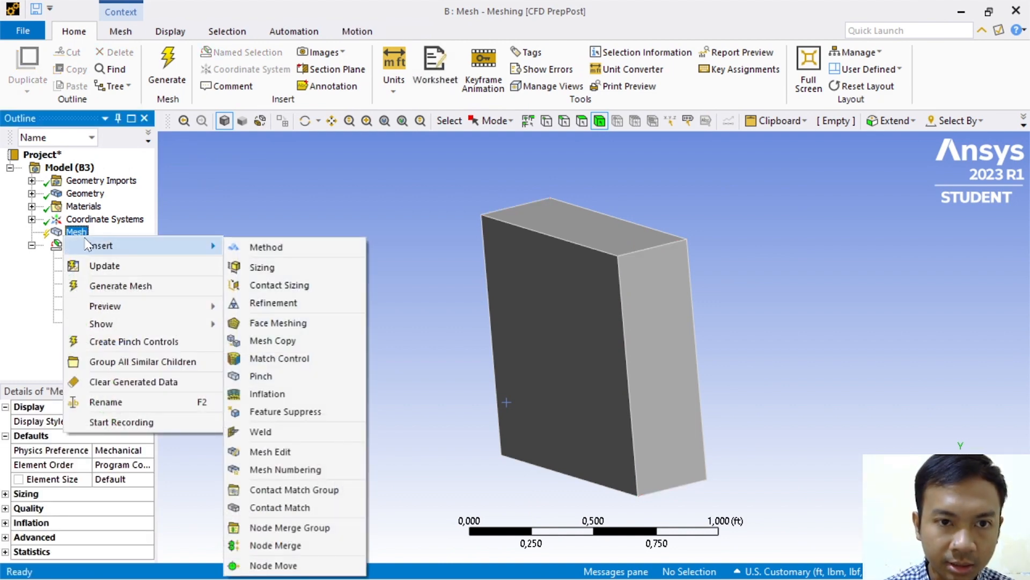
{"action": "left_click", "coordinate": [336, 268]}
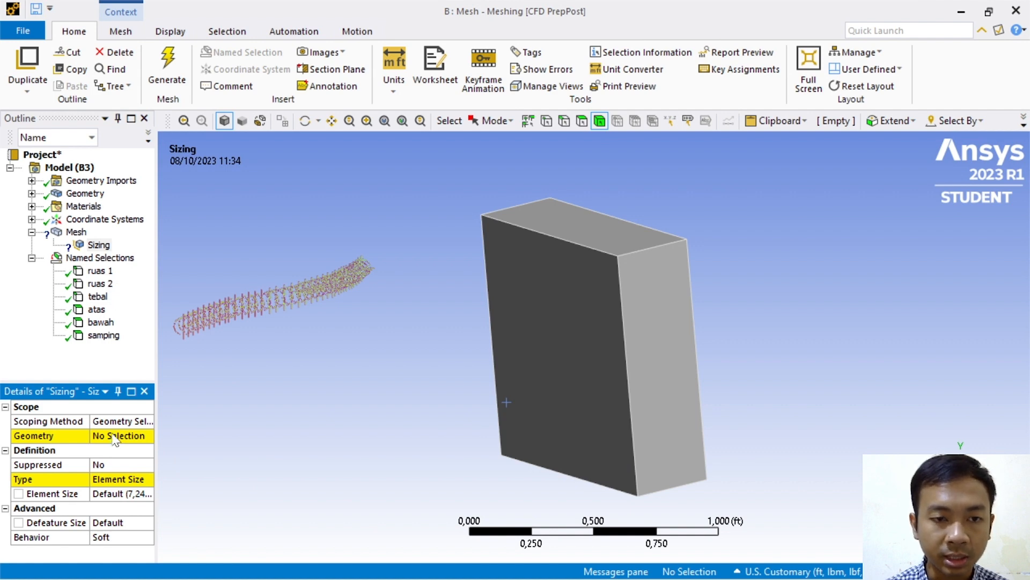
{"action": "left_click", "coordinate": [118, 420]}
{"action": "left_click", "coordinate": [147, 421]}
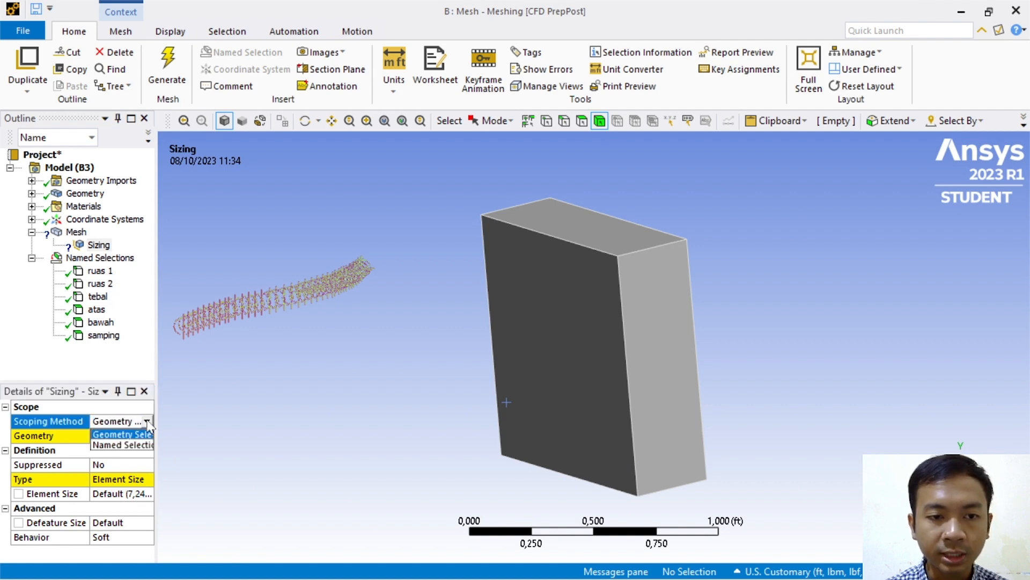
{"action": "left_click", "coordinate": [128, 445]}
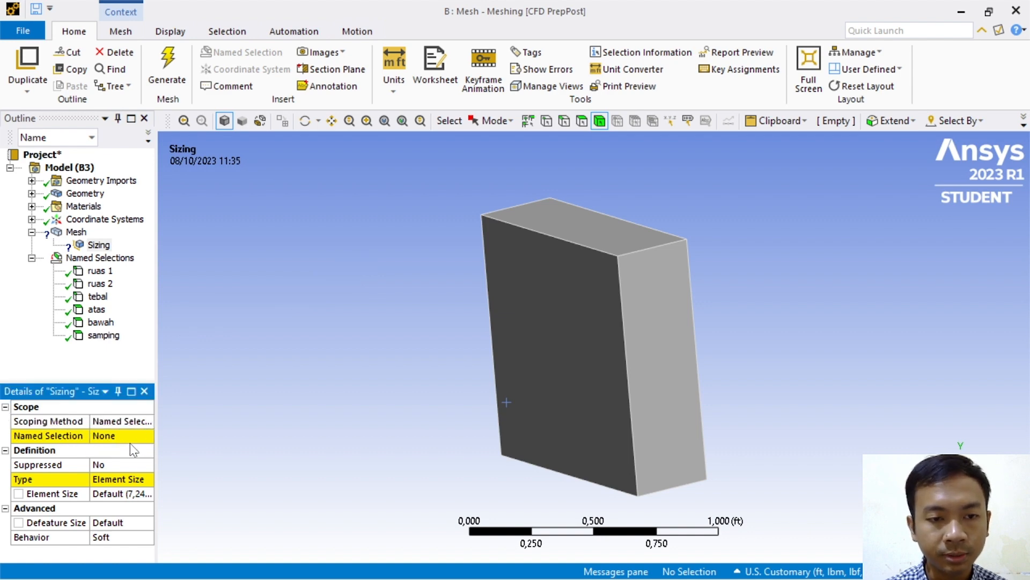
{"action": "left_click", "coordinate": [139, 439]}
{"action": "left_click", "coordinate": [146, 436]}
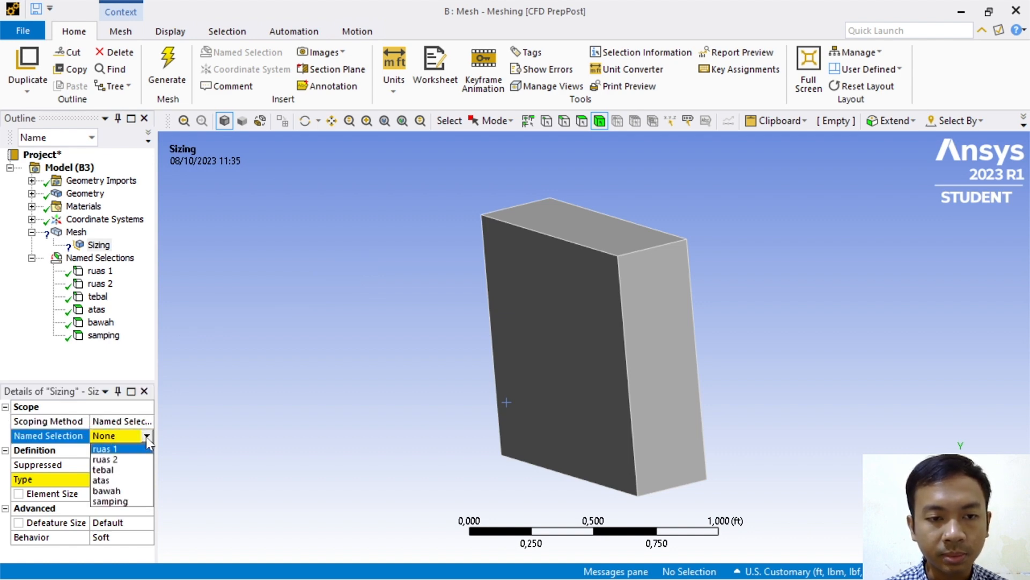
{"action": "left_click", "coordinate": [130, 450]}
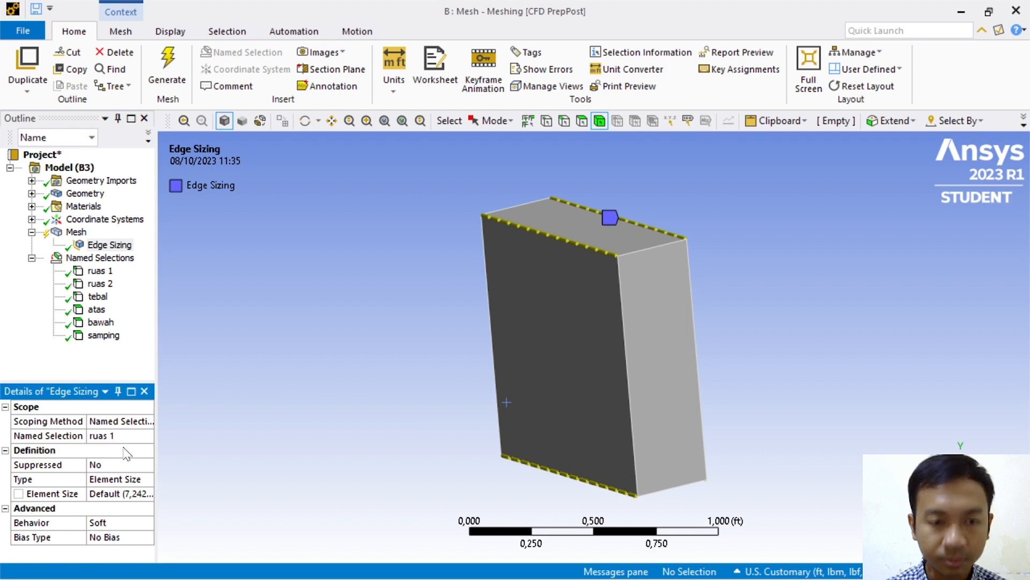
Step: Define the ruas 1 edge sizing by number of divisions and set it to 10
{"action": "left_click", "coordinate": [128, 482]}
{"action": "left_click", "coordinate": [146, 480]}
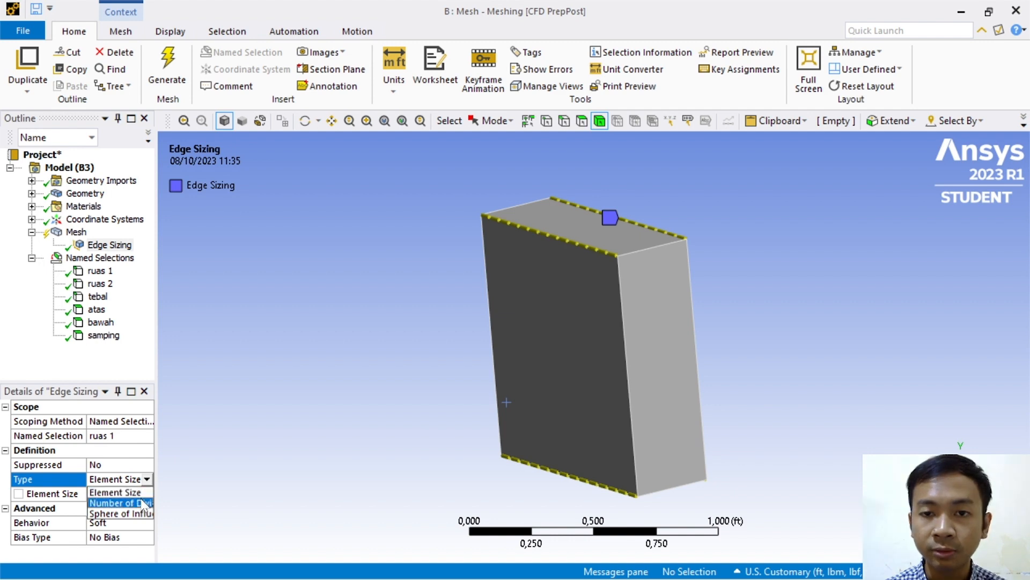
{"action": "left_click", "coordinate": [144, 503]}
{"action": "left_click", "coordinate": [138, 494]}
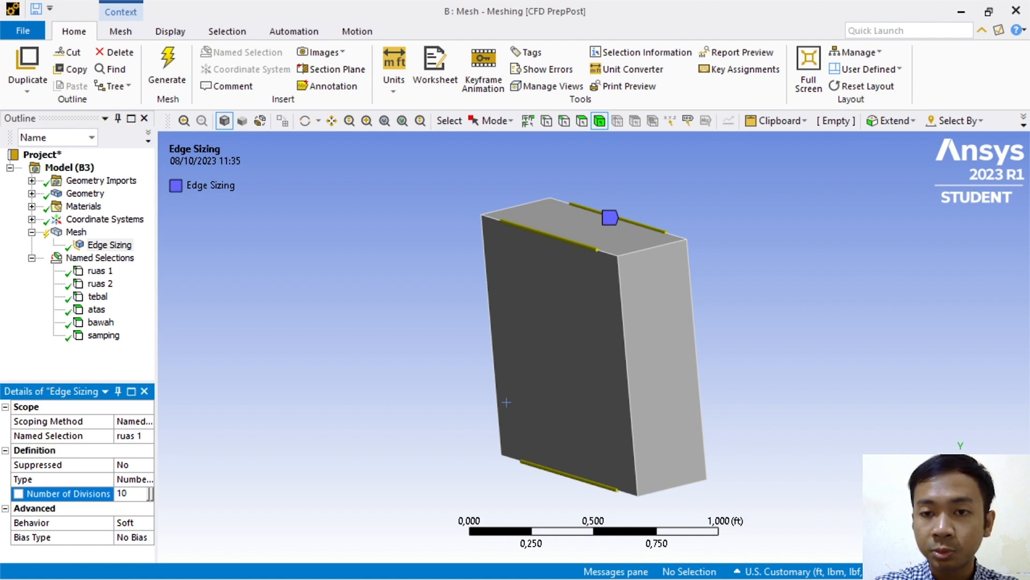
{"action": "key", "text": "Return"}
{"action": "mouse_move", "coordinate": [329, 450]}
{"action": "middle_mouse_down"}
{"action": "mouse_move", "coordinate": [375, 460]}
{"action": "mouse_move", "coordinate": [347, 450]}
{"action": "middle_mouse_up"}
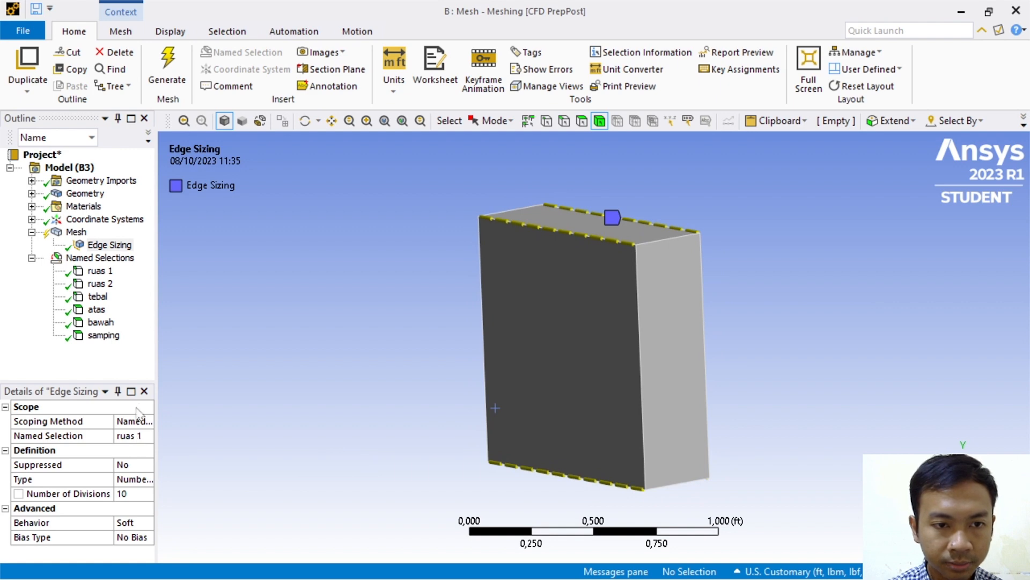
Step: Insert a second sizing control on the mesh and scope it by named selection to ruas 2
{"action": "left_click", "coordinate": [76, 232]}
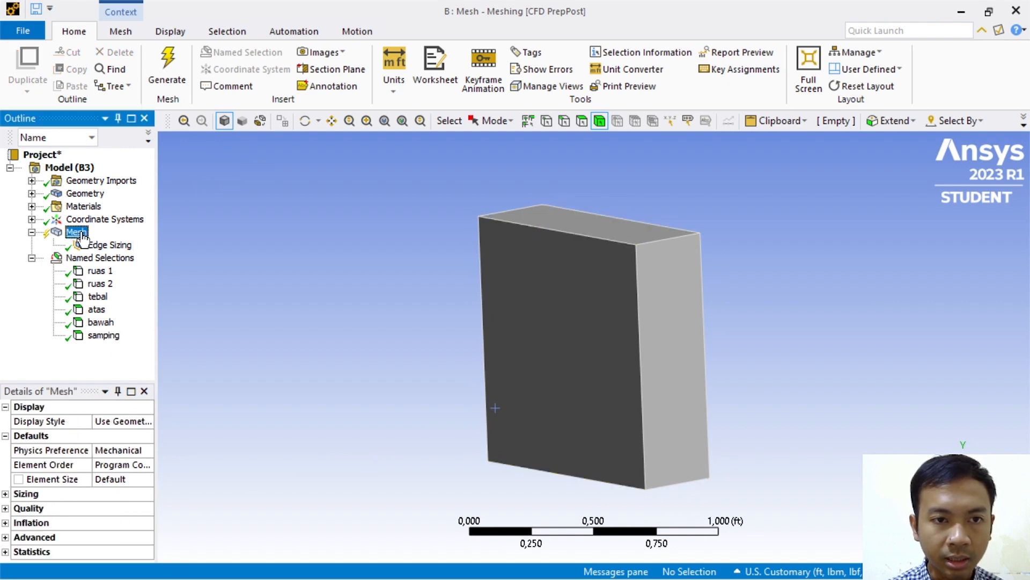
{"action": "right_click", "coordinate": [86, 235]}
{"action": "mouse_move", "coordinate": [88, 240]}
{"action": "left_click", "coordinate": [280, 261]}
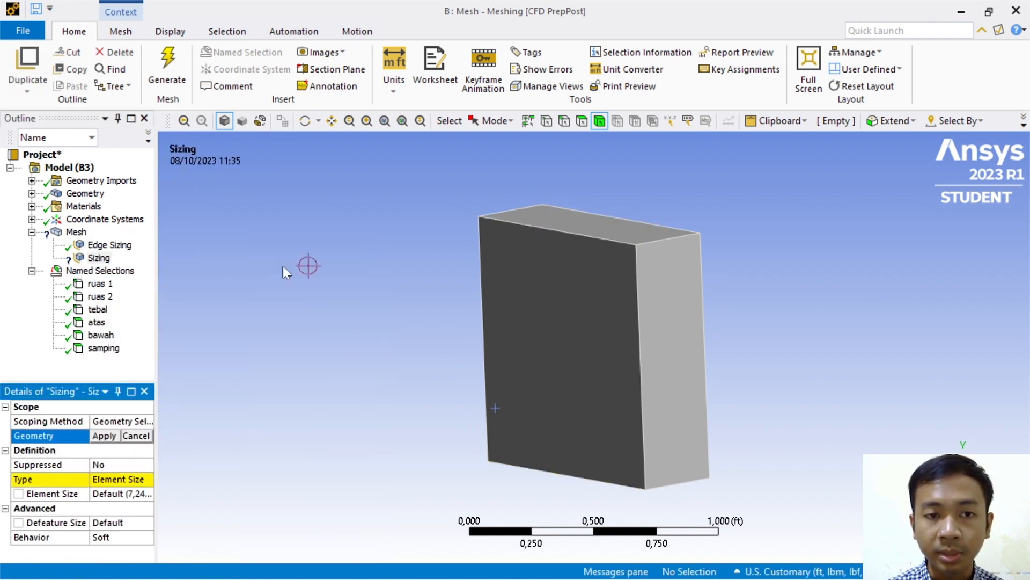
{"action": "left_click", "coordinate": [110, 423]}
{"action": "left_click", "coordinate": [146, 422]}
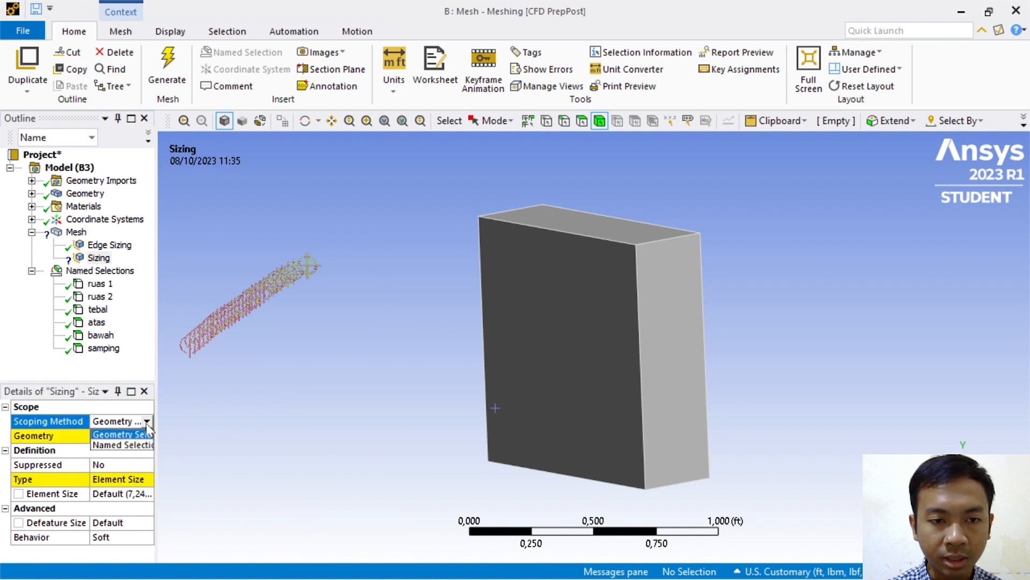
{"action": "left_click", "coordinate": [134, 450]}
{"action": "left_click", "coordinate": [124, 435]}
{"action": "left_click", "coordinate": [146, 436]}
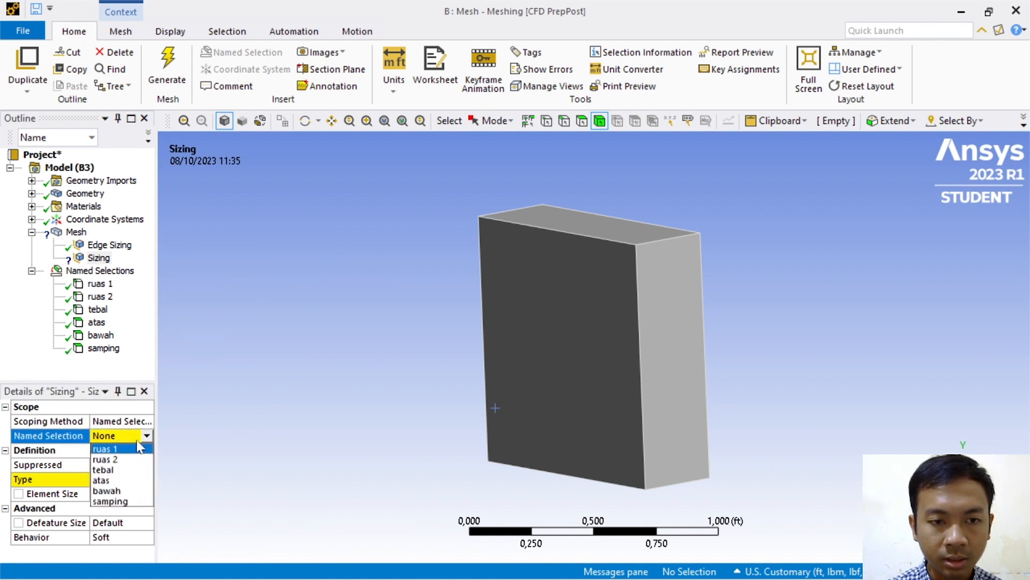
{"action": "left_click", "coordinate": [132, 461]}
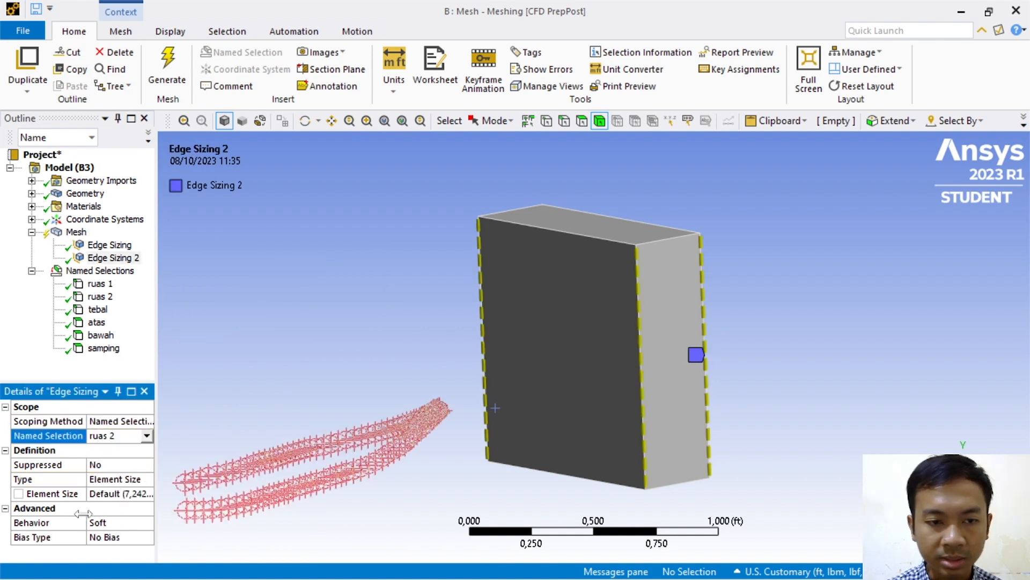
Step: Define the ruas 2 edge sizing by number of divisions and set it to 10
{"action": "left_click", "coordinate": [139, 479]}
{"action": "left_click", "coordinate": [145, 481]}
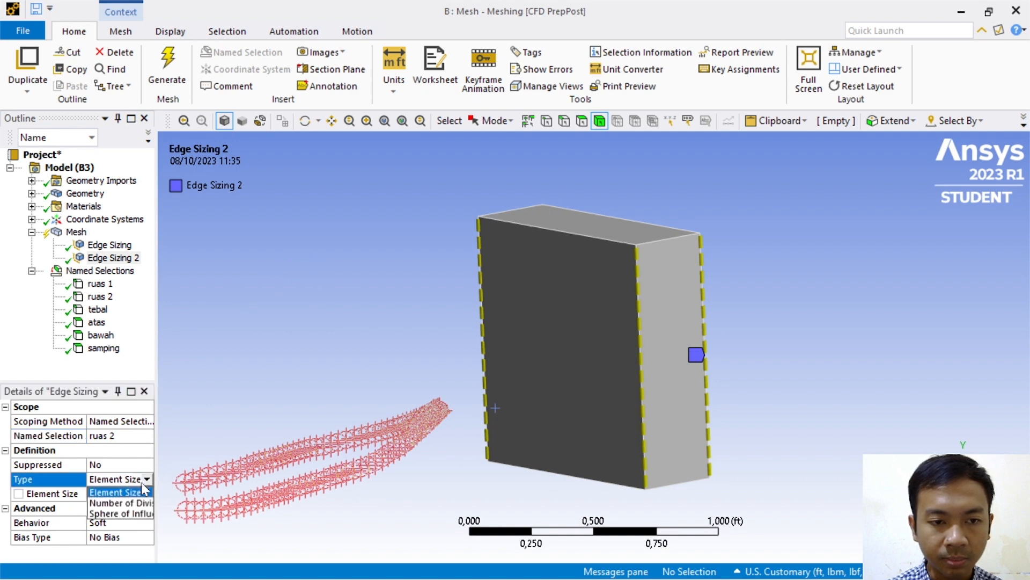
{"action": "left_click", "coordinate": [129, 503]}
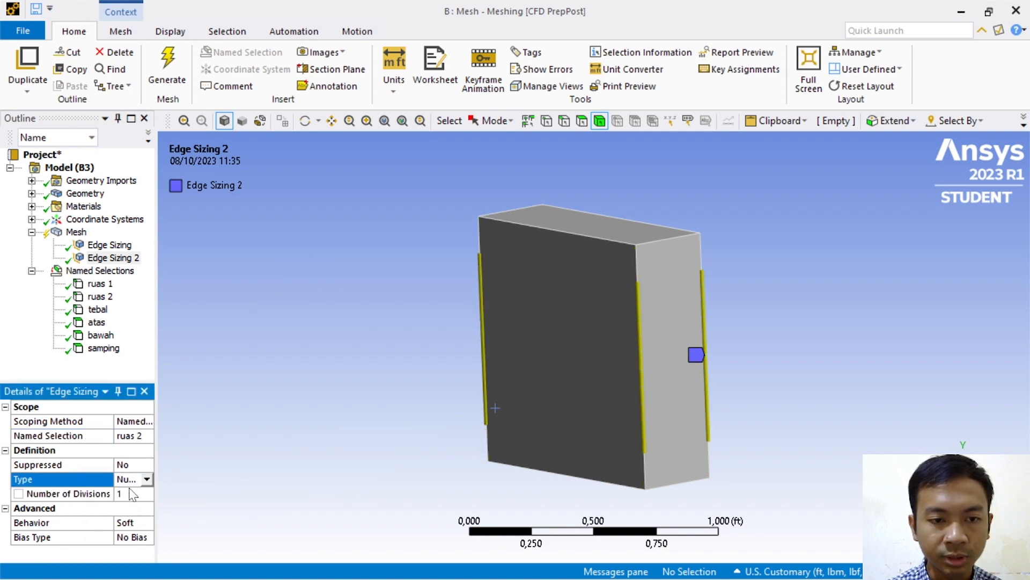
{"action": "left_click", "coordinate": [130, 494]}
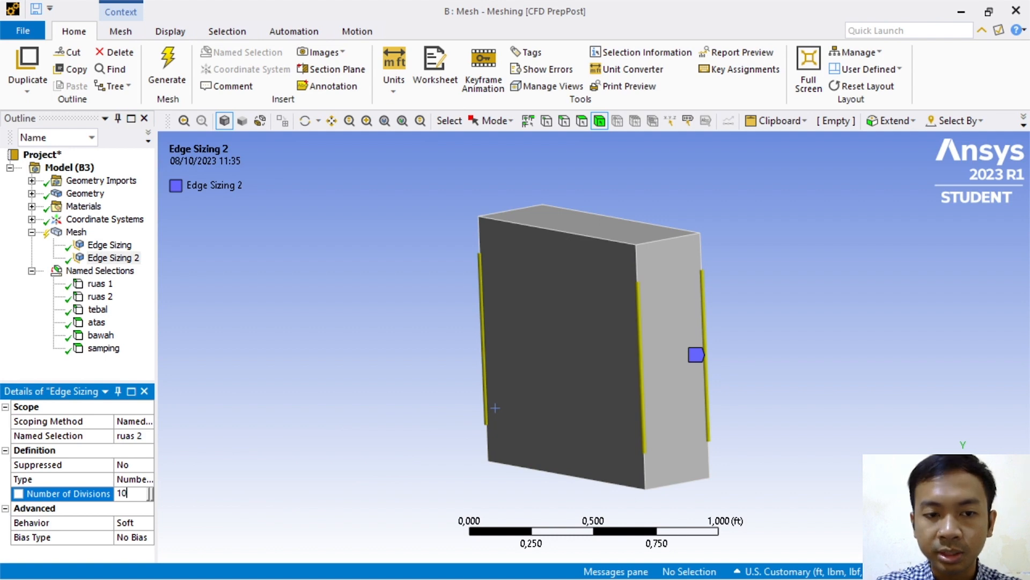
{"action": "type", "text": "10"}
{"action": "key", "text": "Return"}
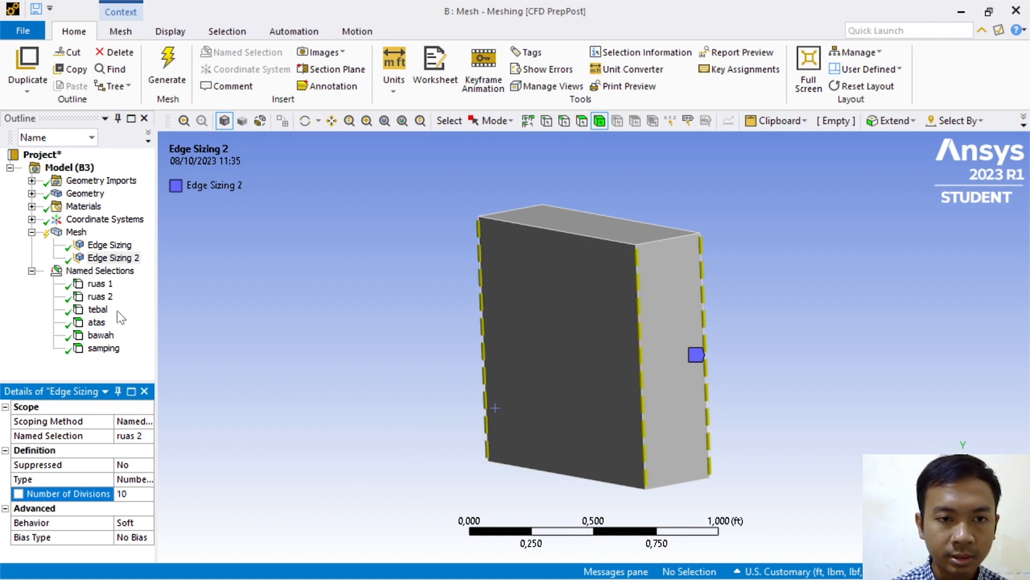
Step: Insert a third sizing control on the mesh and scope it by named selection to tebal
{"action": "right_click", "coordinate": [80, 232]}
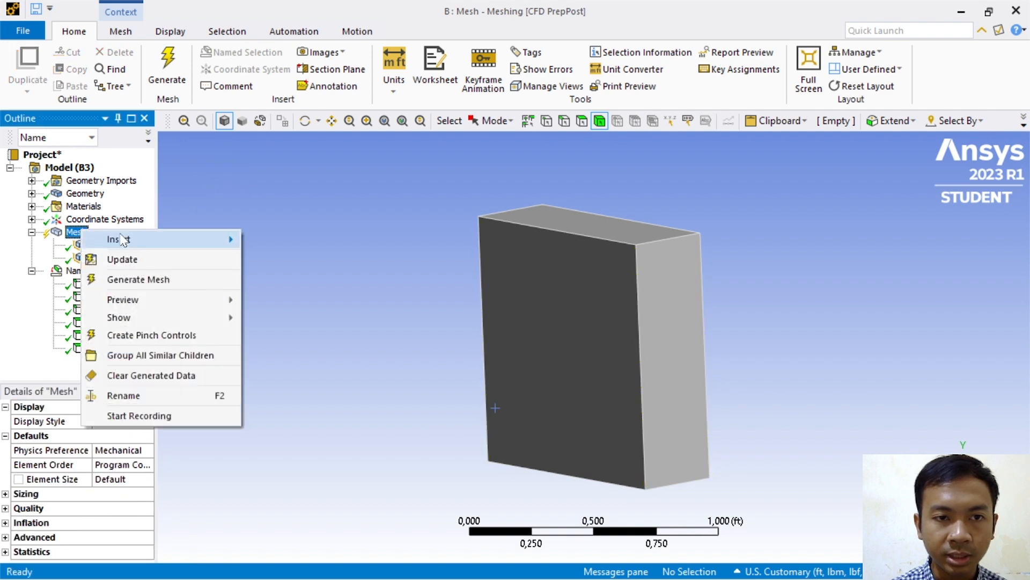
{"action": "mouse_move", "coordinate": [118, 239]}
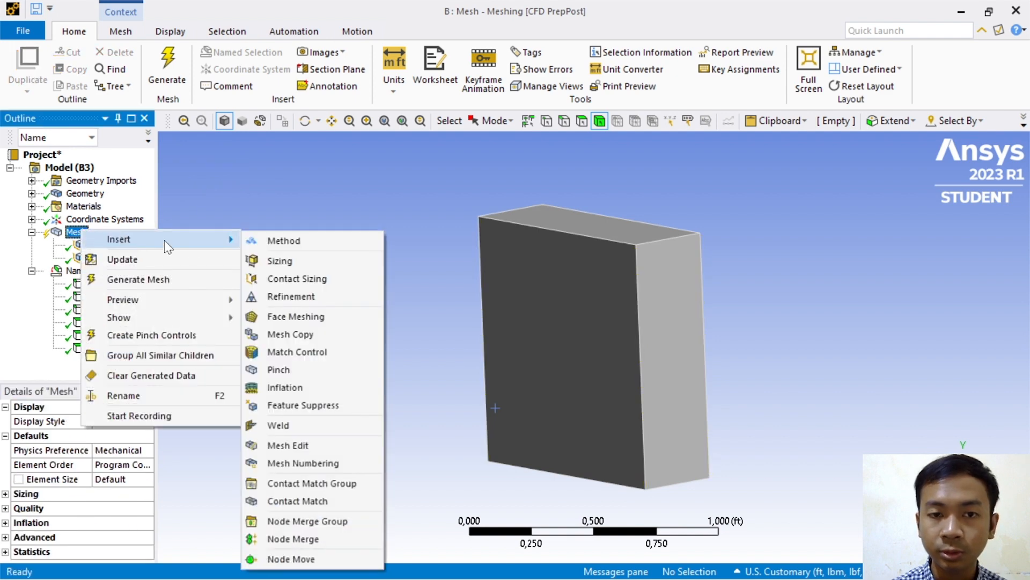
{"action": "left_click", "coordinate": [252, 261]}
{"action": "left_click", "coordinate": [125, 424]}
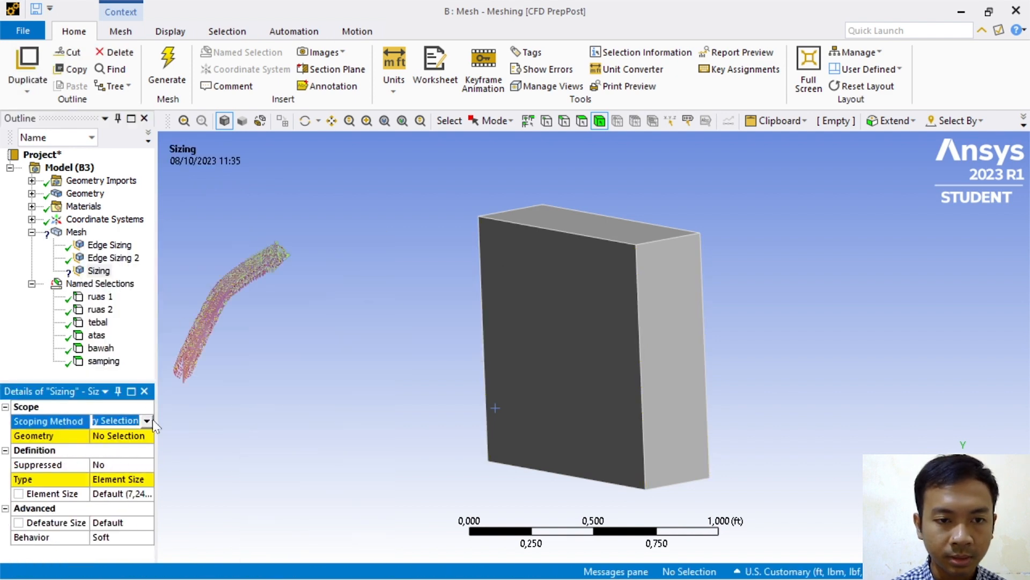
{"action": "left_click", "coordinate": [152, 419]}
{"action": "left_click", "coordinate": [145, 439]}
{"action": "left_click", "coordinate": [146, 439]}
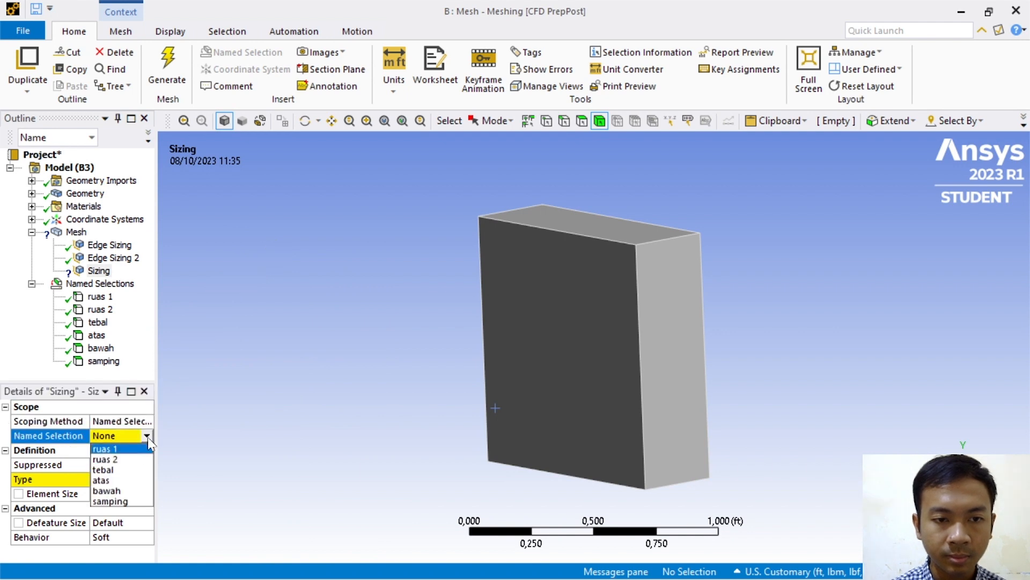
{"action": "left_click", "coordinate": [128, 472]}
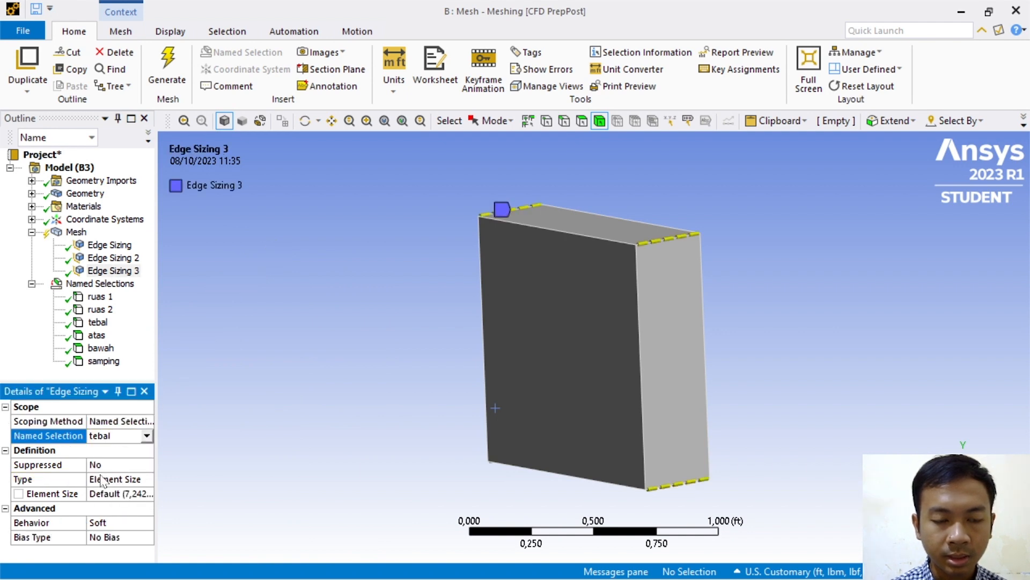
Step: Define the tebal edge sizing by number of divisions and set it to 5
{"action": "left_click", "coordinate": [137, 465]}
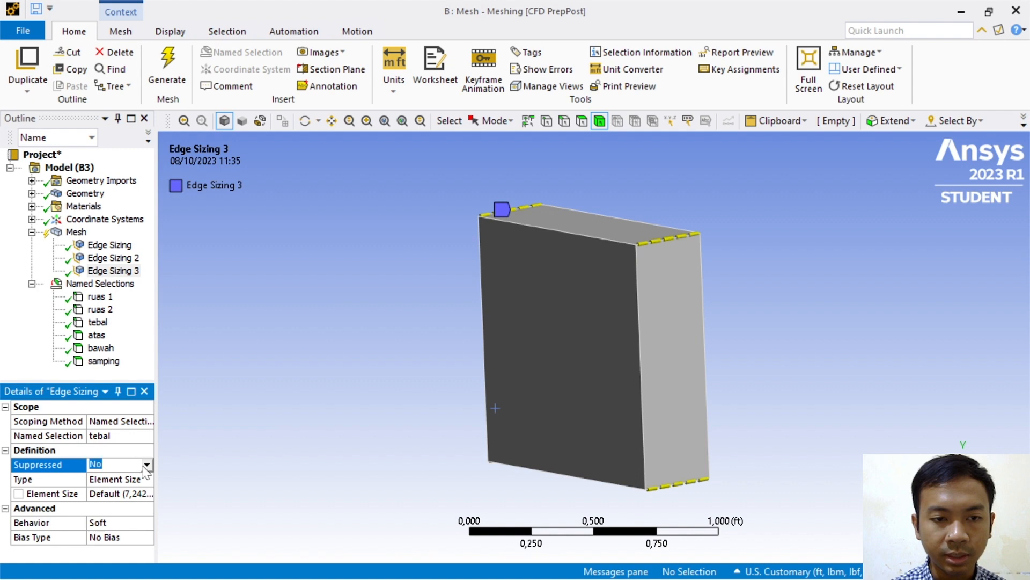
{"action": "left_click", "coordinate": [128, 479]}
{"action": "left_click", "coordinate": [146, 479]}
{"action": "left_click", "coordinate": [129, 498]}
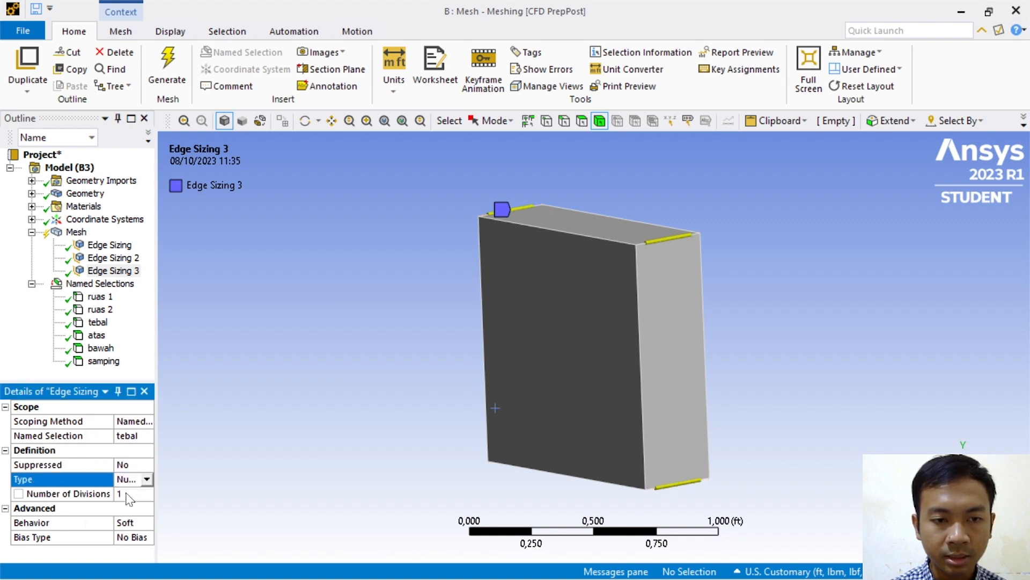
{"action": "left_click", "coordinate": [124, 493]}
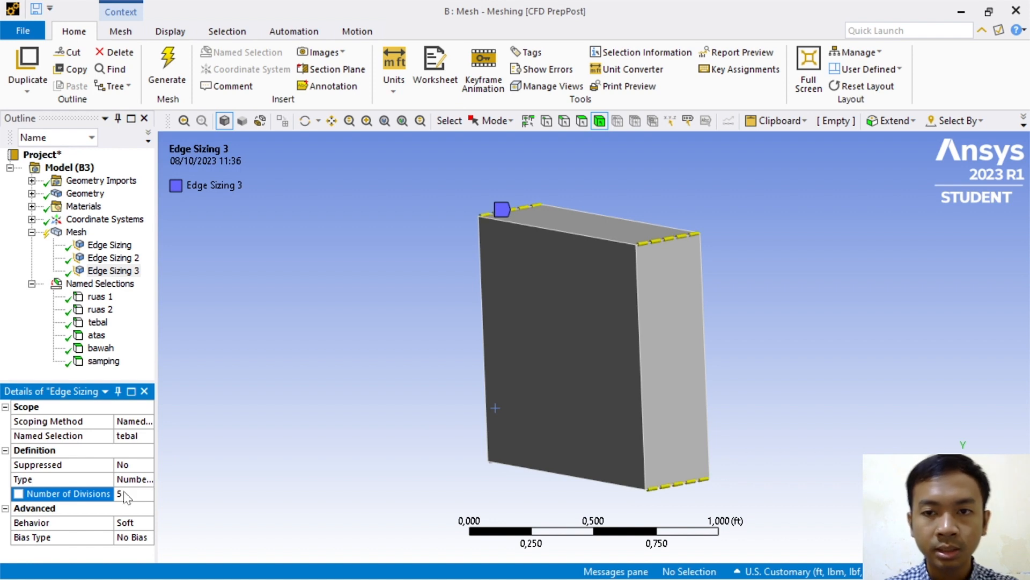
Step: Generate the mesh of the block with the three edge sizings
{"action": "left_click", "coordinate": [76, 232]}
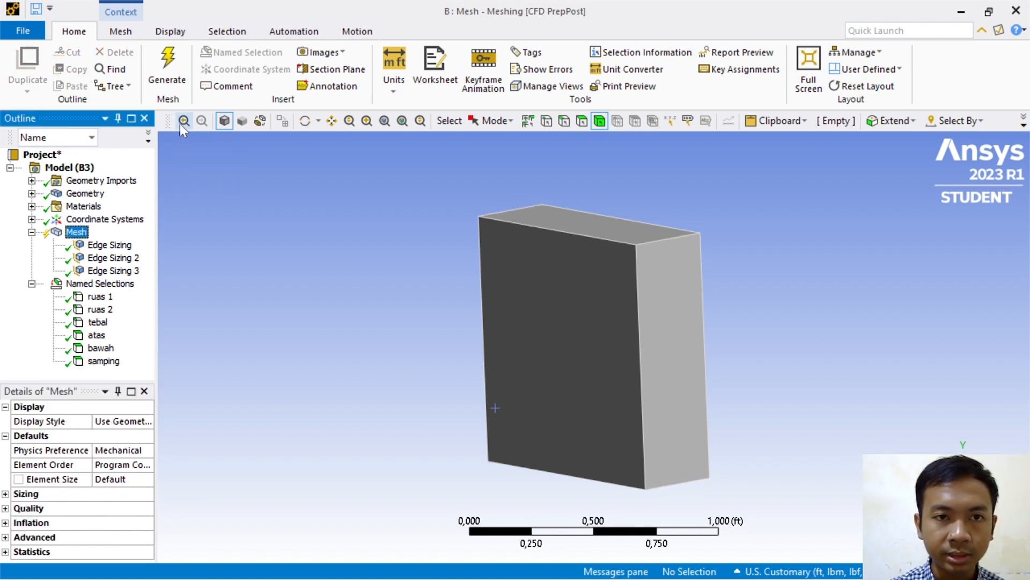
{"action": "left_click", "coordinate": [166, 91]}
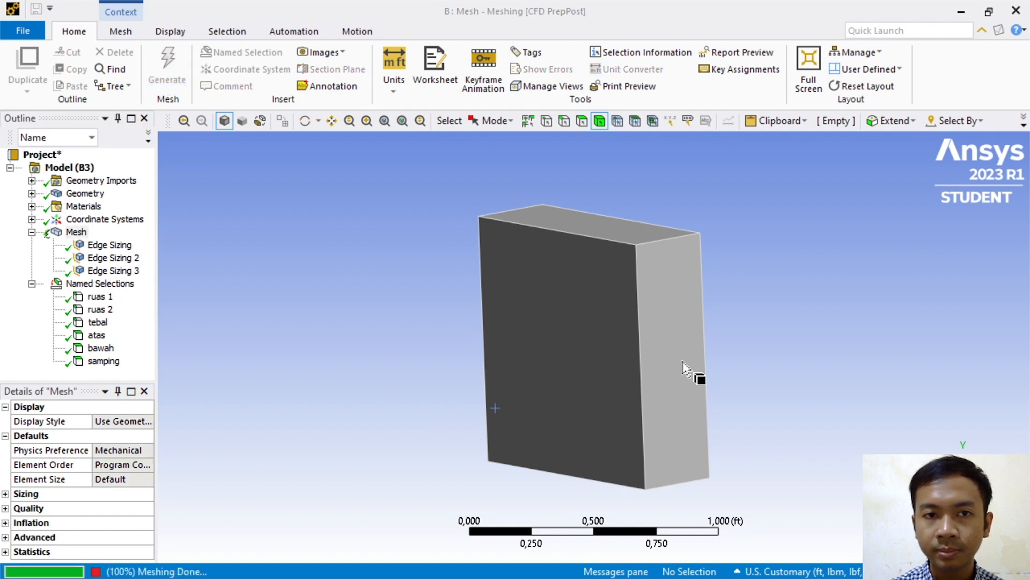
{"action": "middle_click_drag", "start_coordinate": [694, 375], "coordinate": [733, 407]}
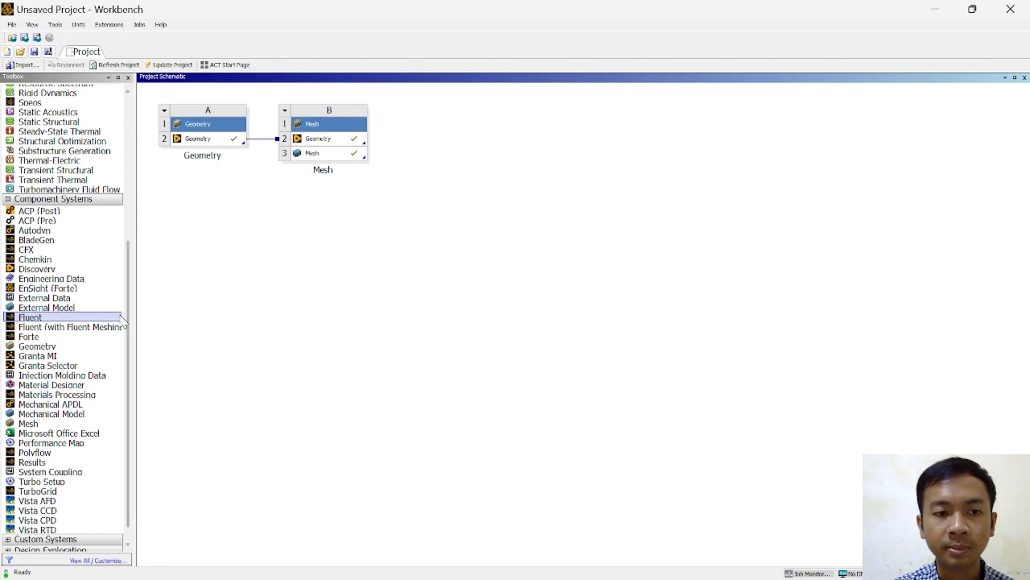
Step: Switch to Workbench, add a standalone Fluent component system beside the Mesh system, and link the Mesh cell to its Setup
{"action": "left_click_drag", "start_coordinate": [105, 321], "coordinate": [113, 313]}
{"action": "left_click_drag", "start_coordinate": [404, 188], "coordinate": [440, 159]}
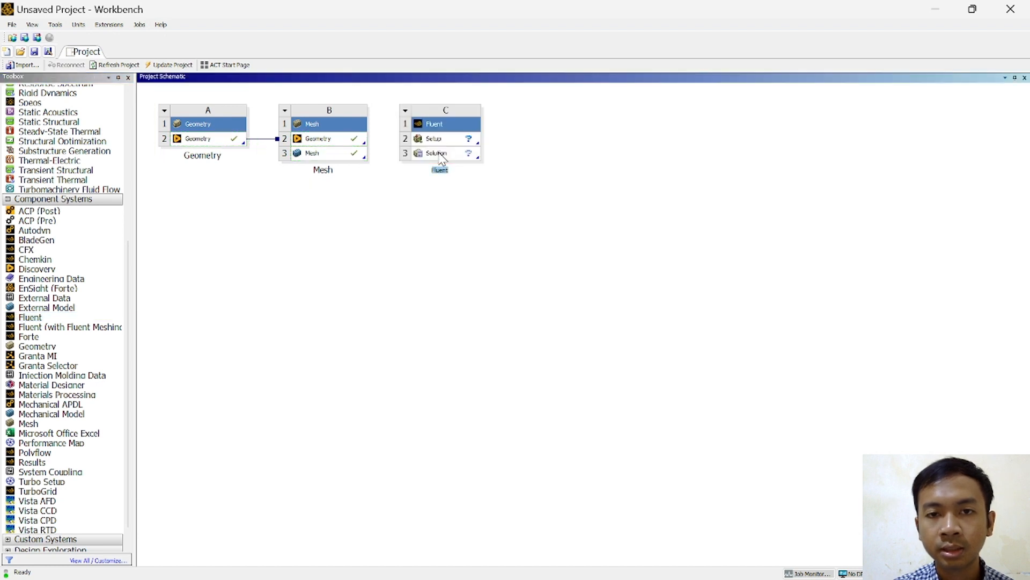
{"action": "left_click_drag", "start_coordinate": [353, 154], "coordinate": [426, 147]}
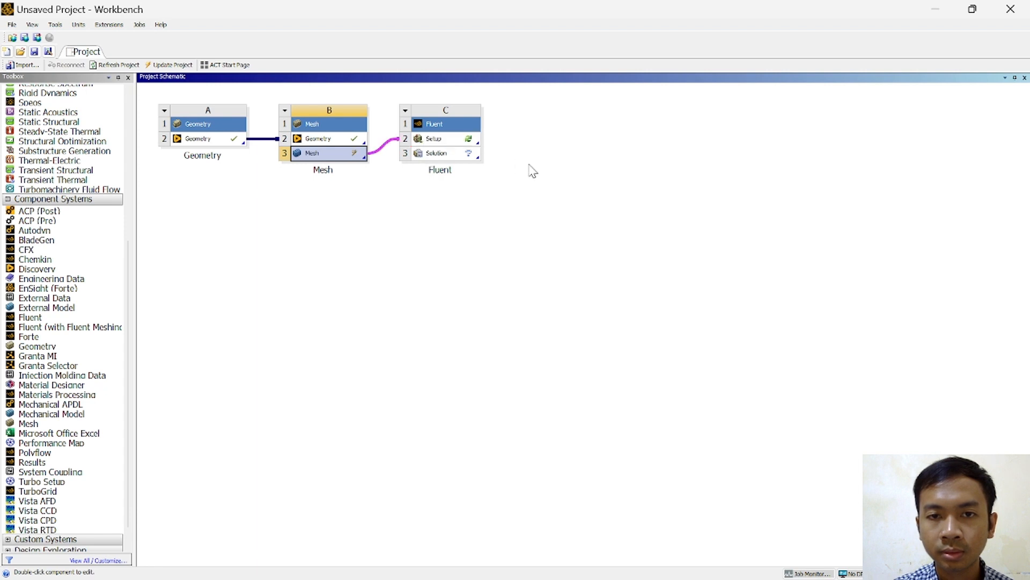
Step: Open the Fluent system's Setup and start the 3D solver with double precision
{"action": "double_click", "coordinate": [437, 141]}
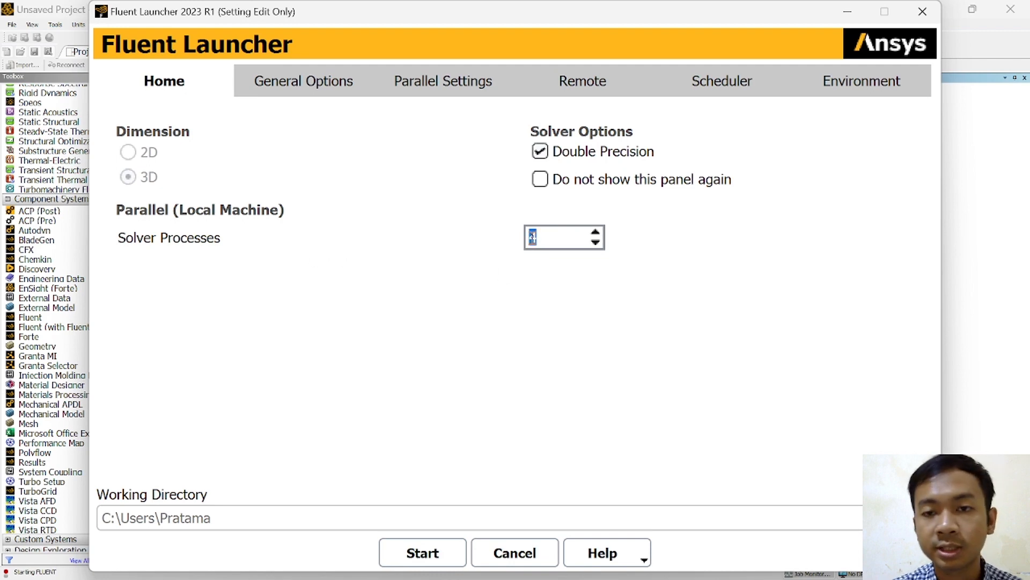
{"action": "left_click", "coordinate": [431, 554]}
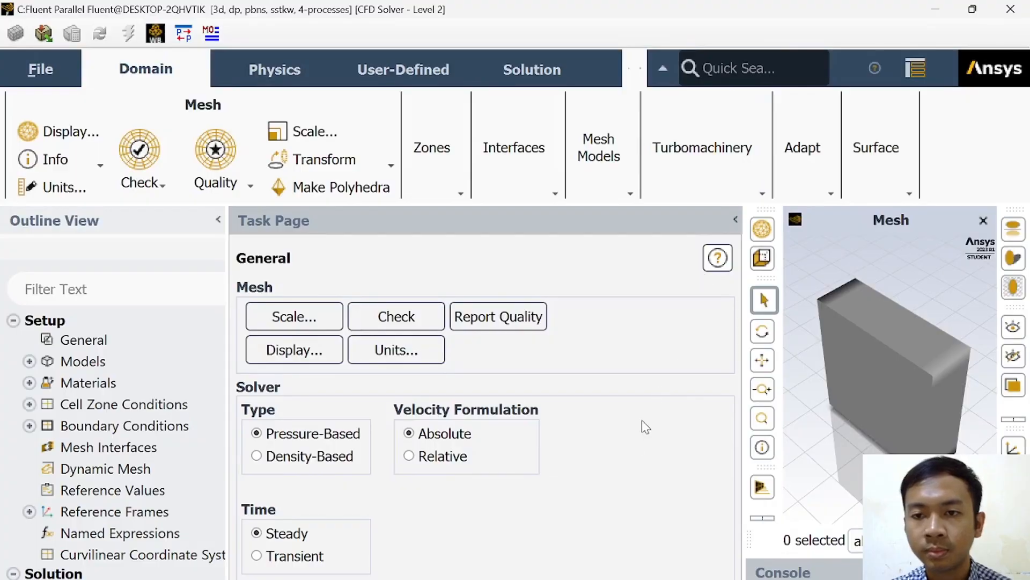
{"action": "left_click_drag", "start_coordinate": [906, 418], "coordinate": [914, 387]}
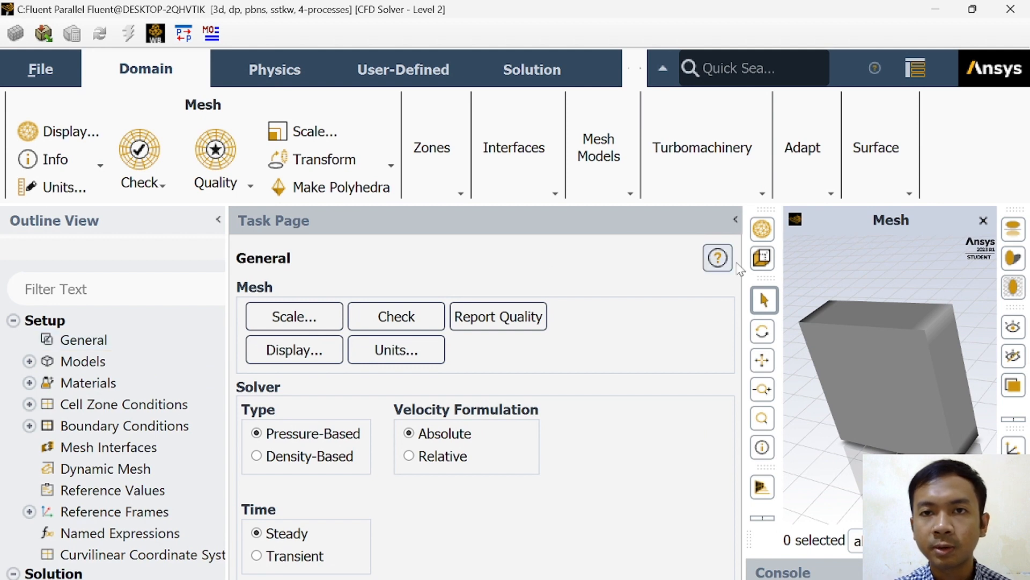
Step: Set all units to the british system and choose F as the temperature unit
{"action": "left_click", "coordinate": [382, 358]}
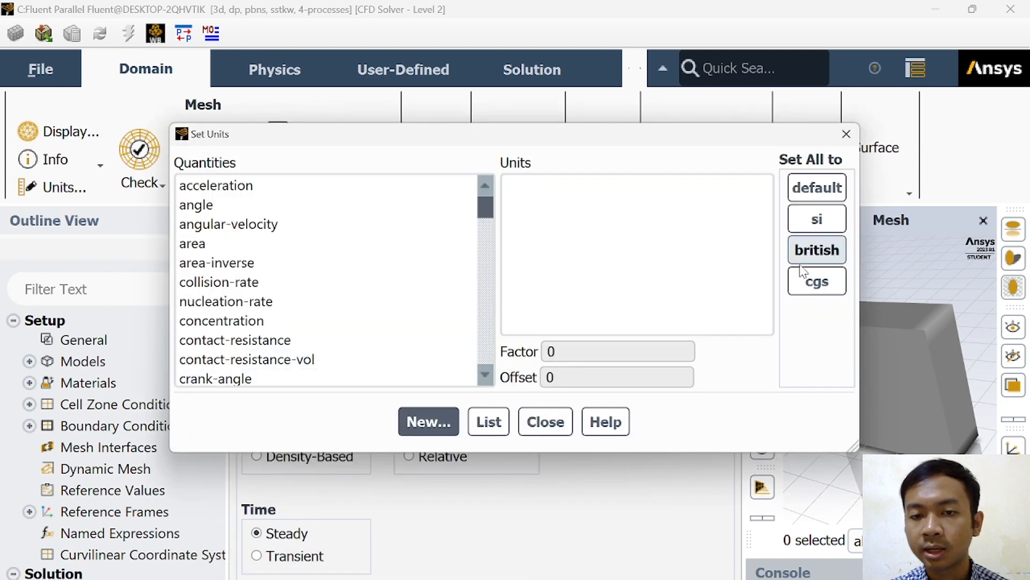
{"action": "left_click", "coordinate": [811, 251]}
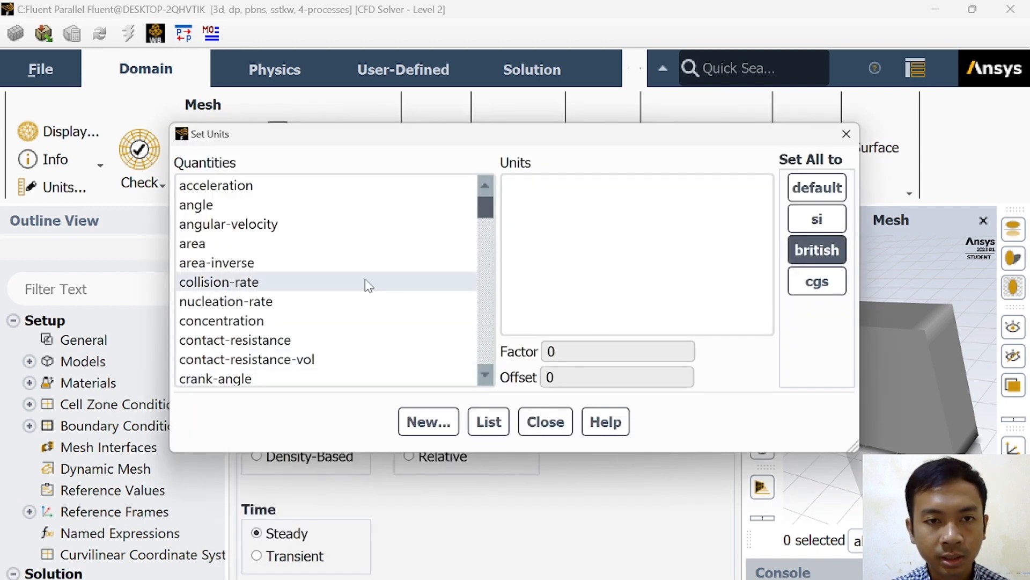
{"action": "scroll", "coordinate": [370, 287], "scroll_direction": "down", "scroll_amount": 3}
{"action": "scroll", "coordinate": [369, 285], "scroll_direction": "up", "scroll_amount": 3}
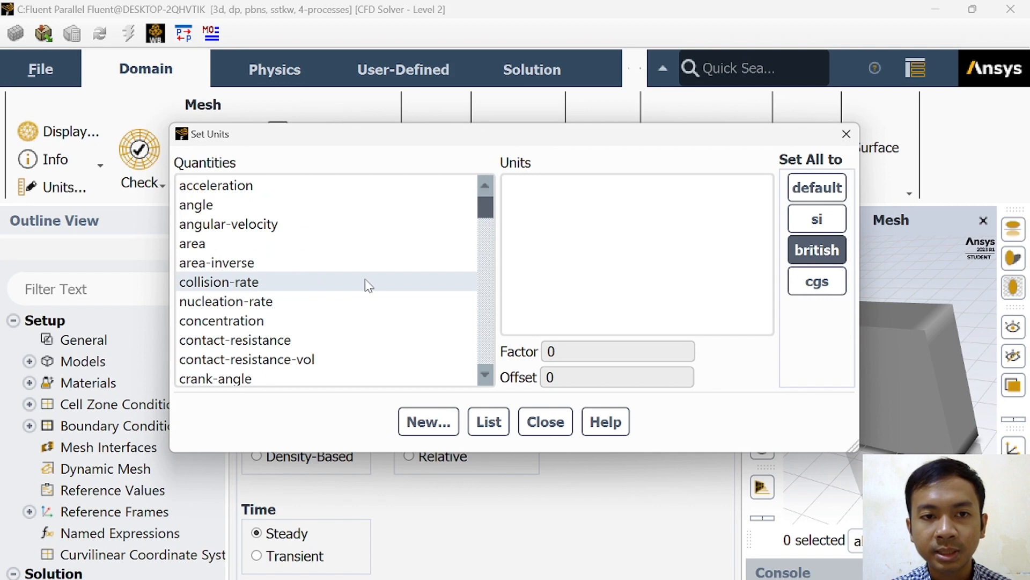
{"action": "scroll", "coordinate": [369, 285], "scroll_direction": "down", "scroll_amount": 6}
{"action": "scroll", "coordinate": [369, 285], "scroll_direction": "down", "scroll_amount": 12}
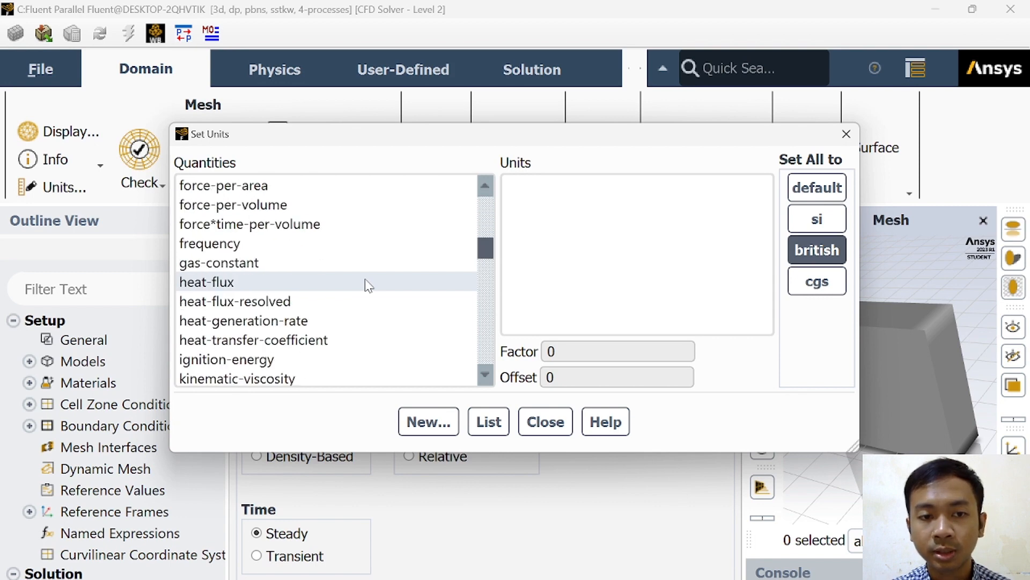
{"action": "scroll", "coordinate": [369, 285], "scroll_direction": "down", "scroll_amount": 18}
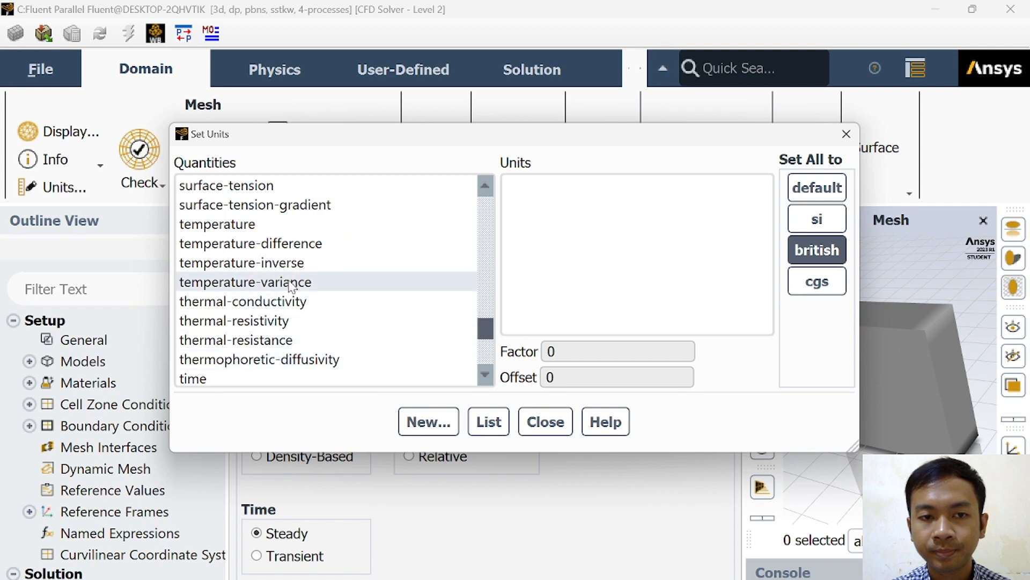
{"action": "left_click", "coordinate": [278, 223]}
{"action": "left_click", "coordinate": [574, 245]}
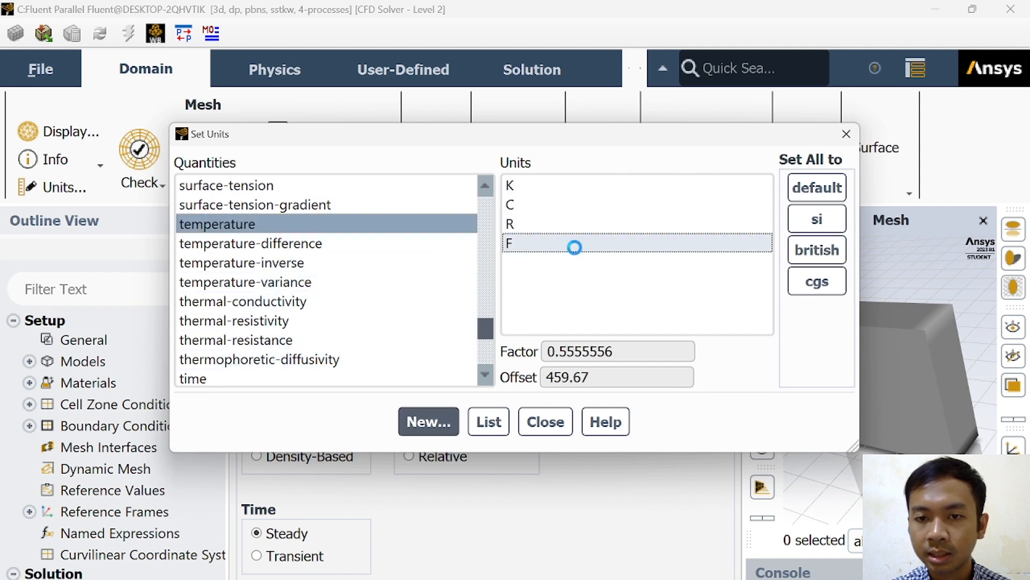
Step: Set the thermal-conductivity unit to BTU/(h ft F)
{"action": "scroll", "coordinate": [322, 269], "scroll_direction": "down", "scroll_amount": 5}
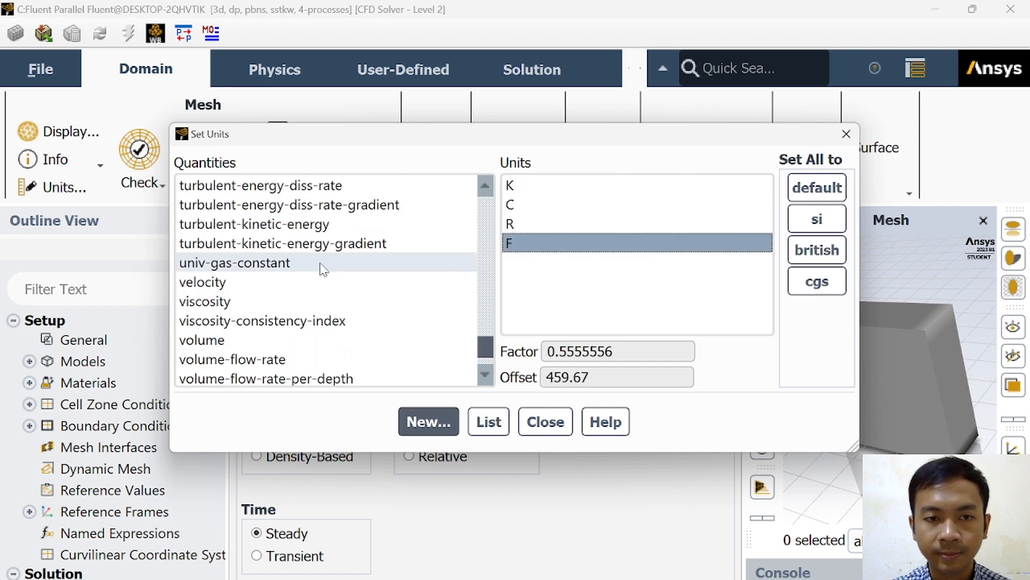
{"action": "scroll", "coordinate": [322, 266], "scroll_direction": "up", "scroll_amount": 2}
{"action": "scroll", "coordinate": [324, 285], "scroll_direction": "up", "scroll_amount": 1}
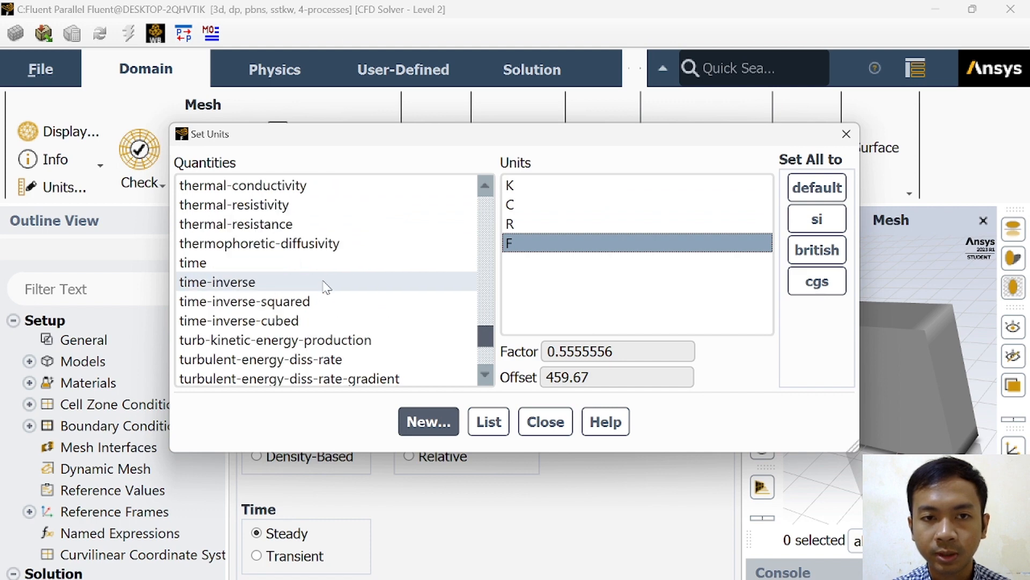
{"action": "left_click", "coordinate": [330, 187]}
{"action": "left_click", "coordinate": [554, 245]}
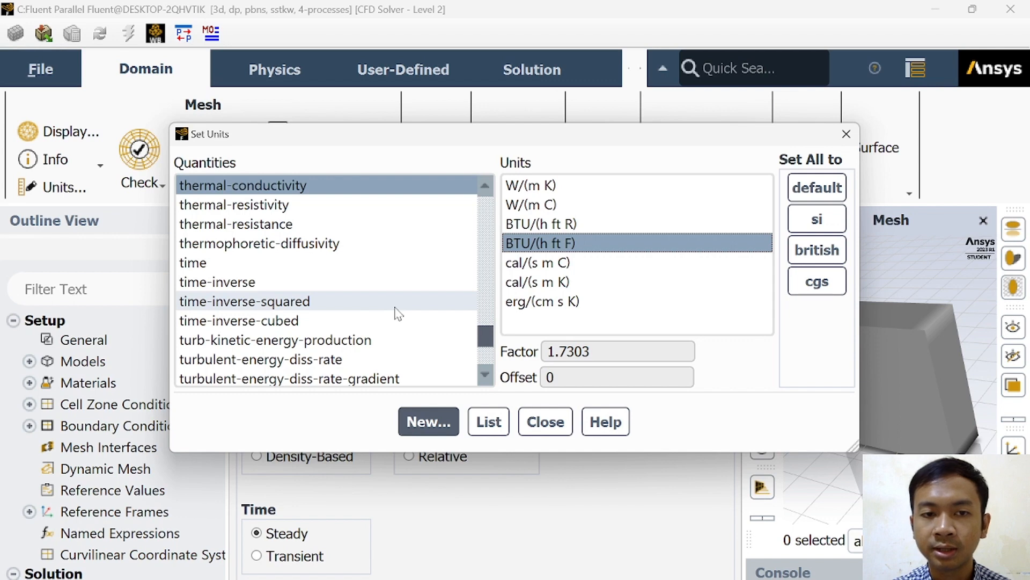
Step: Set the heat-transfer-coefficient unit to BTU/(h ft^2 F) and close the unit settings
{"action": "scroll", "coordinate": [402, 313], "scroll_direction": "up", "scroll_amount": 20}
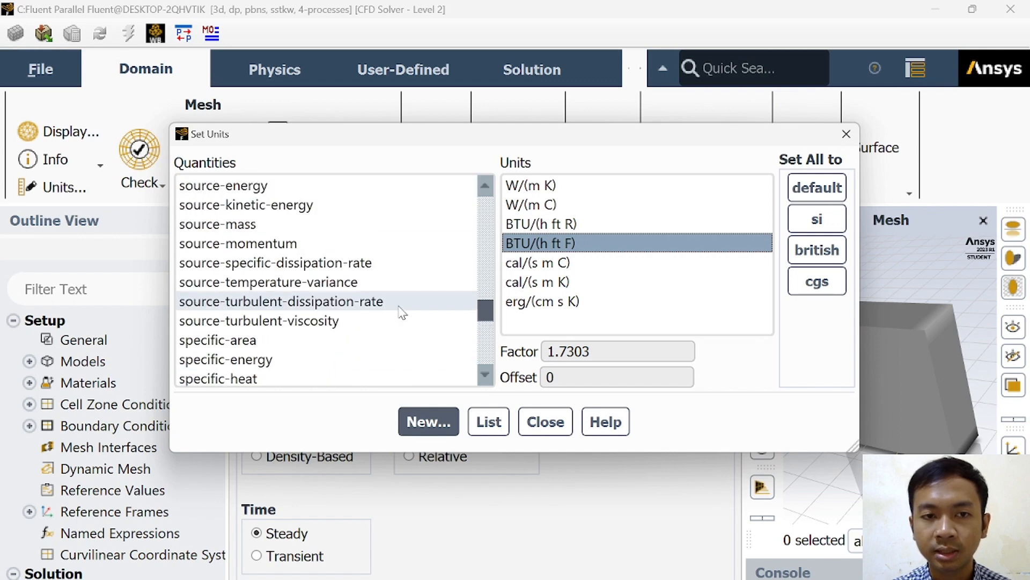
{"action": "scroll", "coordinate": [402, 313], "scroll_direction": "up", "scroll_amount": 20}
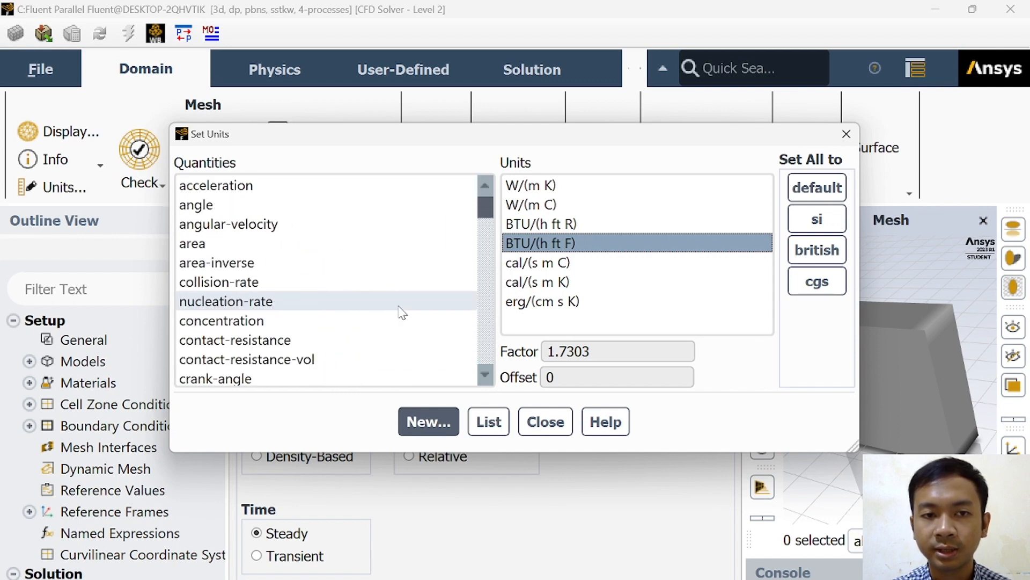
{"action": "scroll", "coordinate": [401, 313], "scroll_direction": "down", "scroll_amount": 10}
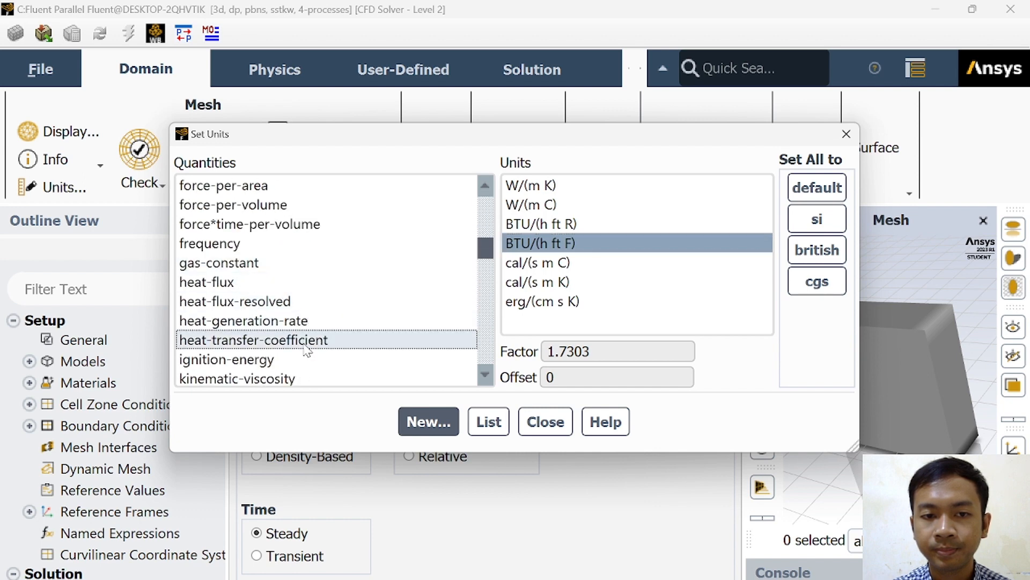
{"action": "left_click", "coordinate": [375, 340]}
{"action": "left_click", "coordinate": [590, 246]}
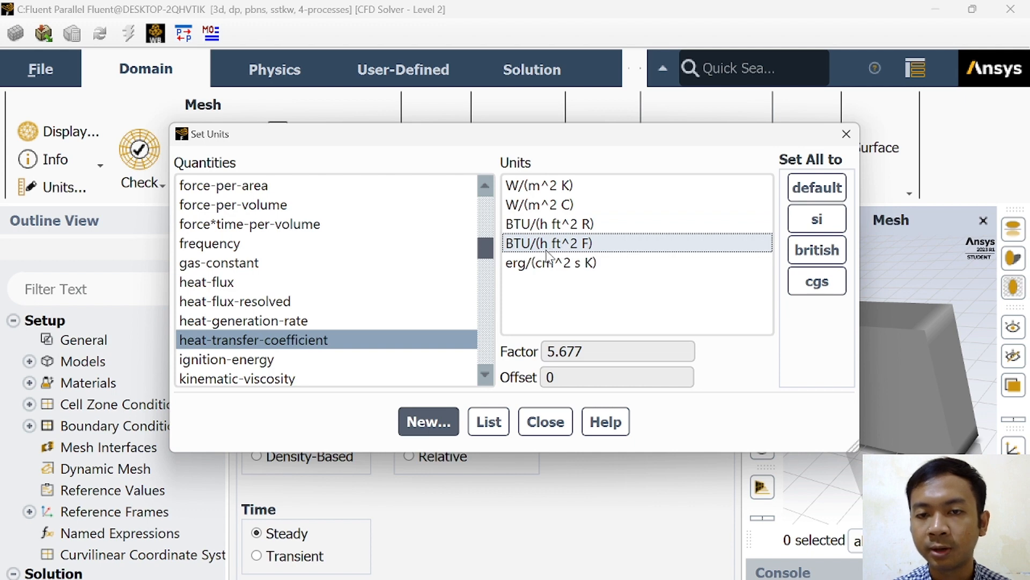
{"action": "left_click", "coordinate": [608, 251]}
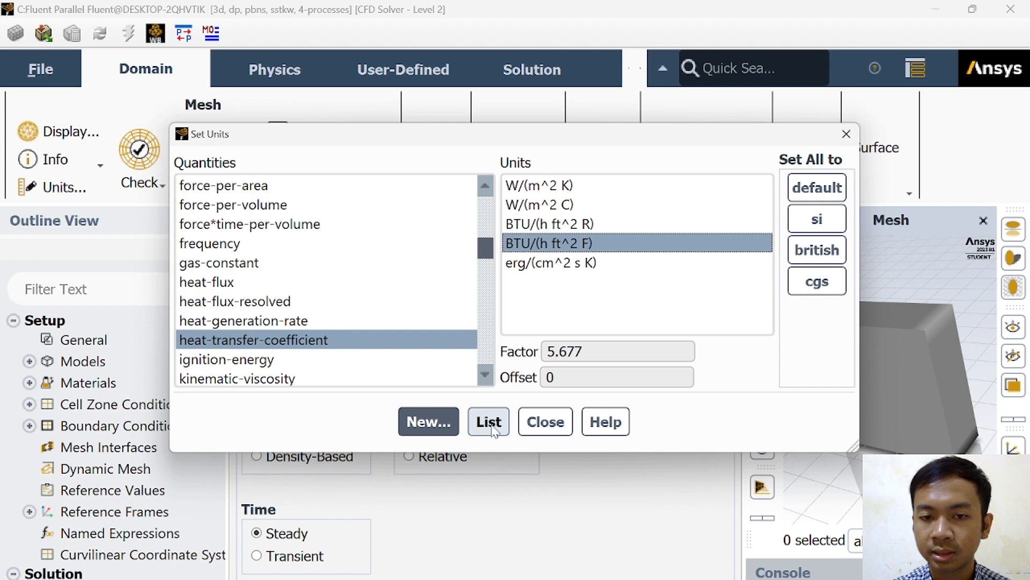
{"action": "left_click", "coordinate": [543, 428]}
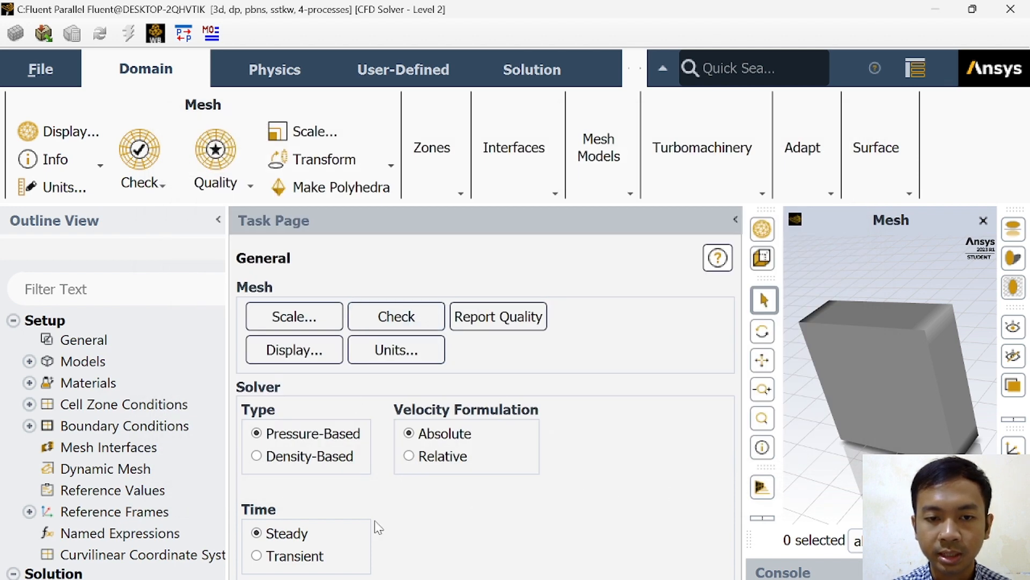
Step: Switch the solver to transient time and turn on the energy model
{"action": "left_click", "coordinate": [301, 556]}
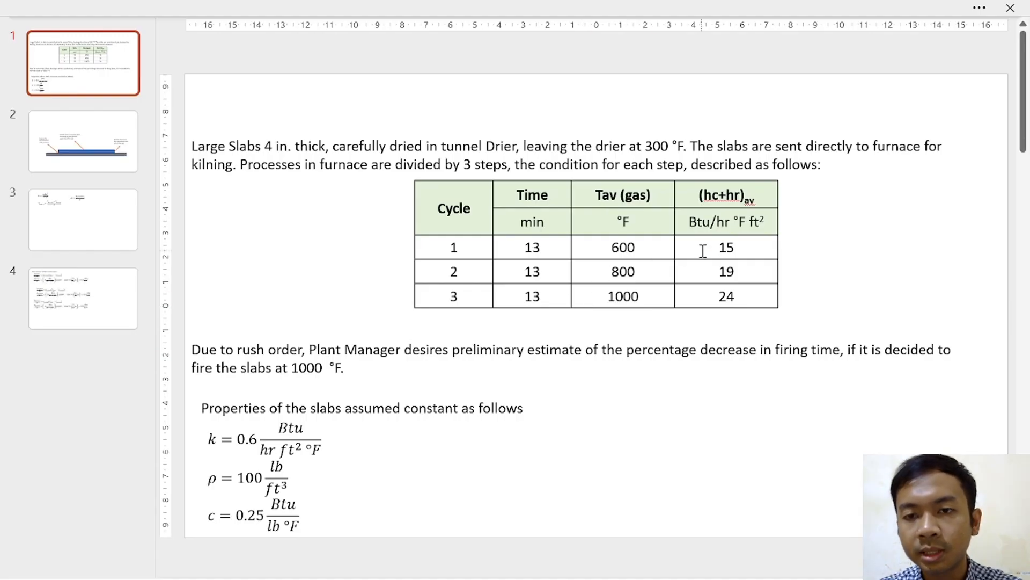
{"action": "scroll", "coordinate": [702, 250], "scroll_direction": "up", "scroll_amount": 3, "text": "ctrl"}
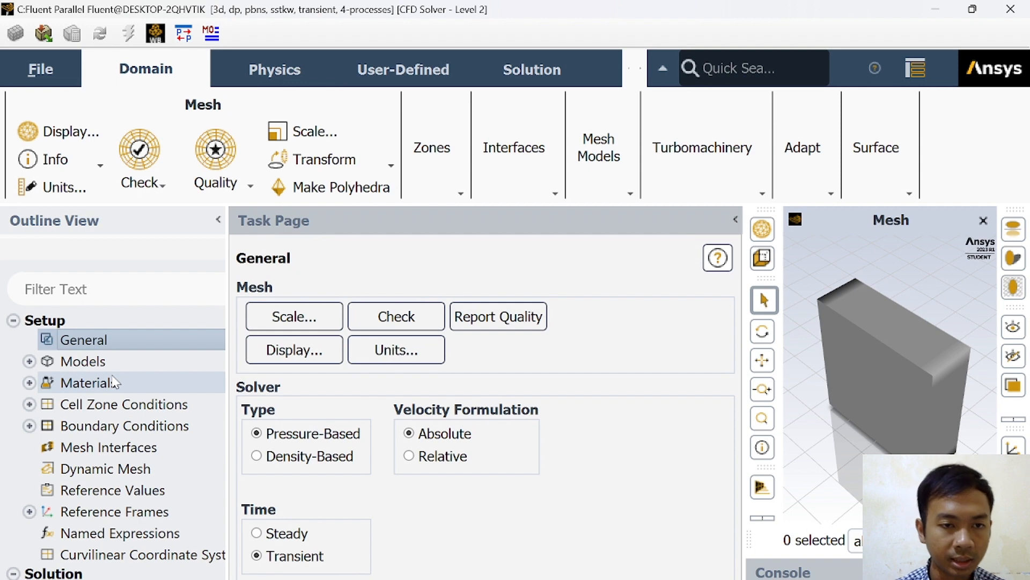
{"action": "left_click", "coordinate": [29, 362]}
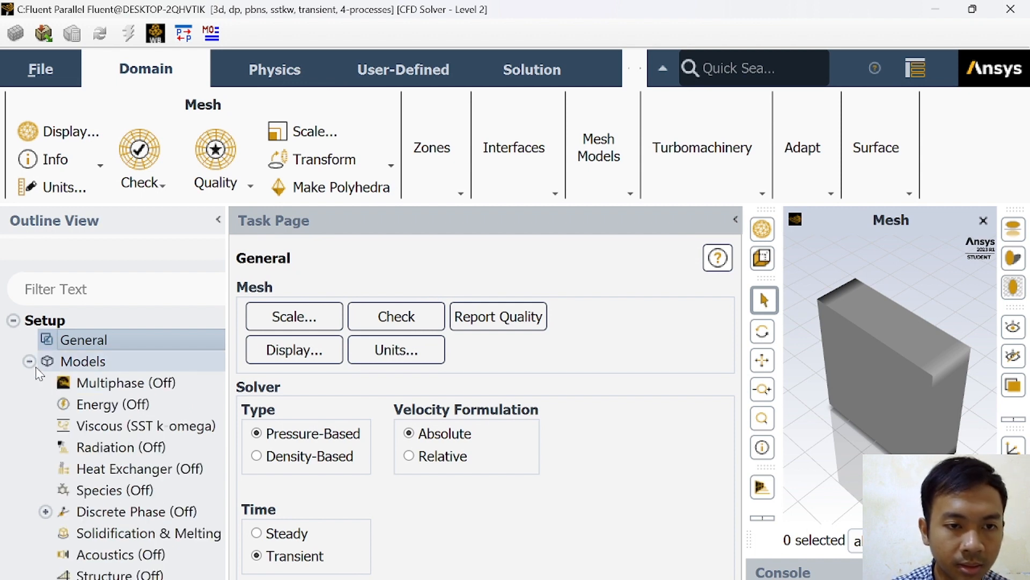
{"action": "right_click", "coordinate": [110, 403]}
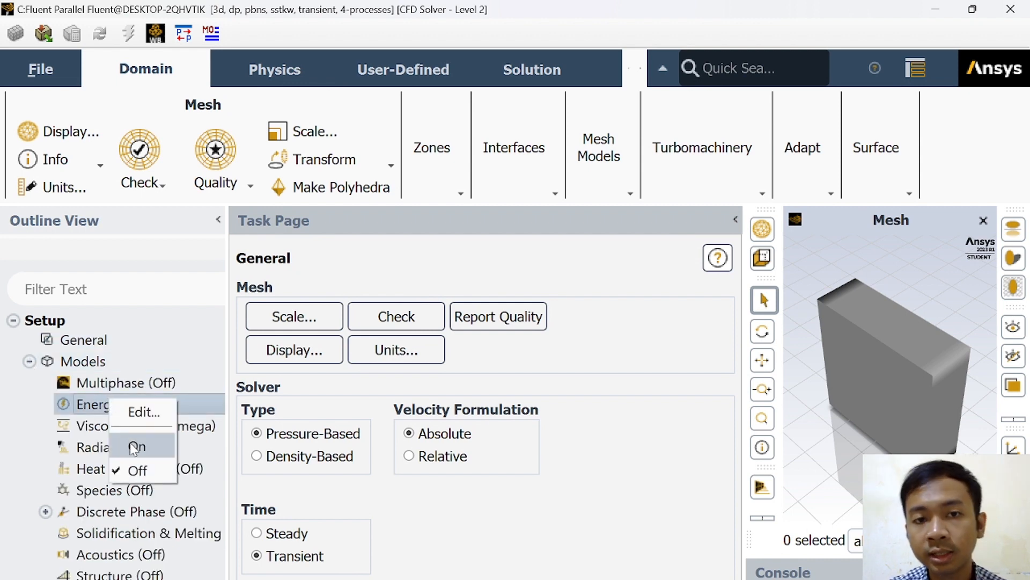
{"action": "left_click", "coordinate": [134, 446]}
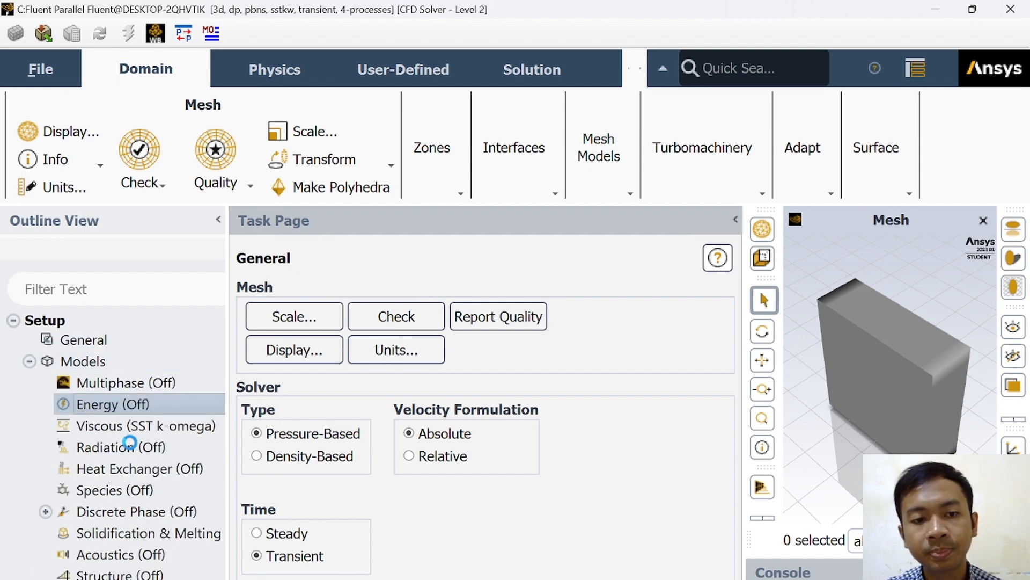
{"action": "left_click", "coordinate": [30, 361]}
Step: Edit the aluminum solid material, setting its density to 100 lbm/ft³ and its specific heat to 0.25 BTU/(lb R)
{"action": "left_click", "coordinate": [29, 383]}
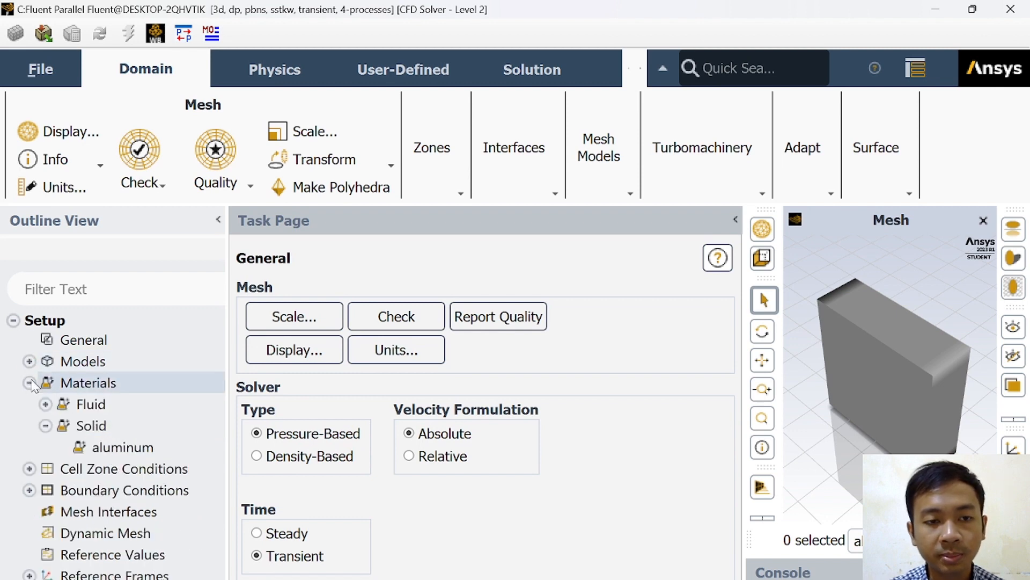
{"action": "left_click", "coordinate": [45, 426]}
{"action": "right_click", "coordinate": [135, 455]}
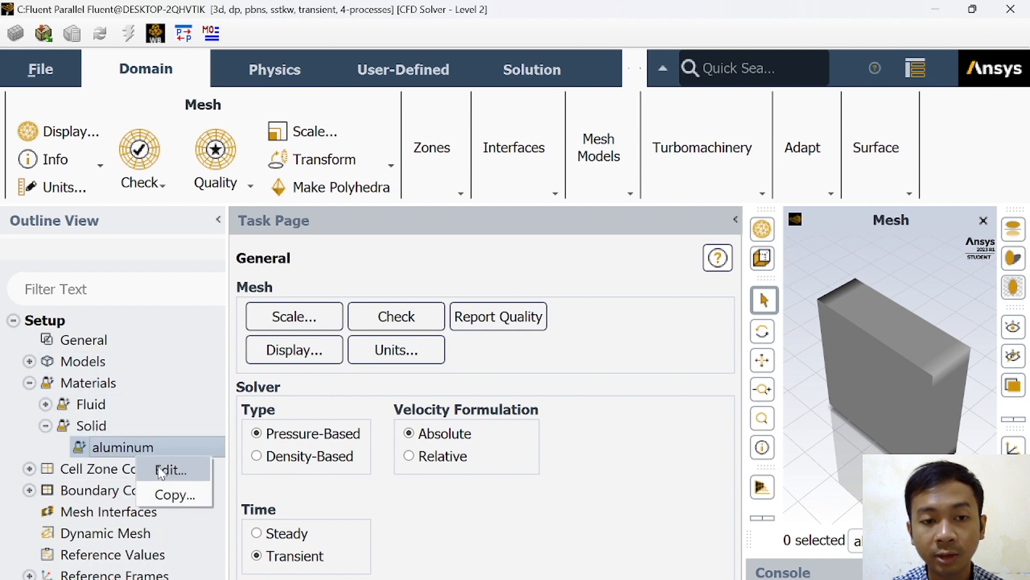
{"action": "left_click", "coordinate": [160, 471]}
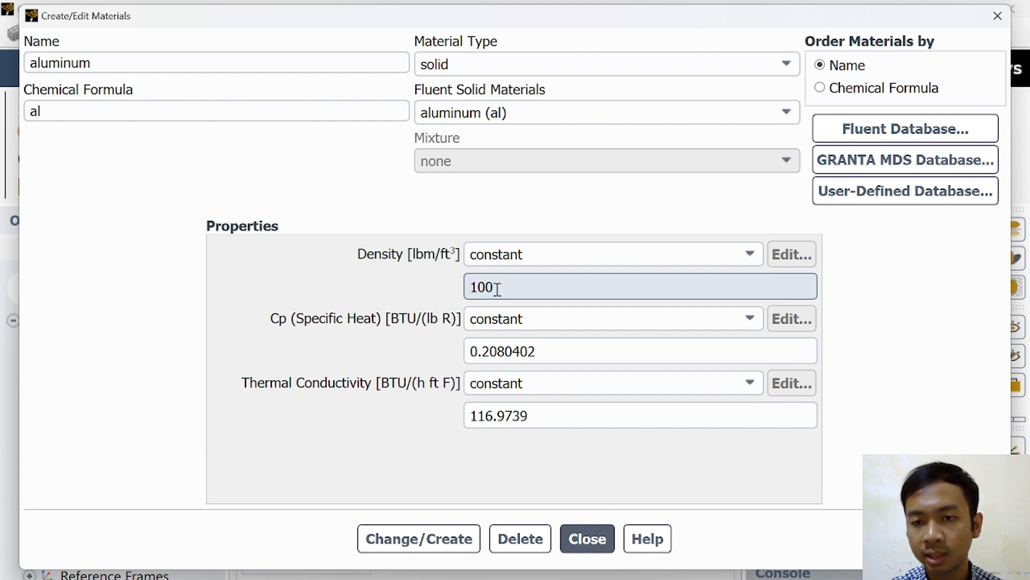
{"action": "left_click", "coordinate": [505, 319]}
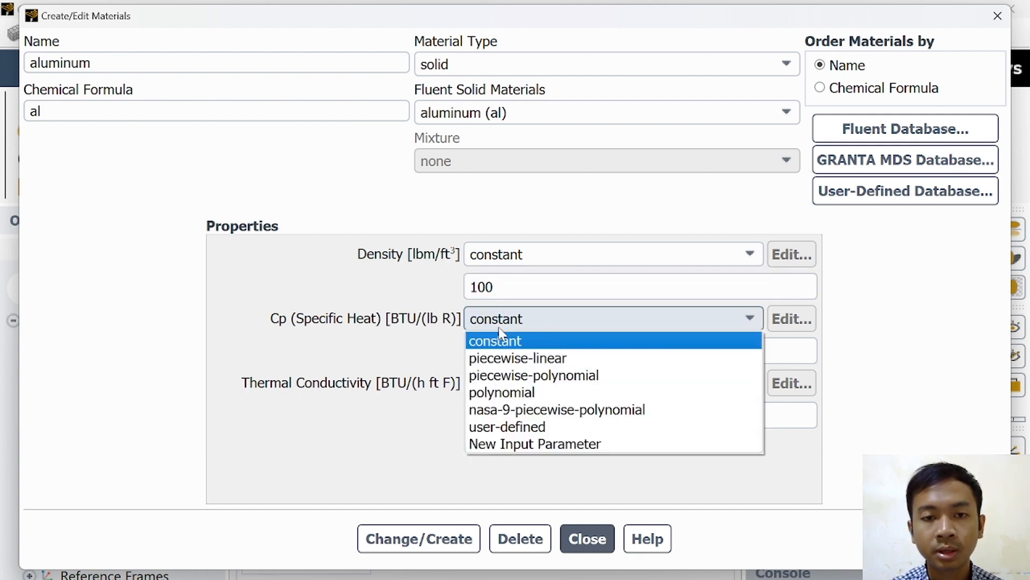
{"action": "left_click", "coordinate": [382, 325]}
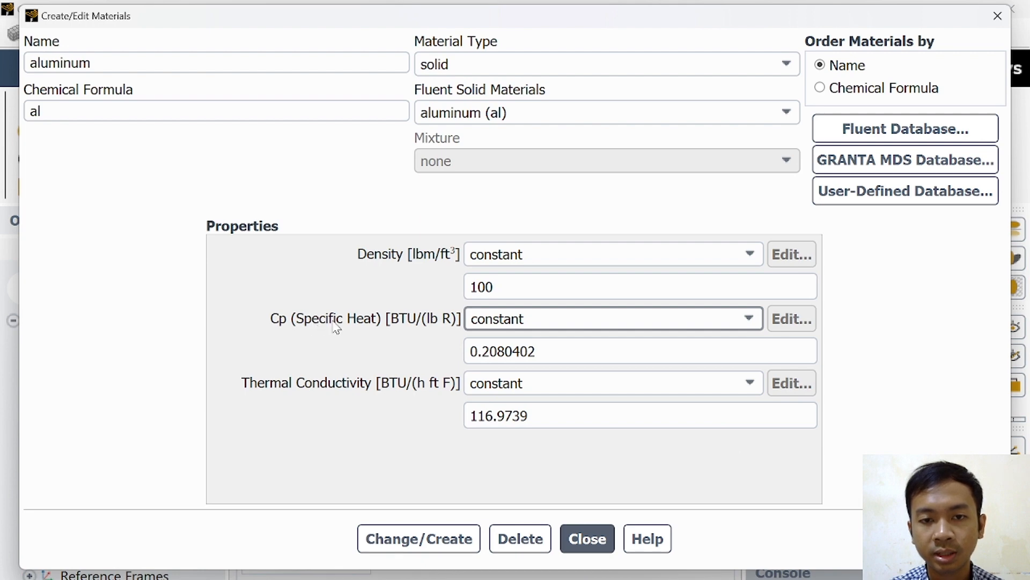
{"action": "double_click", "coordinate": [517, 351]}
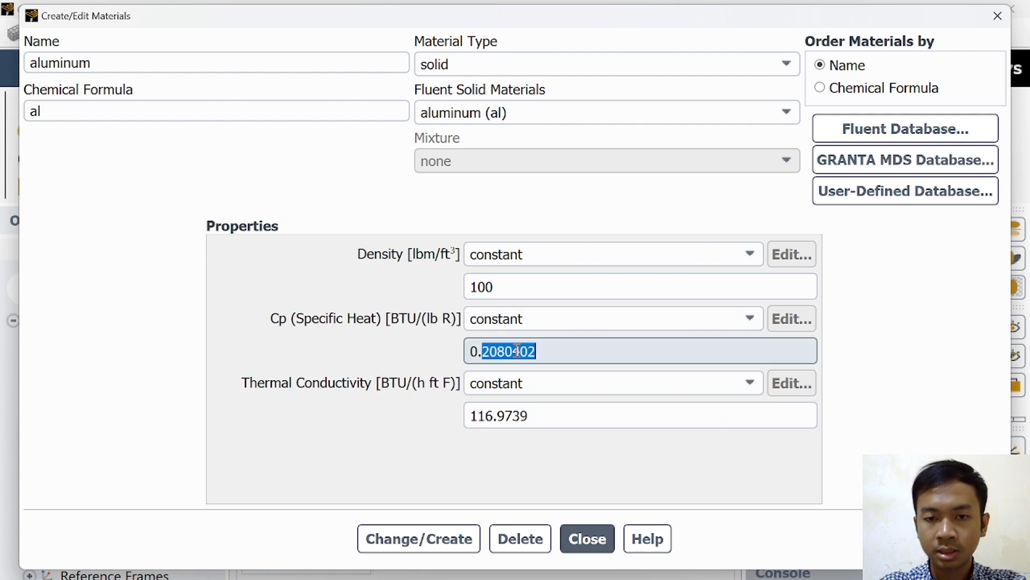
{"action": "key", "text": "BackSpace"}
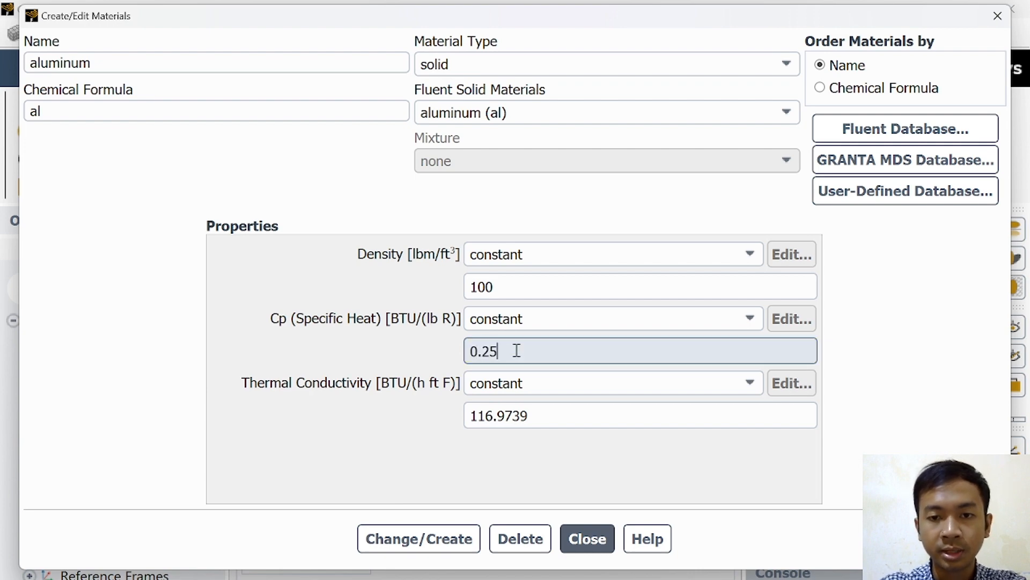
Step: Set the aluminum's thermal conductivity to 0.6 BTU/(h ft F), apply the material change and close the material editor
{"action": "triple_click", "coordinate": [578, 422]}
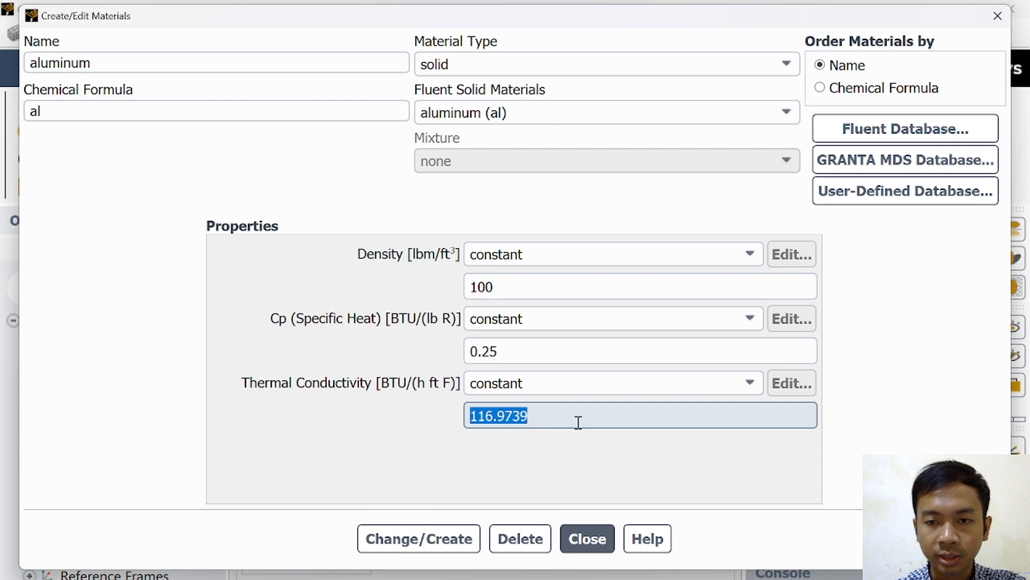
{"action": "triple_click", "coordinate": [626, 404]}
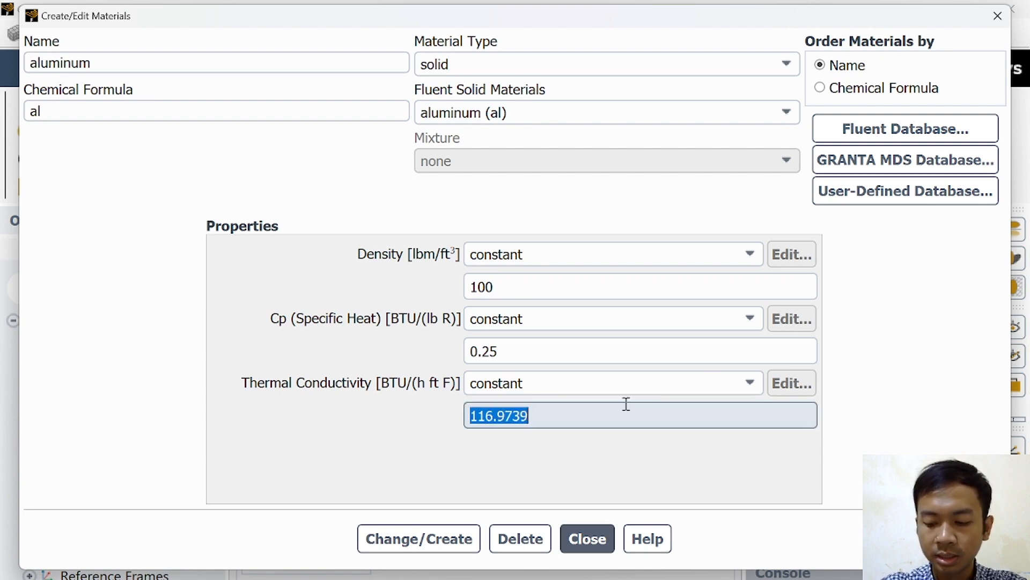
{"action": "type", "text": "0"}
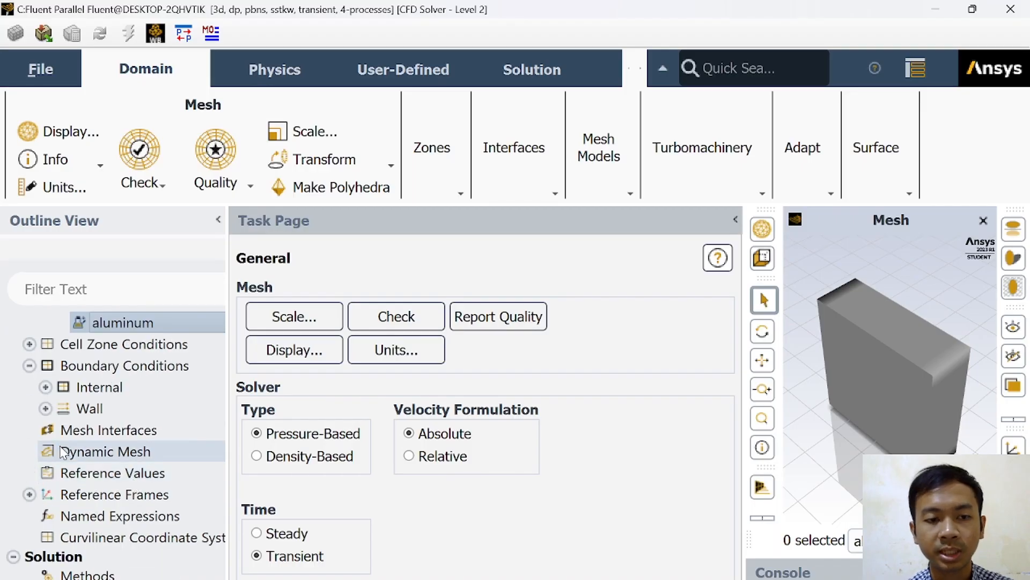
Step: Give the samping wall a heat-flux thermal condition of 0 BTU/(h ft²) and close its settings
{"action": "left_click", "coordinate": [45, 408]}
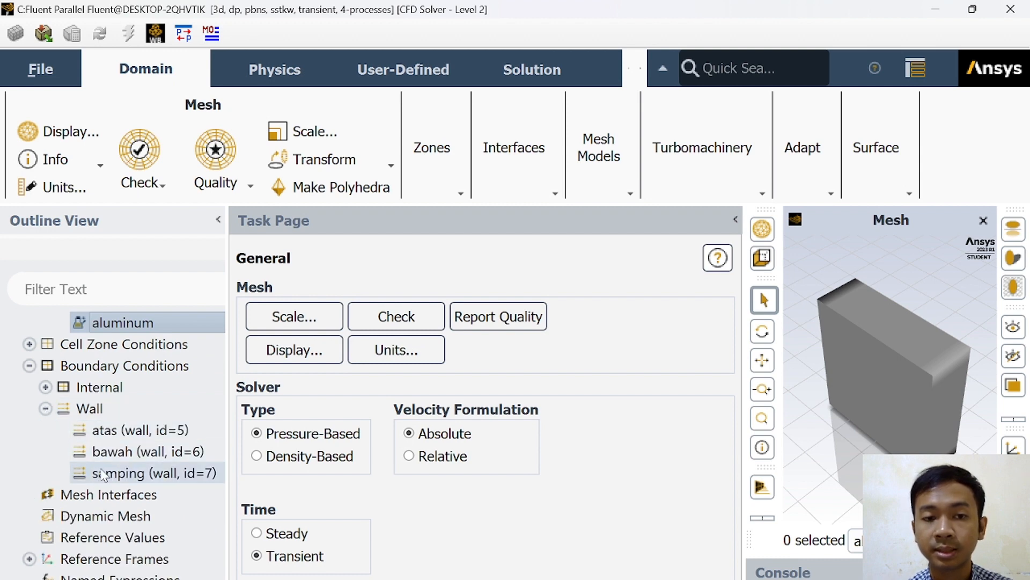
{"action": "left_click", "coordinate": [114, 432]}
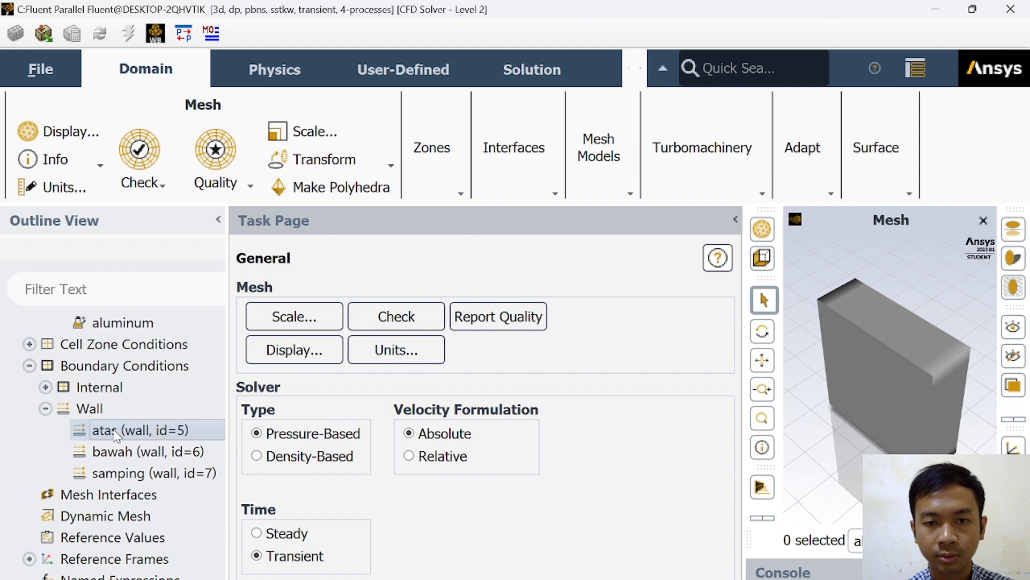
{"action": "right_click", "coordinate": [114, 433]}
{"action": "left_click", "coordinate": [113, 452]}
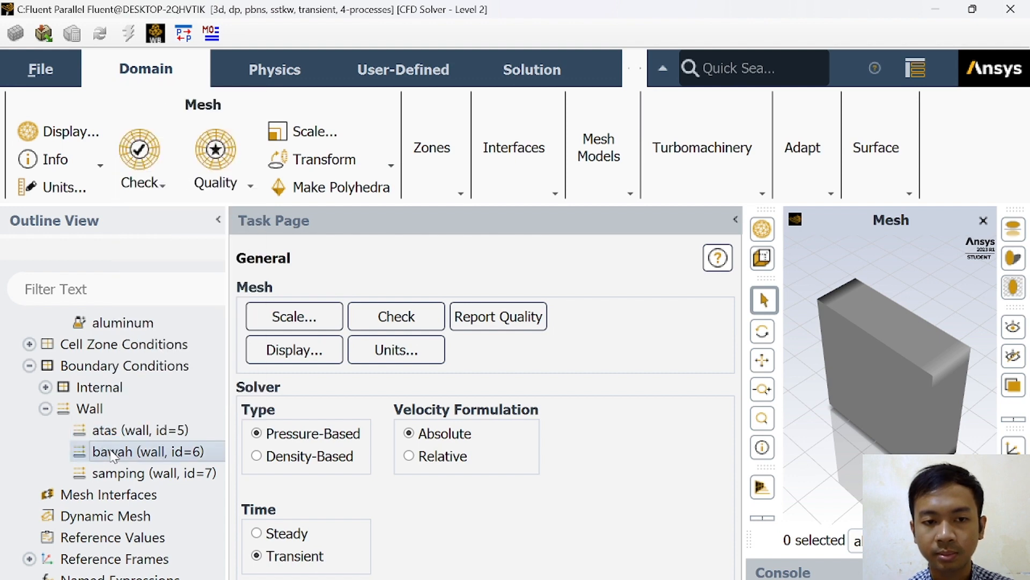
{"action": "right_click", "coordinate": [105, 475]}
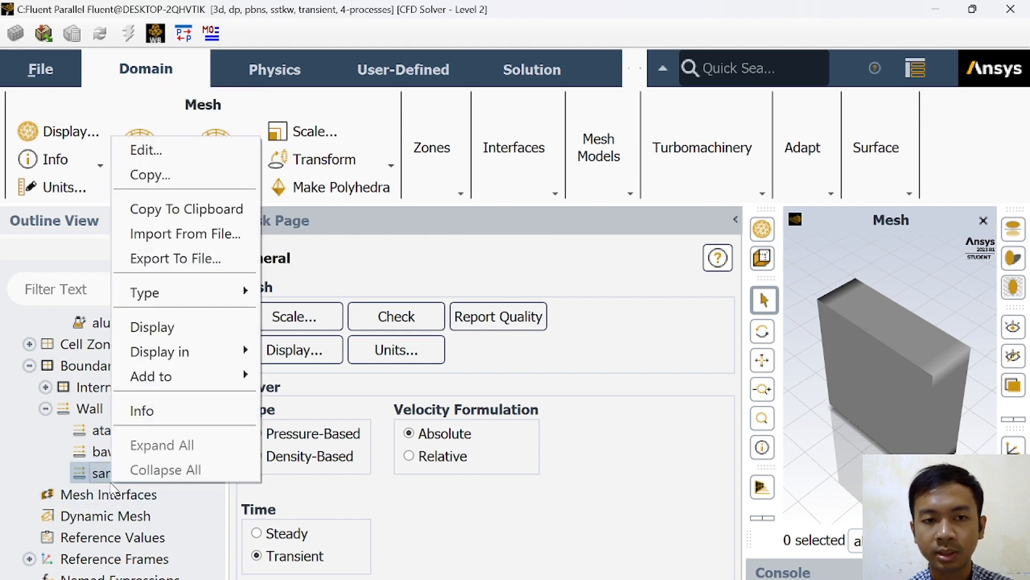
{"action": "left_click", "coordinate": [188, 150]}
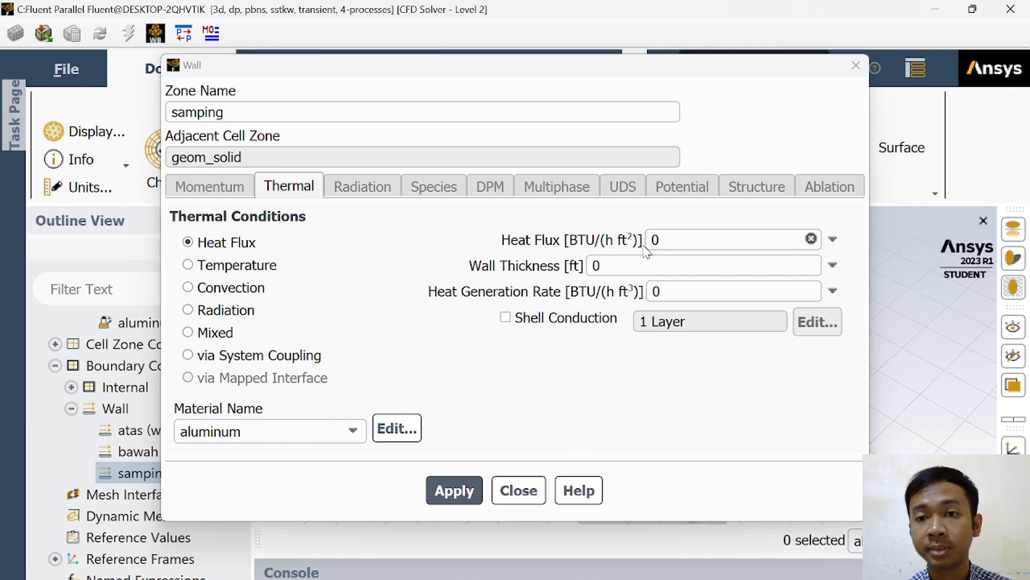
{"action": "left_click", "coordinate": [674, 240]}
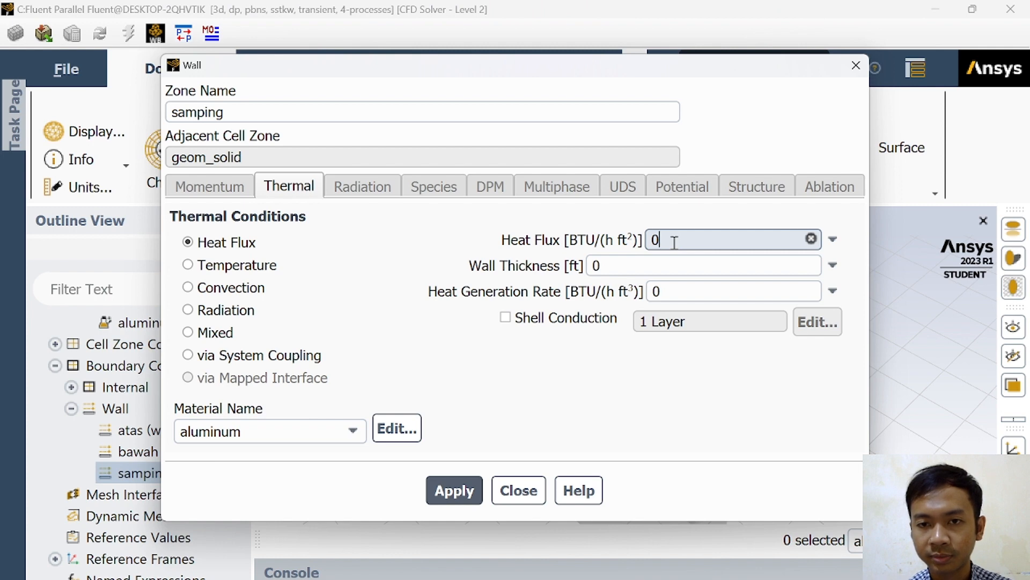
{"action": "left_click", "coordinate": [518, 490]}
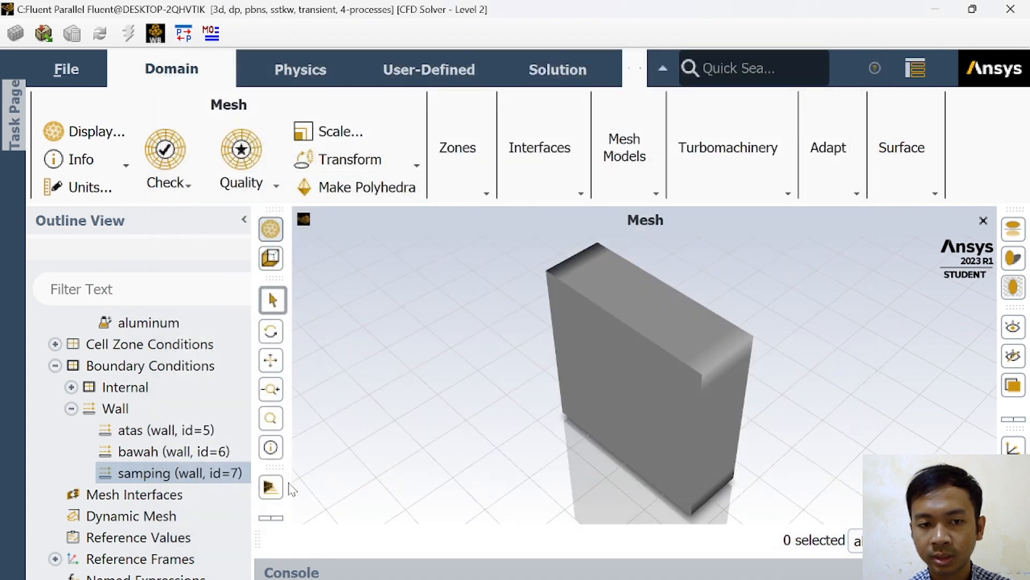
Step: Apply a heat-flux thermal condition of 0 BTU/(h ft²) to the bawah wall and close its settings
{"action": "right_click", "coordinate": [212, 457]}
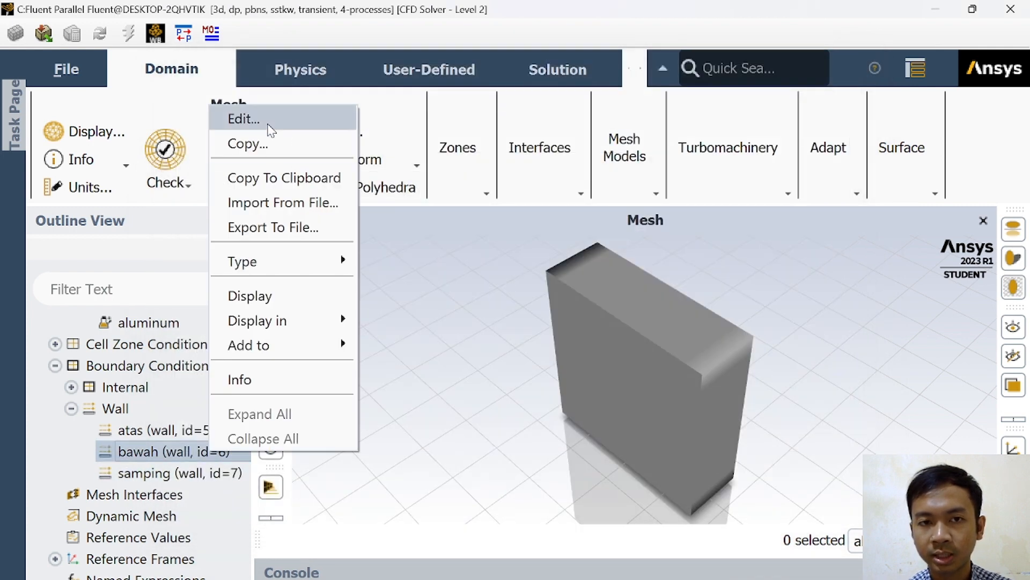
{"action": "left_click", "coordinate": [273, 131]}
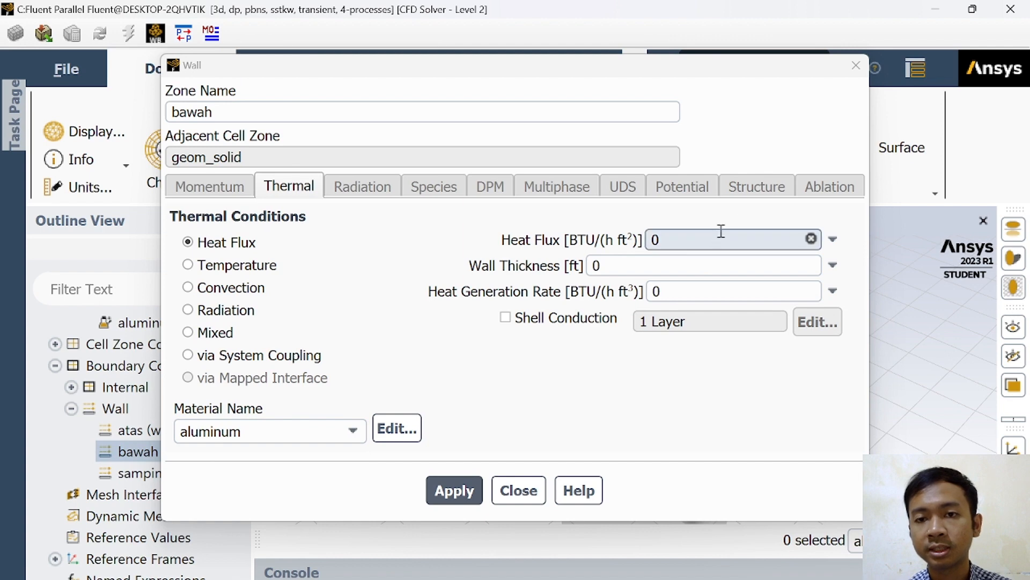
{"action": "left_click", "coordinate": [461, 491]}
{"action": "left_click", "coordinate": [517, 490]}
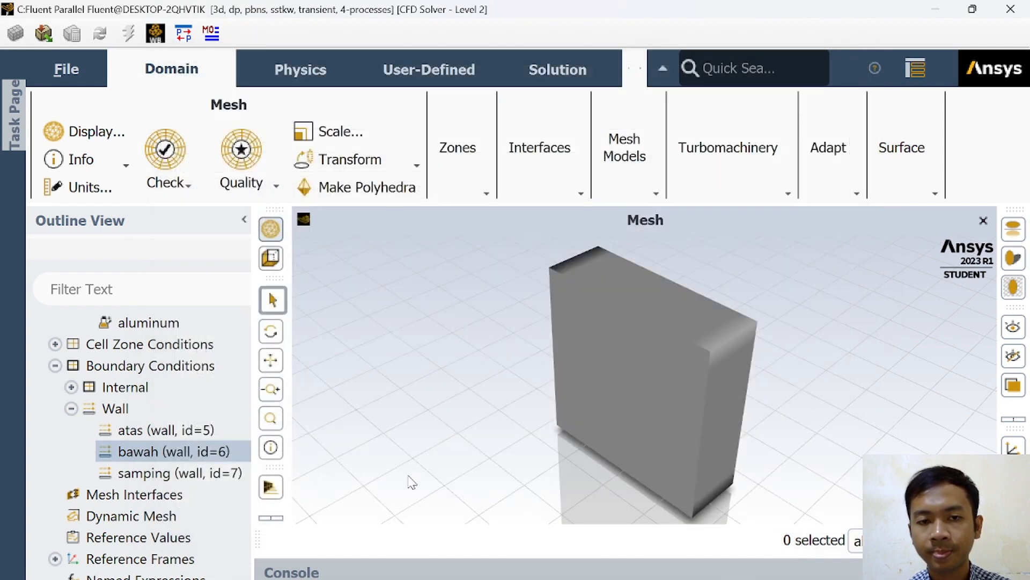
Step: Apply a convection condition to the atas wall with a heat transfer coefficient of 15 BTU/(h ft² F) and a free stream temperature of 600 F
{"action": "left_click", "coordinate": [185, 430]}
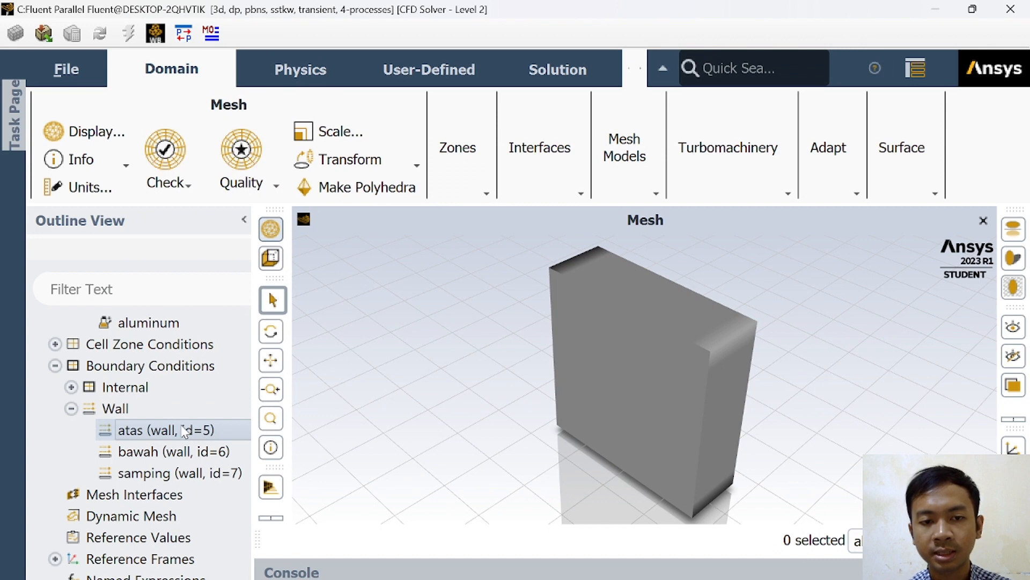
{"action": "right_click", "coordinate": [184, 430]}
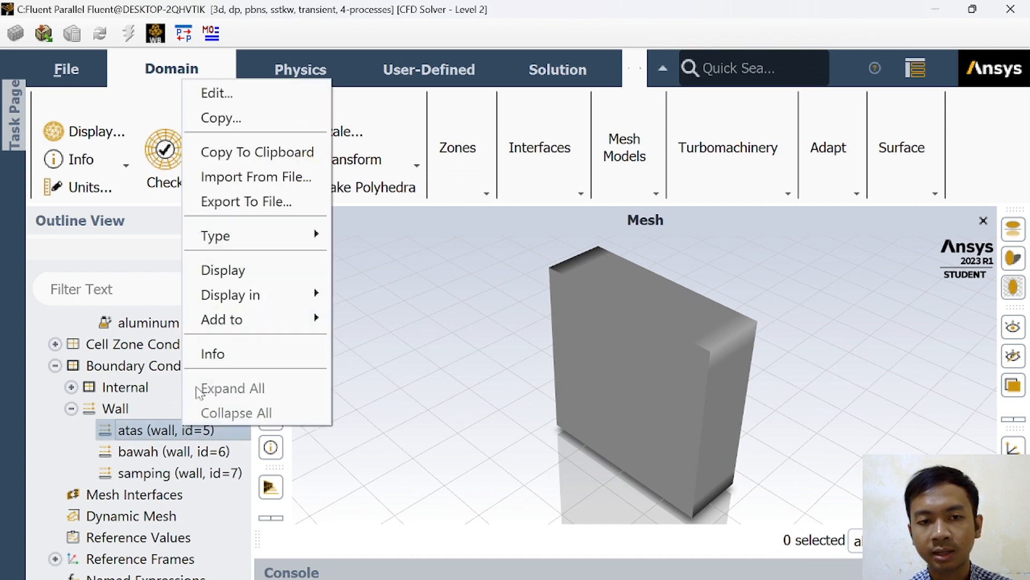
{"action": "left_click", "coordinate": [244, 91]}
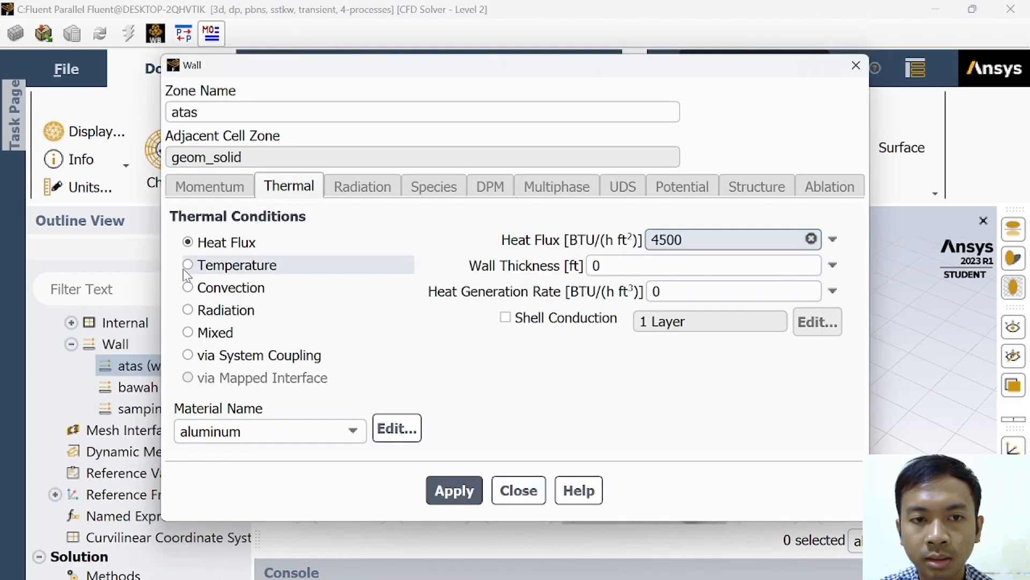
{"action": "left_click", "coordinate": [189, 288]}
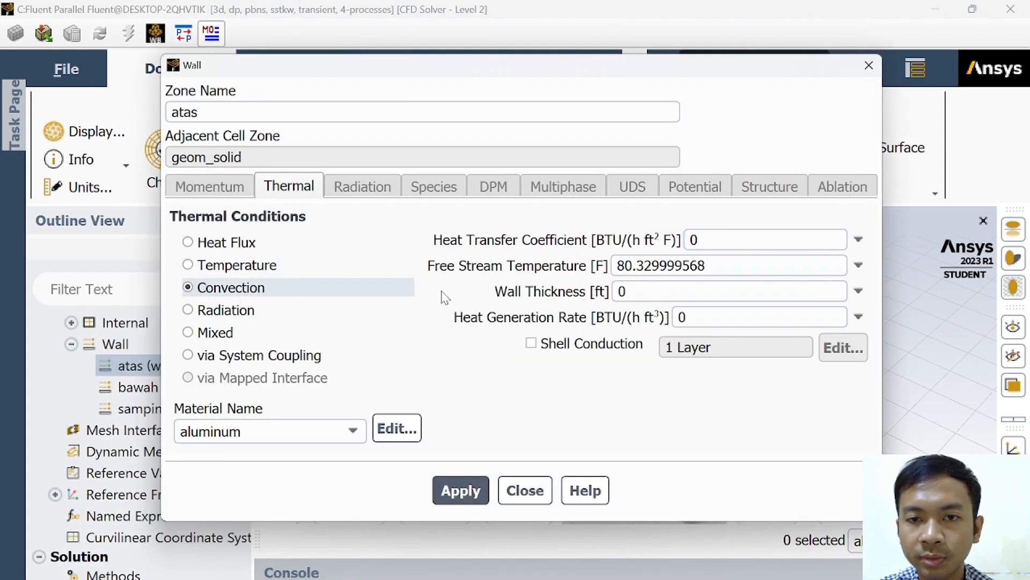
{"action": "left_click", "coordinate": [698, 239]}
{"action": "left_click_drag", "start_coordinate": [698, 240], "coordinate": [679, 242]}
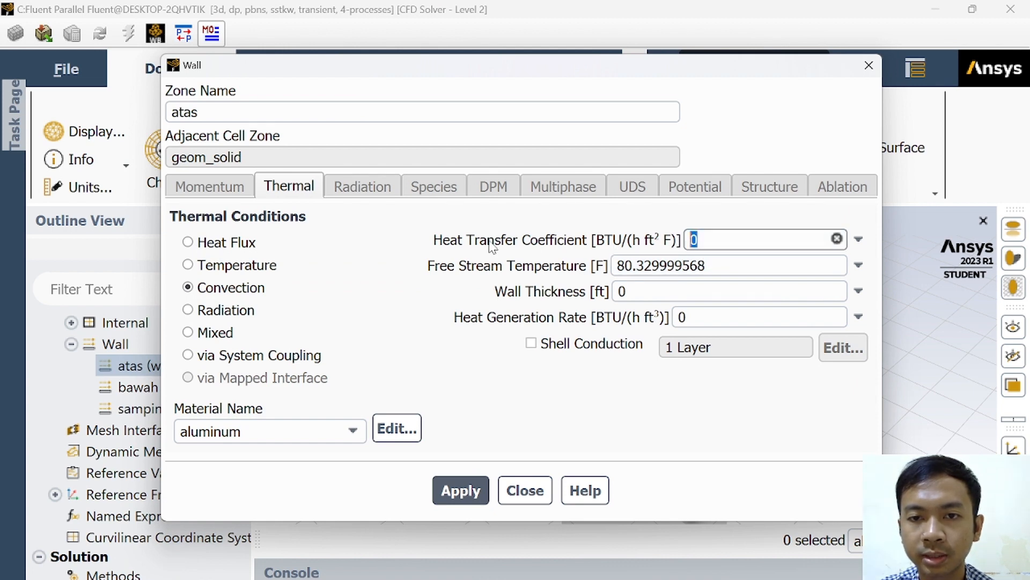
{"action": "type", "text": "15"}
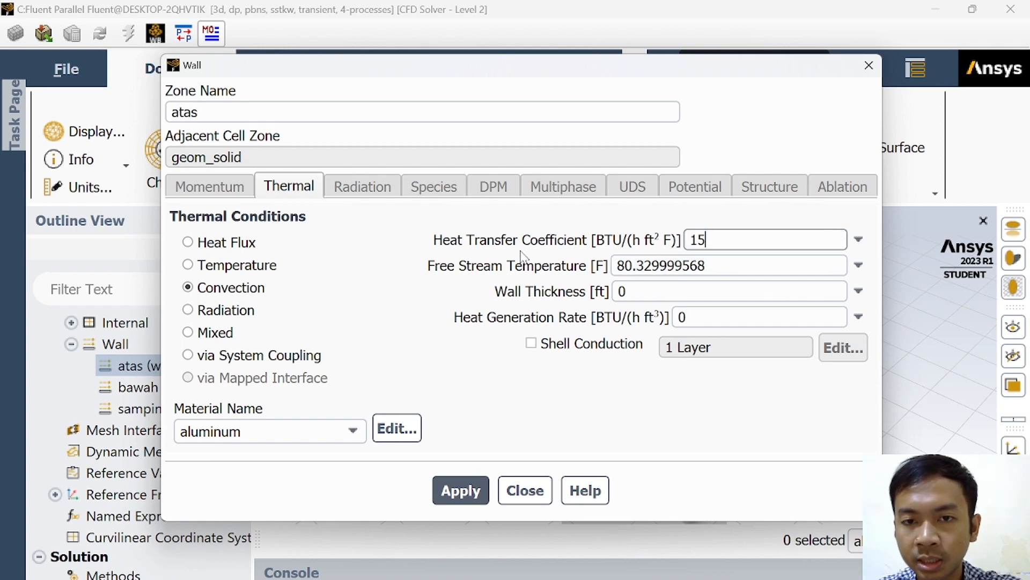
{"action": "triple_click", "coordinate": [639, 271]}
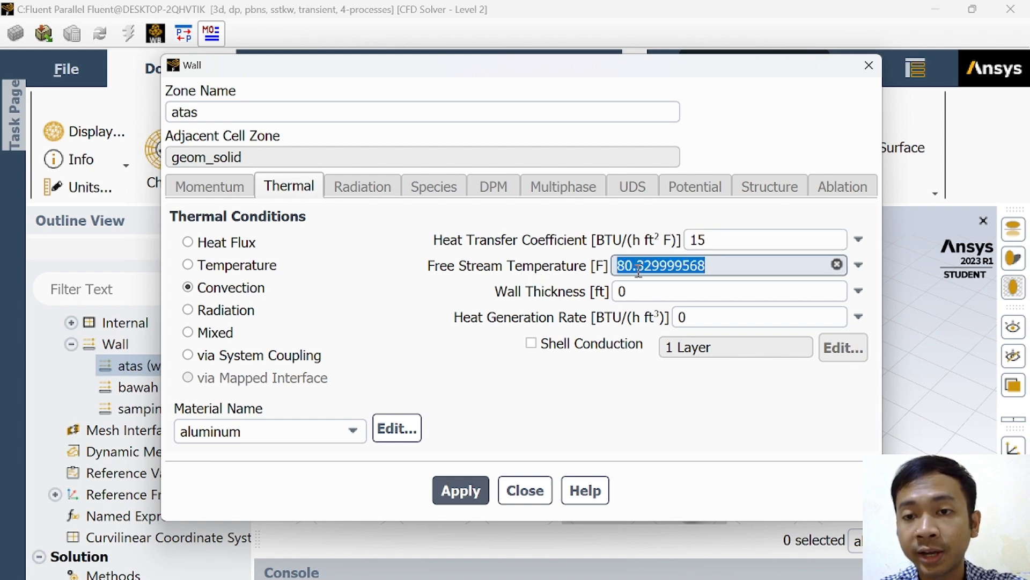
{"action": "key", "text": "BackSpace"}
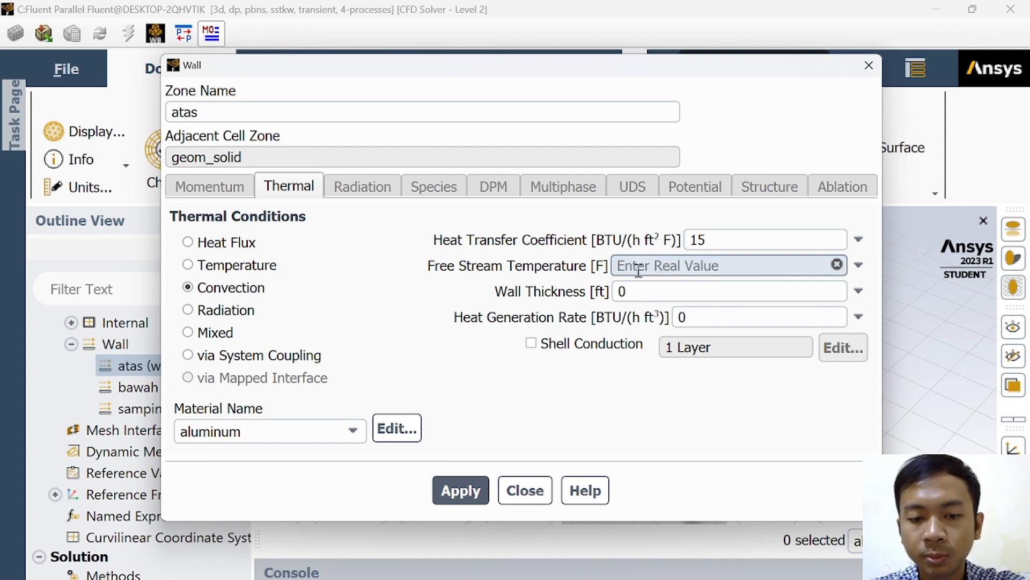
{"action": "type", "text": "600"}
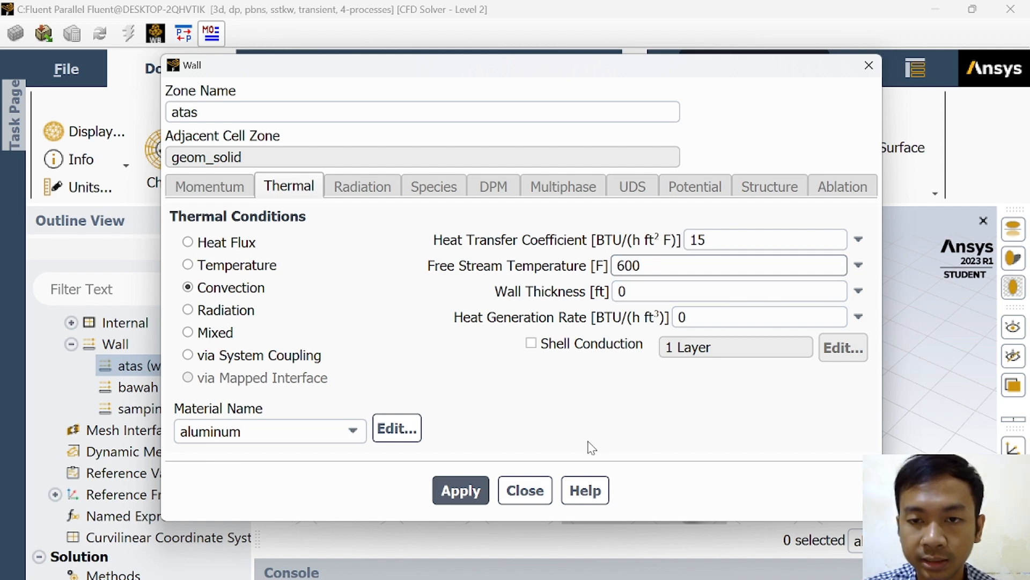
{"action": "left_click", "coordinate": [462, 500]}
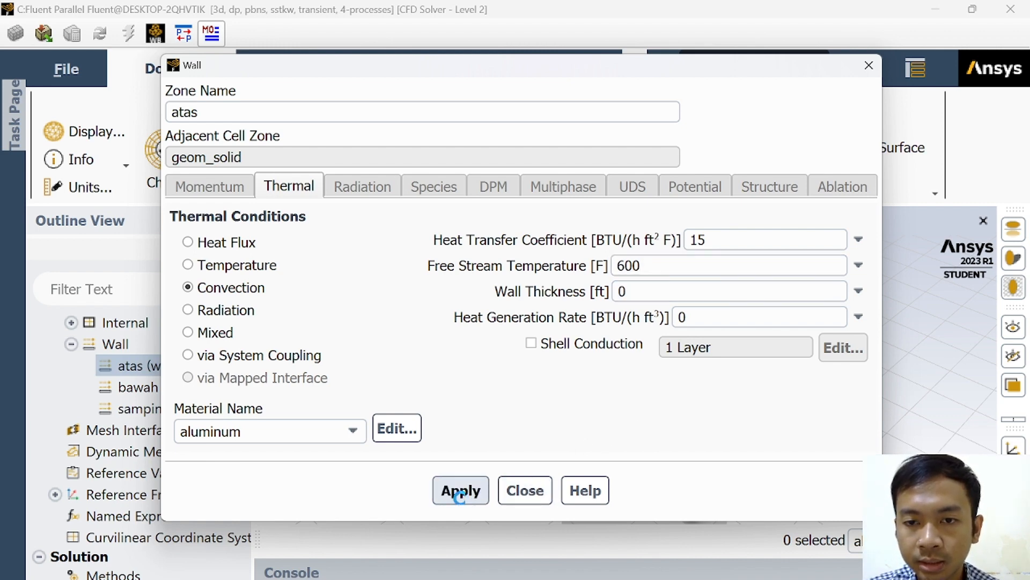
Step: Close the atas wall settings and switch the solution initialization method to Standard Initialization
{"action": "left_click", "coordinate": [535, 490]}
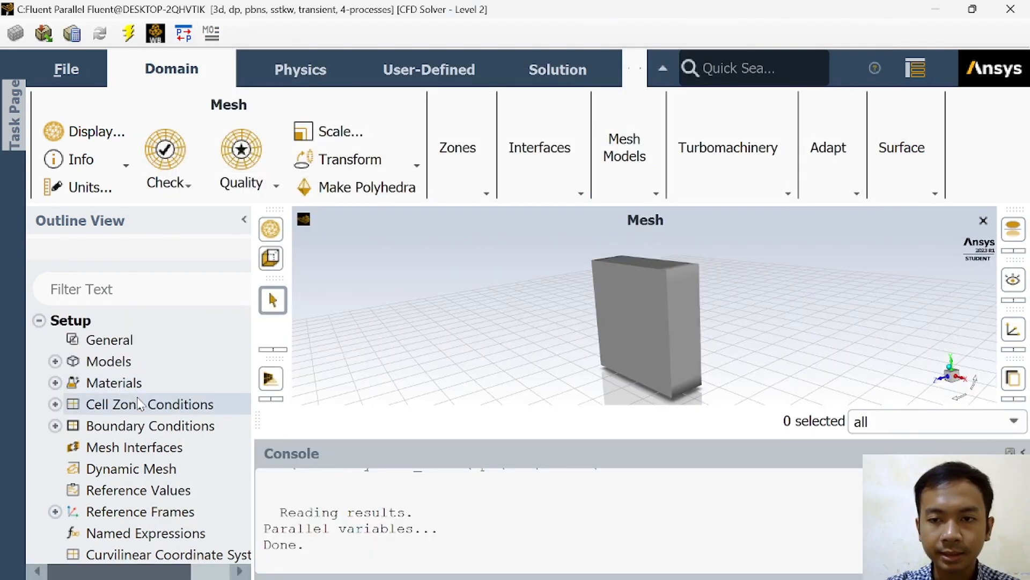
{"action": "scroll", "coordinate": [138, 404], "scroll_direction": "down", "scroll_amount": 2}
{"action": "scroll", "coordinate": [138, 403], "scroll_direction": "down", "scroll_amount": 3}
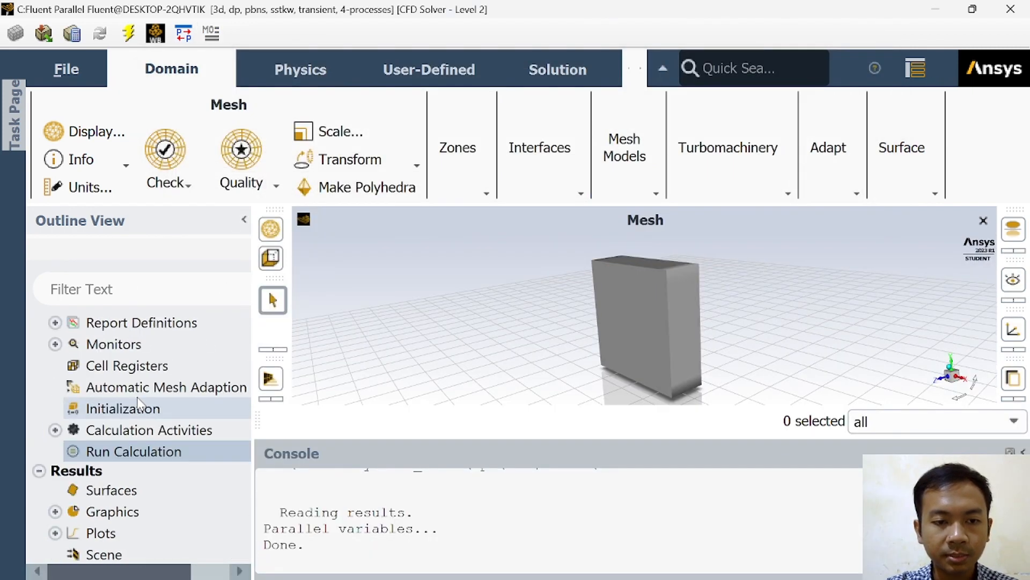
{"action": "double_click", "coordinate": [138, 404]}
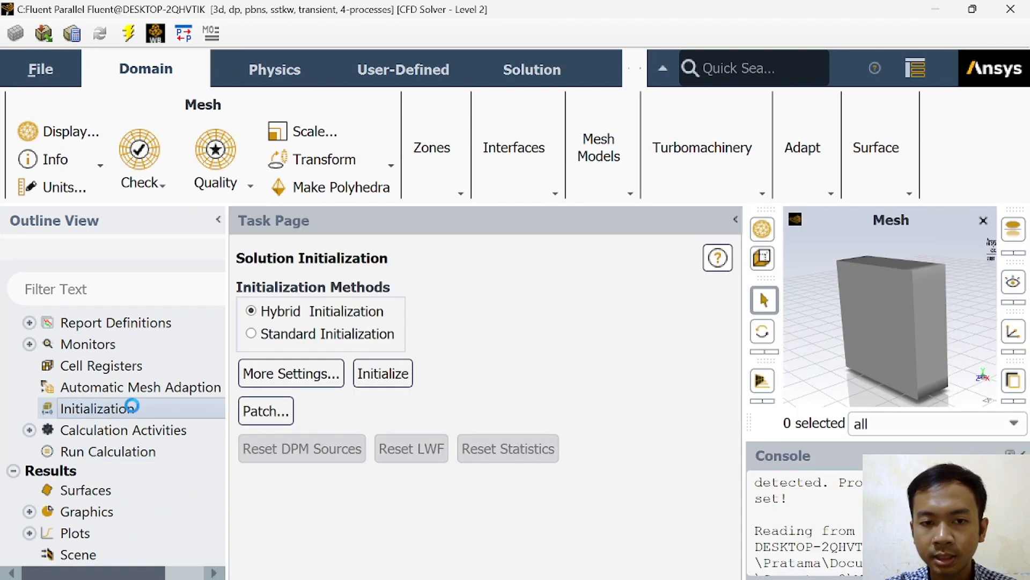
{"action": "left_click", "coordinate": [281, 334]}
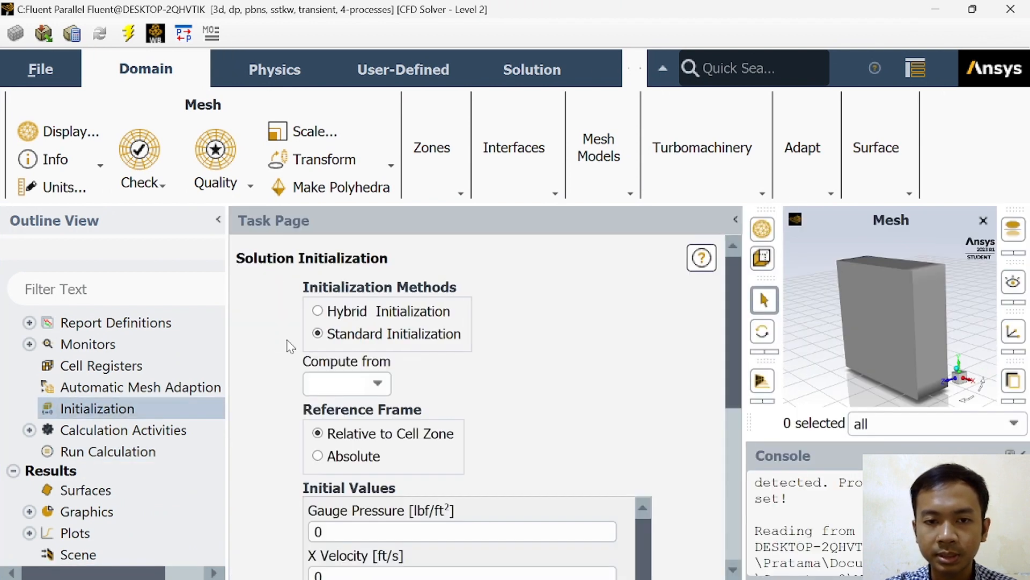
Step: Set the initial temperature to 300 F and initialize the solution, discarding the current unsaved data
{"action": "scroll", "coordinate": [516, 376], "scroll_direction": "down", "scroll_amount": 3}
{"action": "scroll", "coordinate": [710, 364], "scroll_direction": "down", "scroll_amount": 3}
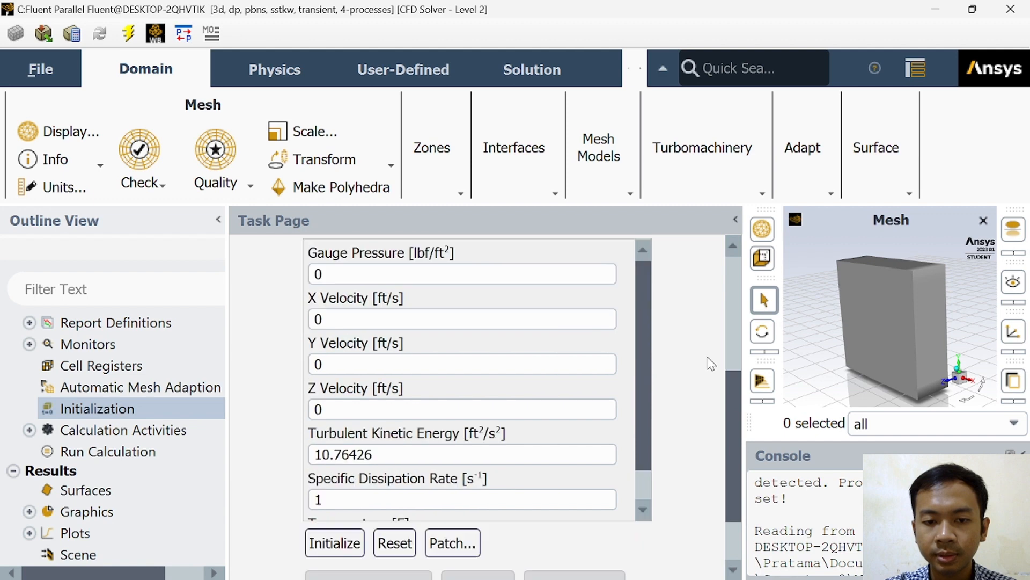
{"action": "scroll", "coordinate": [720, 384], "scroll_direction": "down", "scroll_amount": 3}
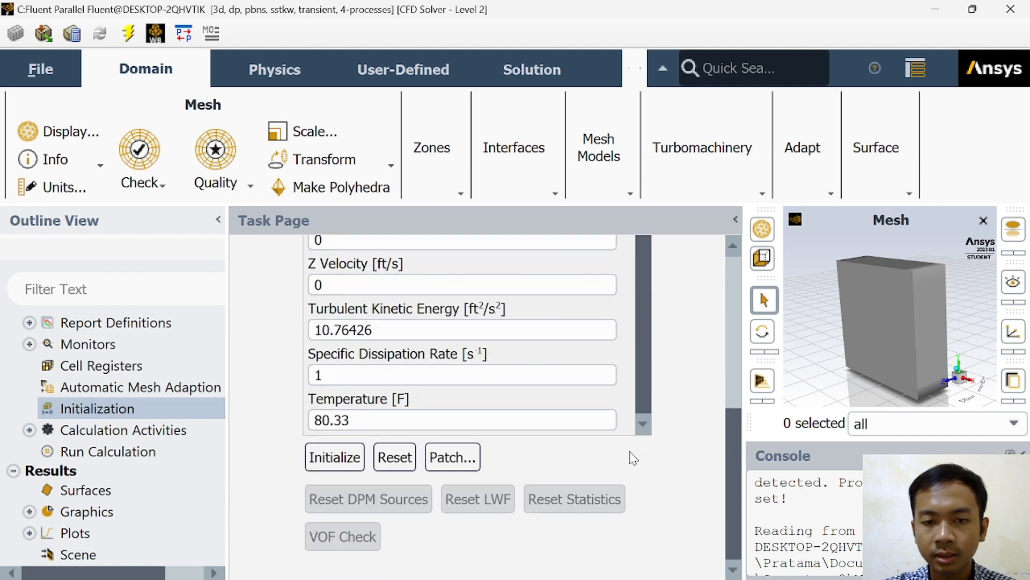
{"action": "scroll", "coordinate": [714, 477], "scroll_direction": "up", "scroll_amount": 6}
{"action": "scroll", "coordinate": [714, 477], "scroll_direction": "down", "scroll_amount": 4}
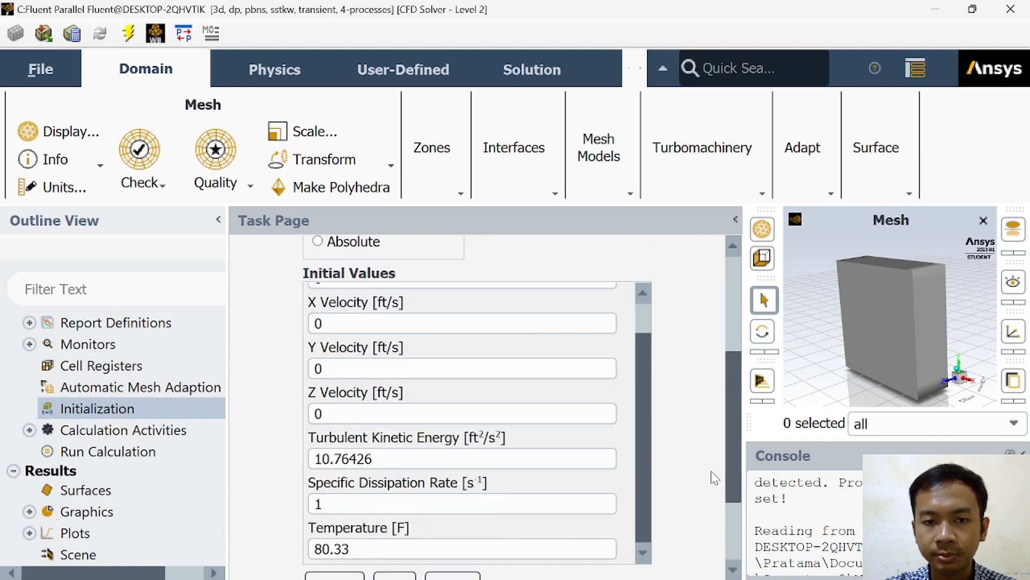
{"action": "scroll", "coordinate": [710, 471], "scroll_direction": "down", "scroll_amount": 2}
{"action": "double_click", "coordinate": [487, 491]}
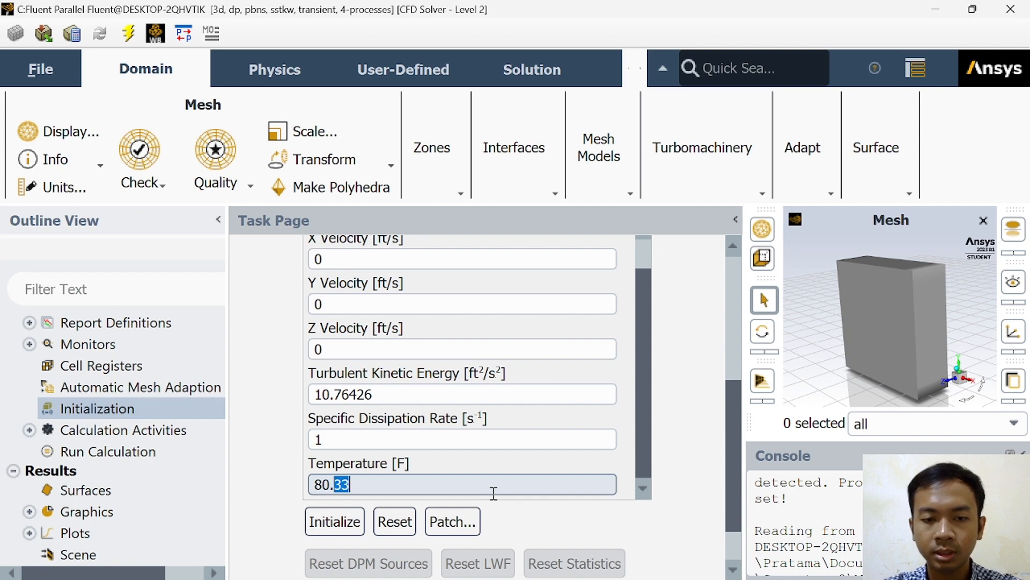
{"action": "left_click_drag", "start_coordinate": [491, 490], "coordinate": [311, 486]}
{"action": "type", "text": "300"}
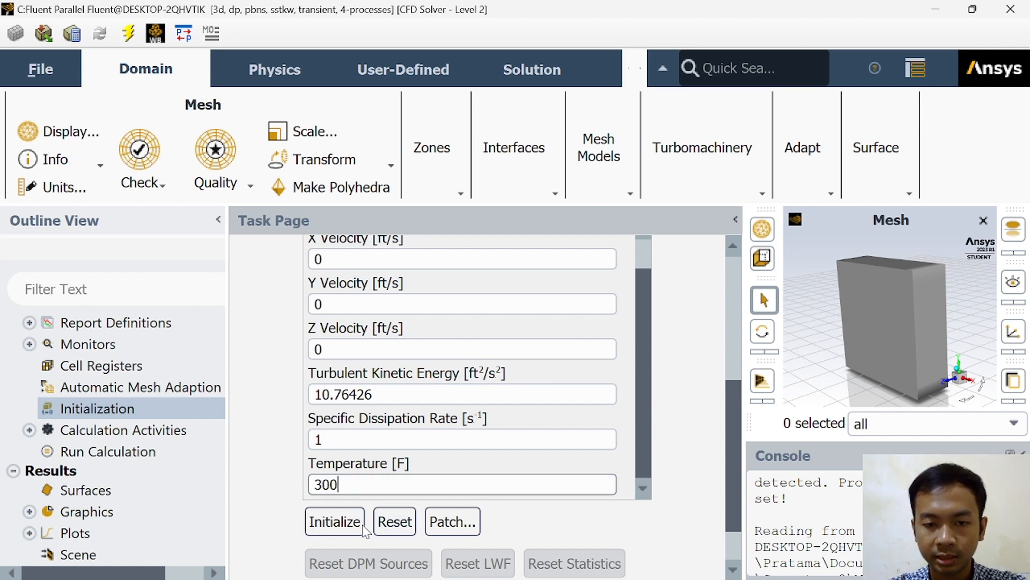
{"action": "left_click", "coordinate": [335, 521]}
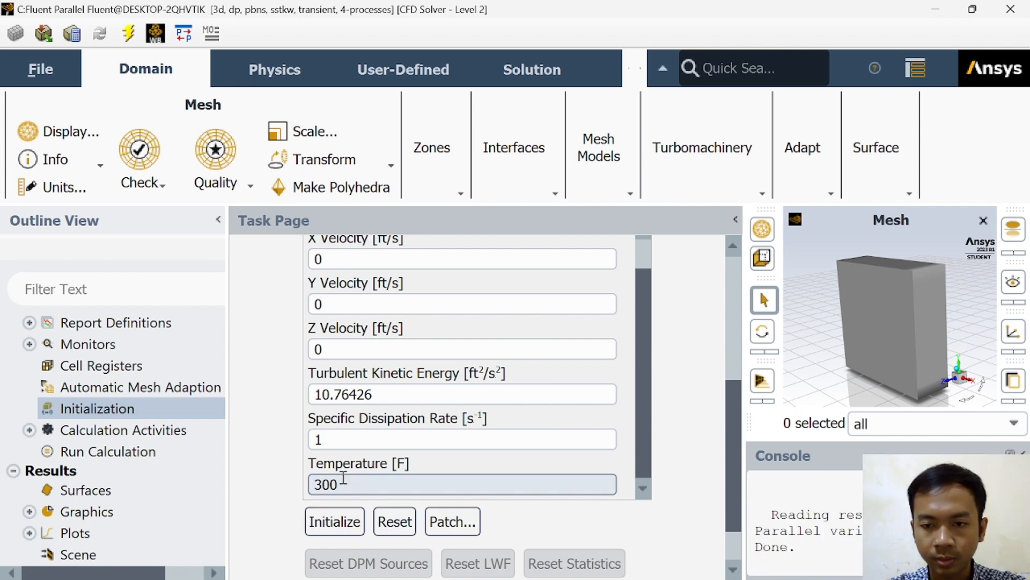
{"action": "left_click", "coordinate": [334, 520]}
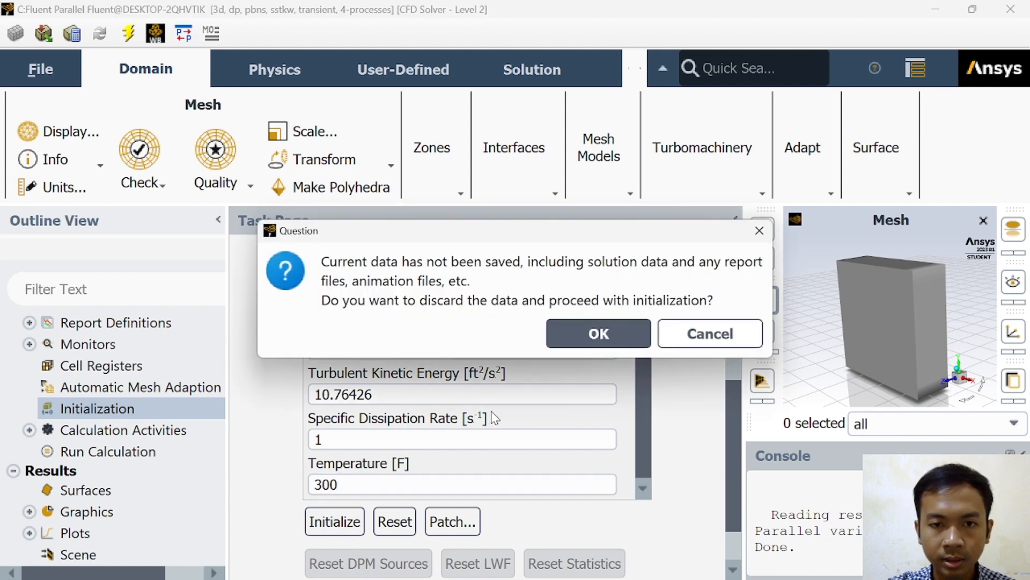
{"action": "left_click", "coordinate": [584, 339]}
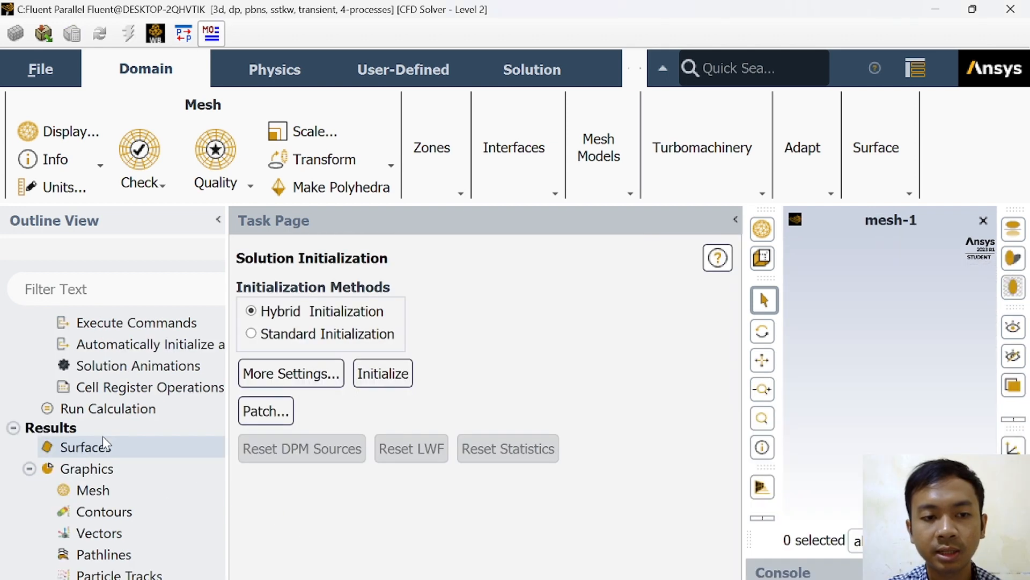
Step: Create a new contour plot of static temperature
{"action": "scroll", "coordinate": [105, 442], "scroll_direction": "down", "scroll_amount": 1}
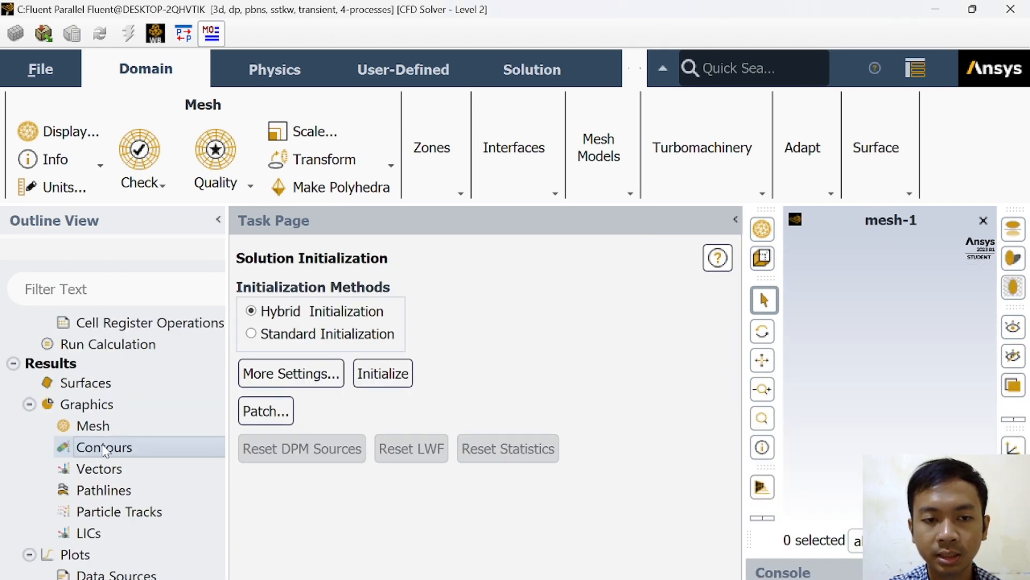
{"action": "double_click", "coordinate": [104, 447]}
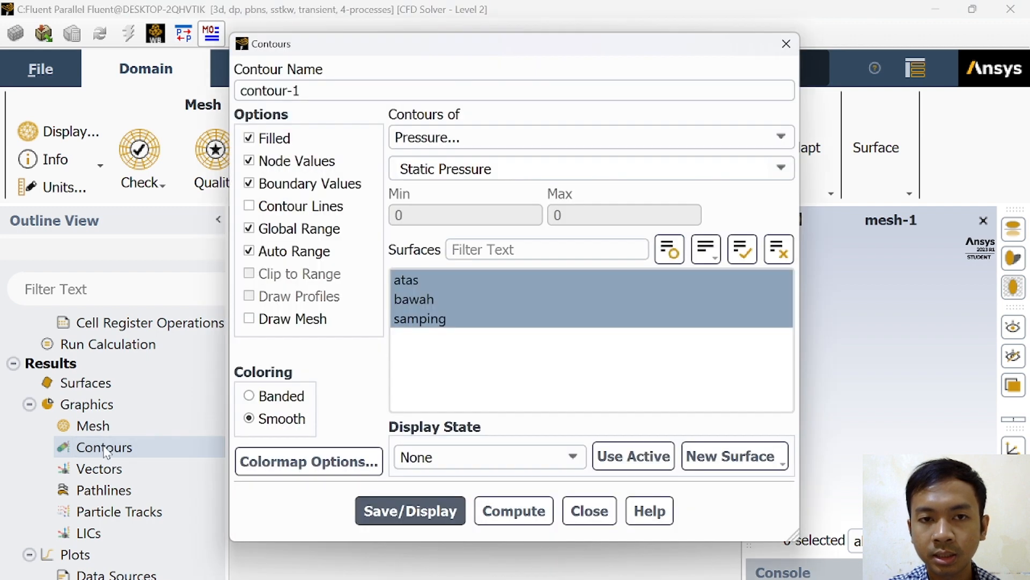
{"action": "left_click", "coordinate": [531, 152]}
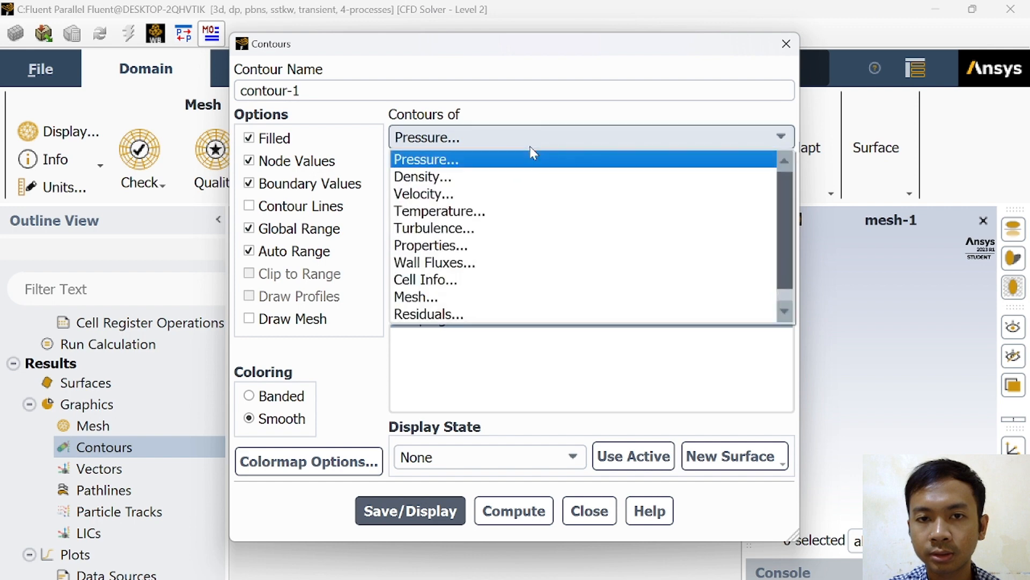
{"action": "left_click", "coordinate": [483, 211]}
Step: Limit the temperature contour to the samping surface, save and display it, and close its settings
{"action": "left_click", "coordinate": [450, 280]}
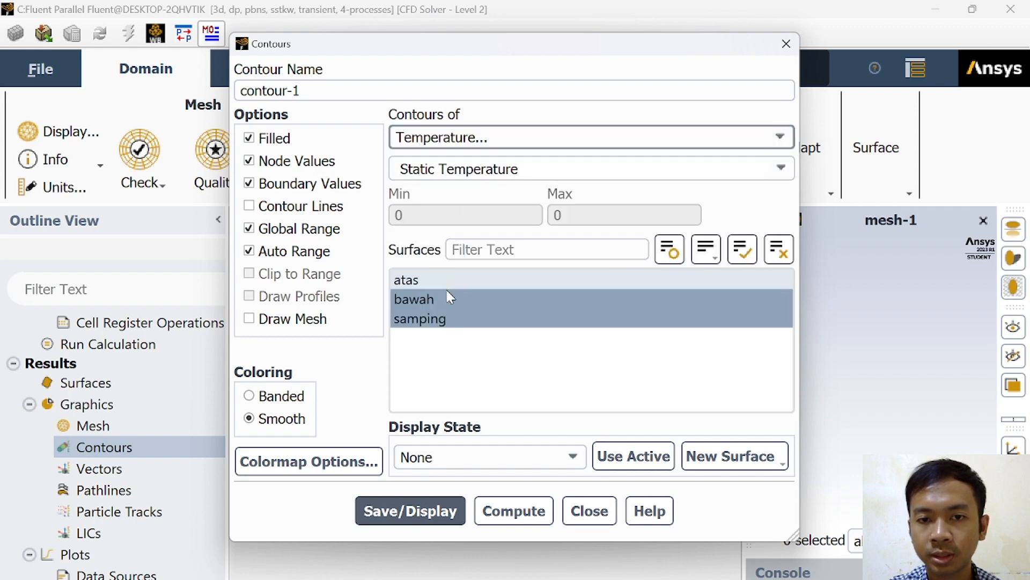
{"action": "left_click", "coordinate": [446, 300]}
{"action": "left_click", "coordinate": [444, 318]}
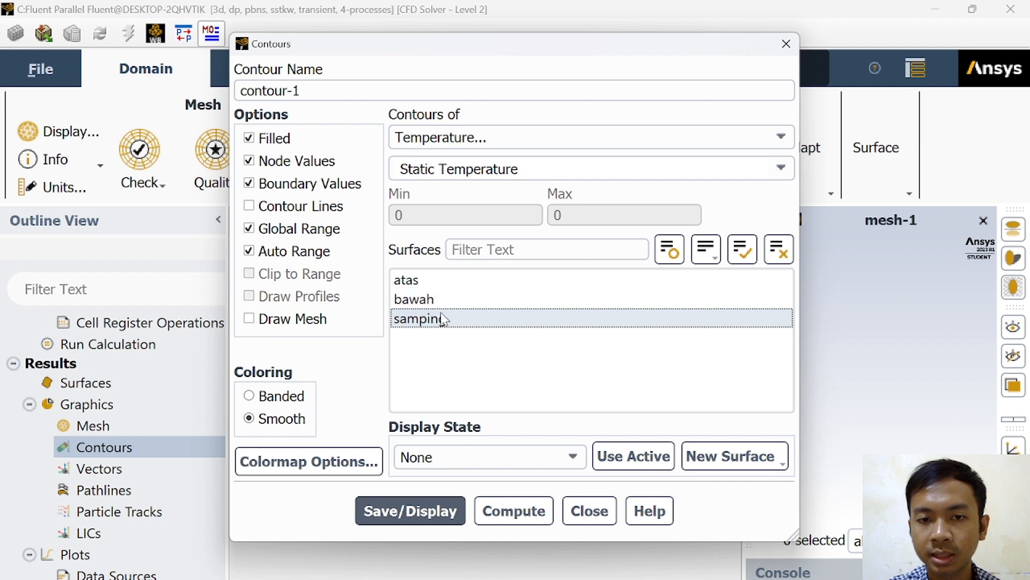
{"action": "left_click", "coordinate": [506, 461]}
{"action": "left_click", "coordinate": [513, 463]}
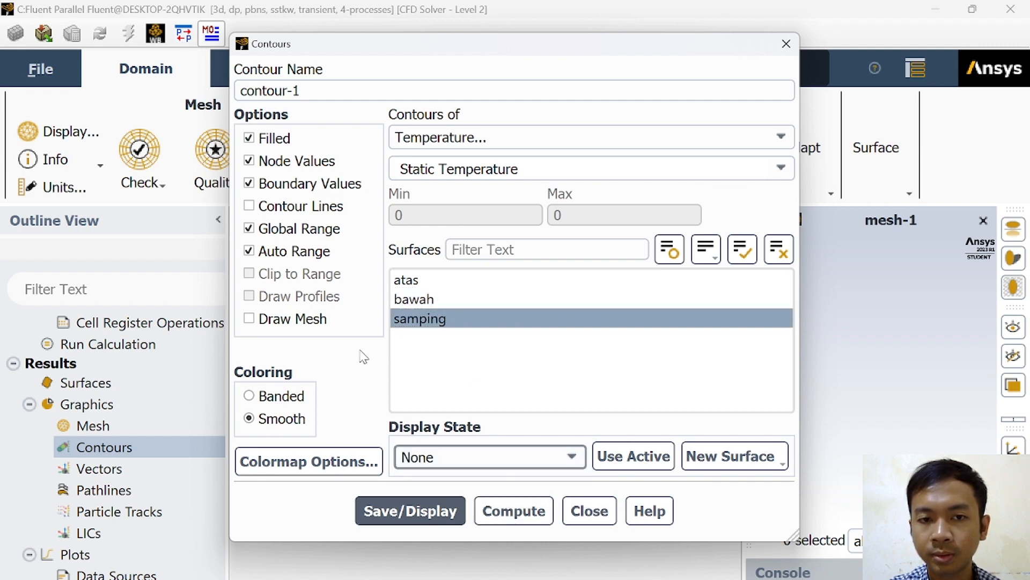
{"action": "left_click", "coordinate": [445, 518]}
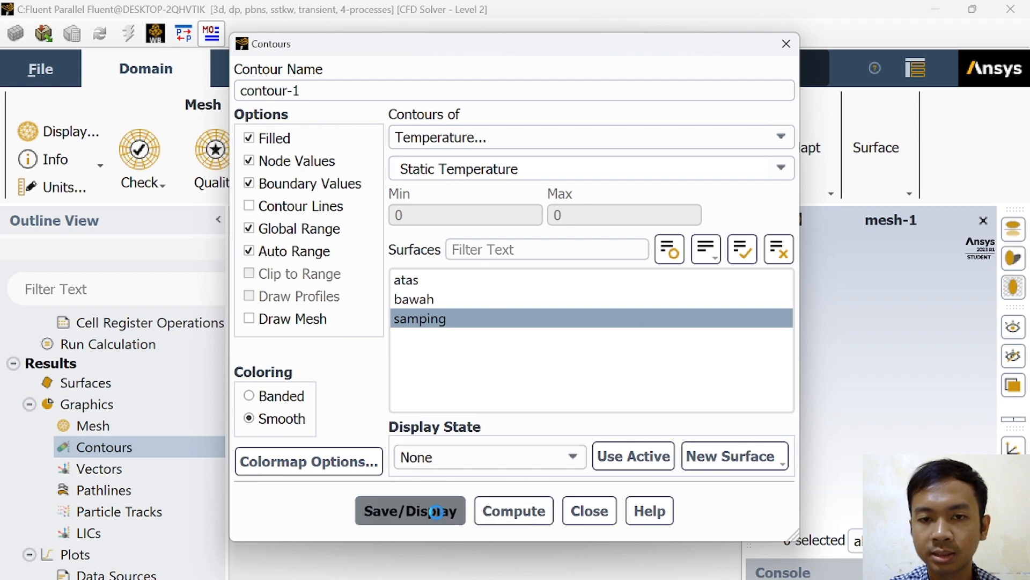
{"action": "left_click", "coordinate": [590, 510]}
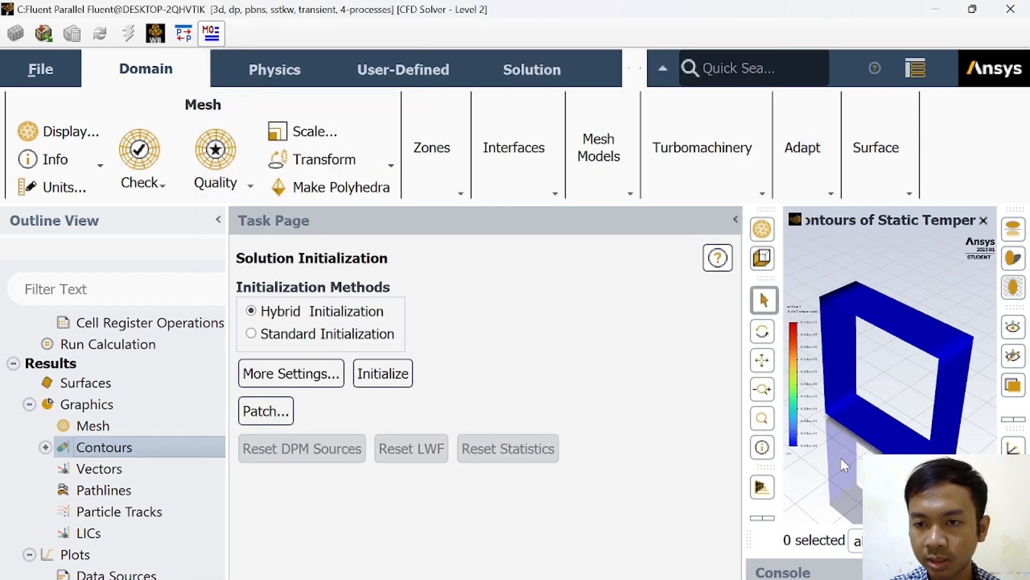
{"action": "left_click", "coordinate": [736, 219]}
{"action": "left_click_drag", "start_coordinate": [708, 400], "coordinate": [476, 380]}
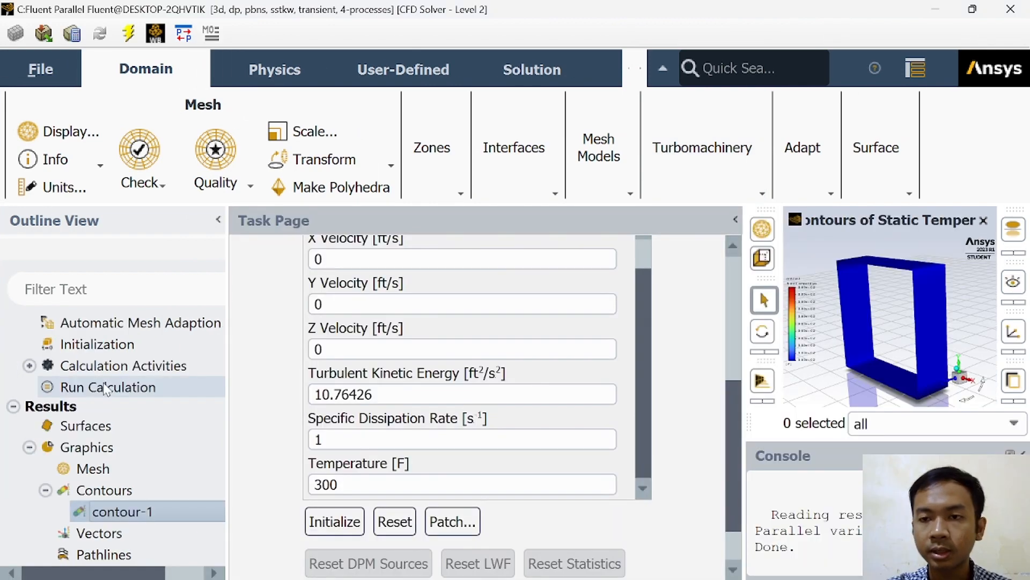
Step: Run the transient calculation with 156 time steps of 5 s and dismiss the completion notice
{"action": "left_click", "coordinate": [105, 387]}
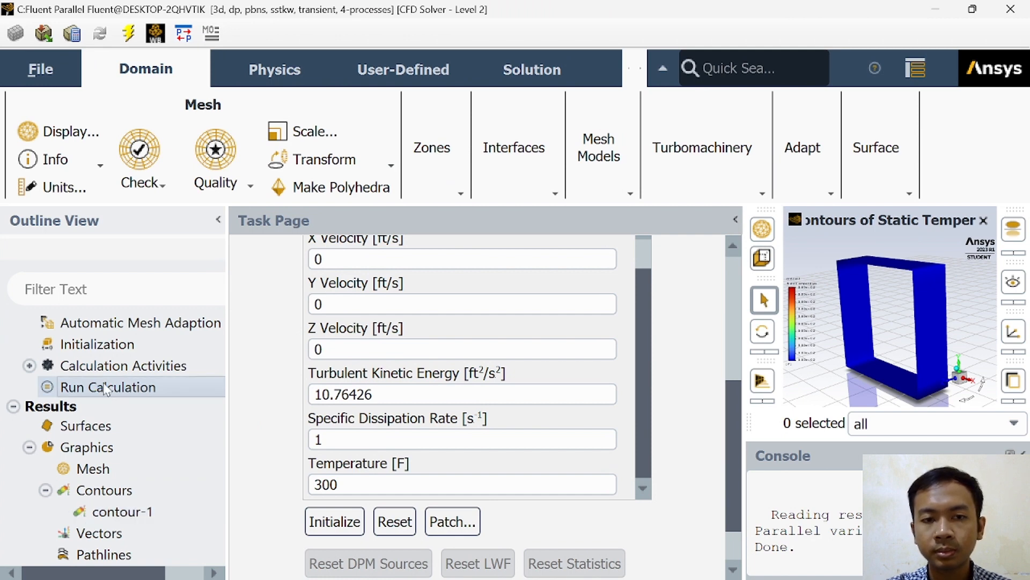
{"action": "double_click", "coordinate": [106, 388]}
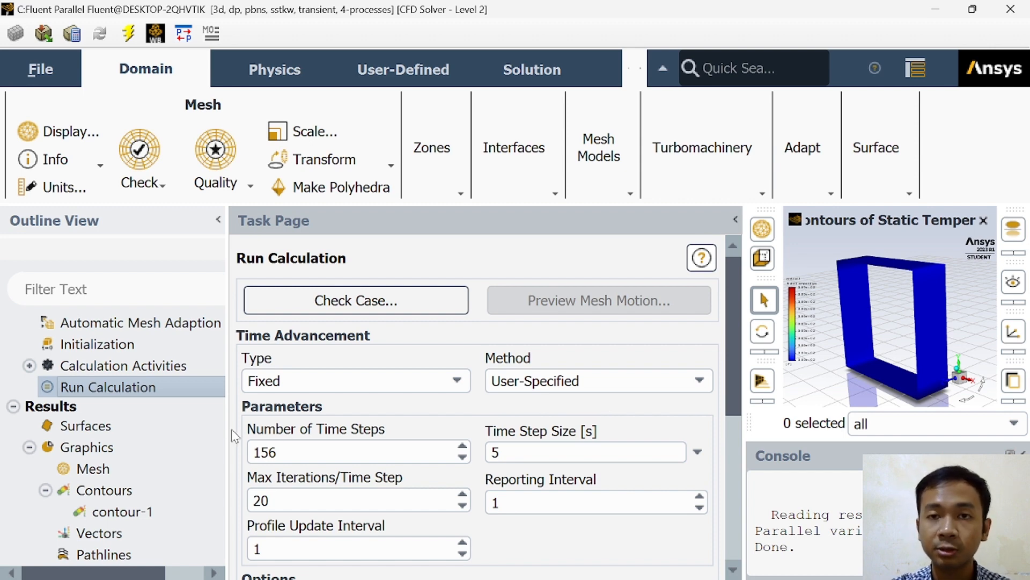
{"action": "scroll", "coordinate": [713, 410], "scroll_direction": "down", "scroll_amount": 2}
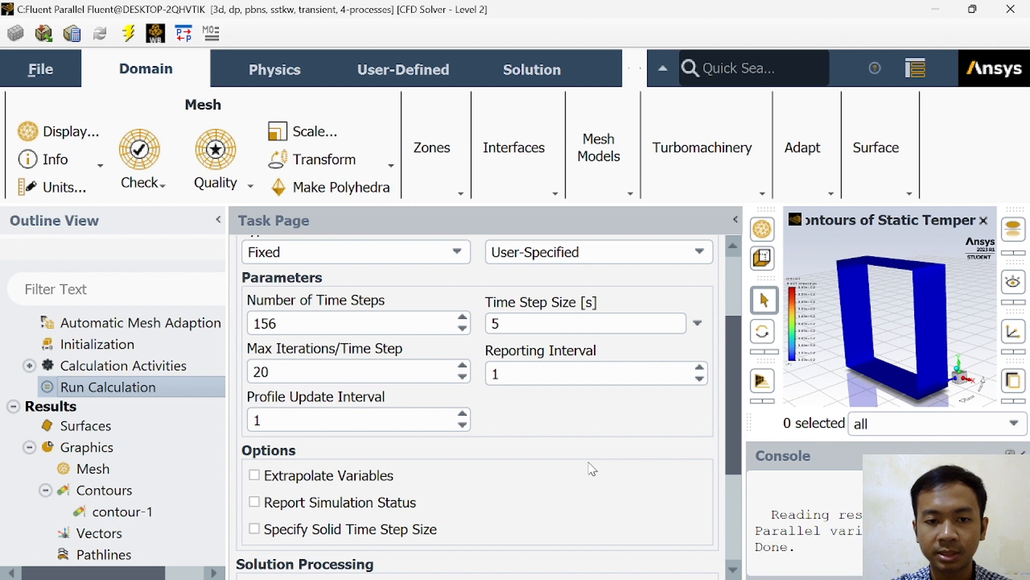
{"action": "scroll", "coordinate": [592, 469], "scroll_direction": "down", "scroll_amount": 3}
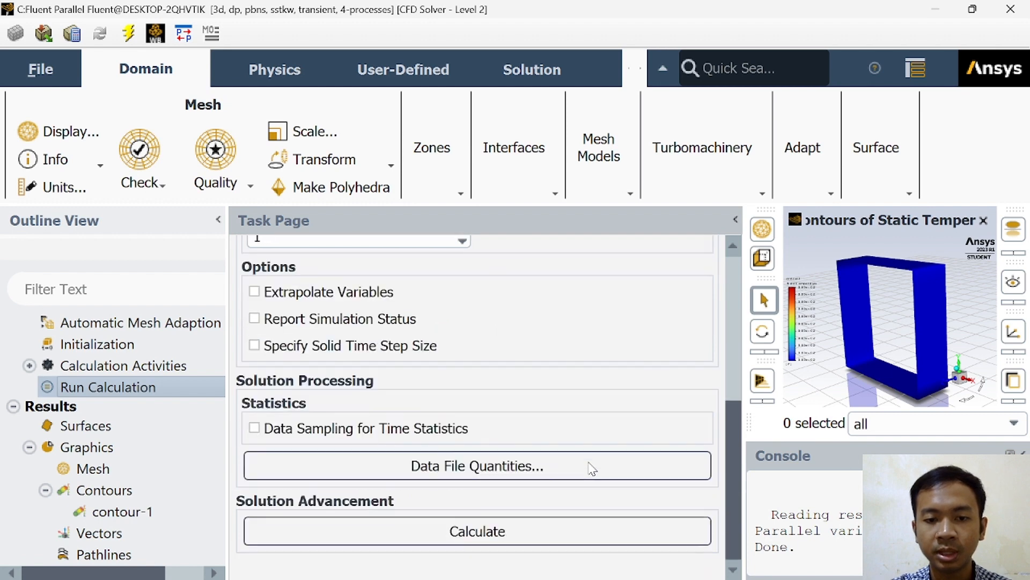
{"action": "left_click", "coordinate": [619, 536]}
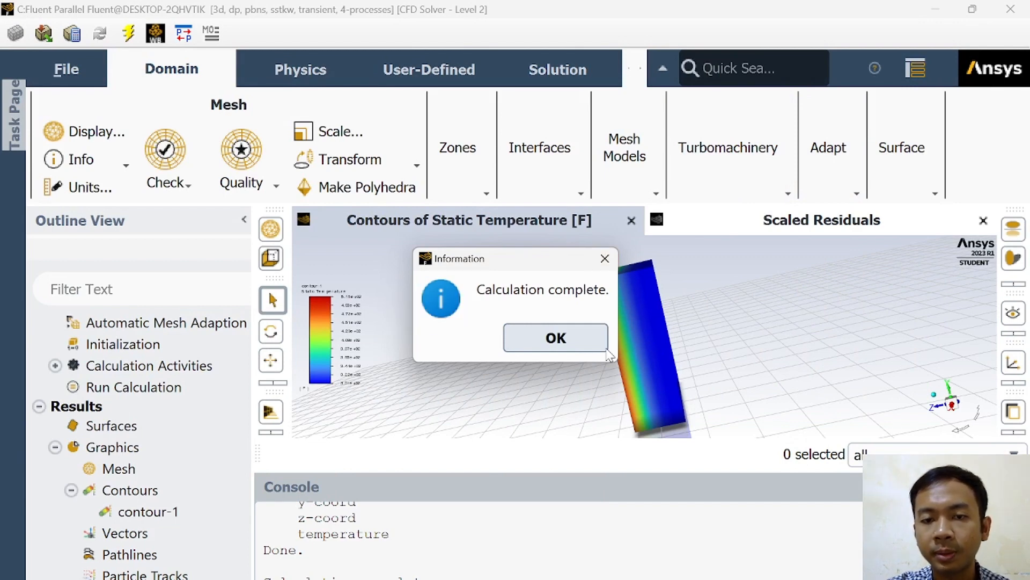
{"action": "left_click", "coordinate": [518, 337]}
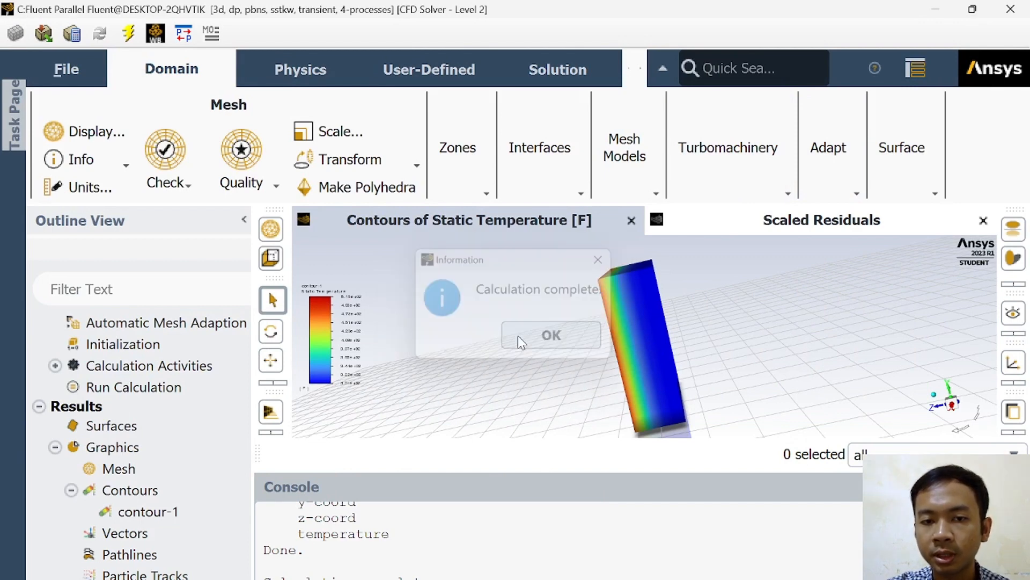
Step: Examine the temperature distribution on the samping surface and check contour-1's minimum and maximum temperatures
{"action": "scroll", "coordinate": [649, 381], "scroll_direction": "up", "scroll_amount": 5}
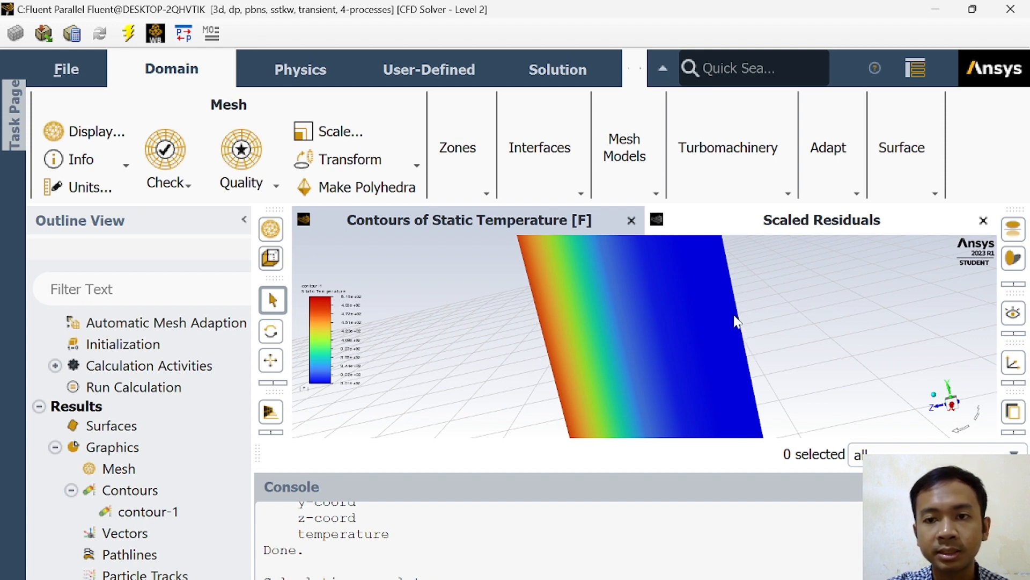
{"action": "double_click", "coordinate": [147, 515]}
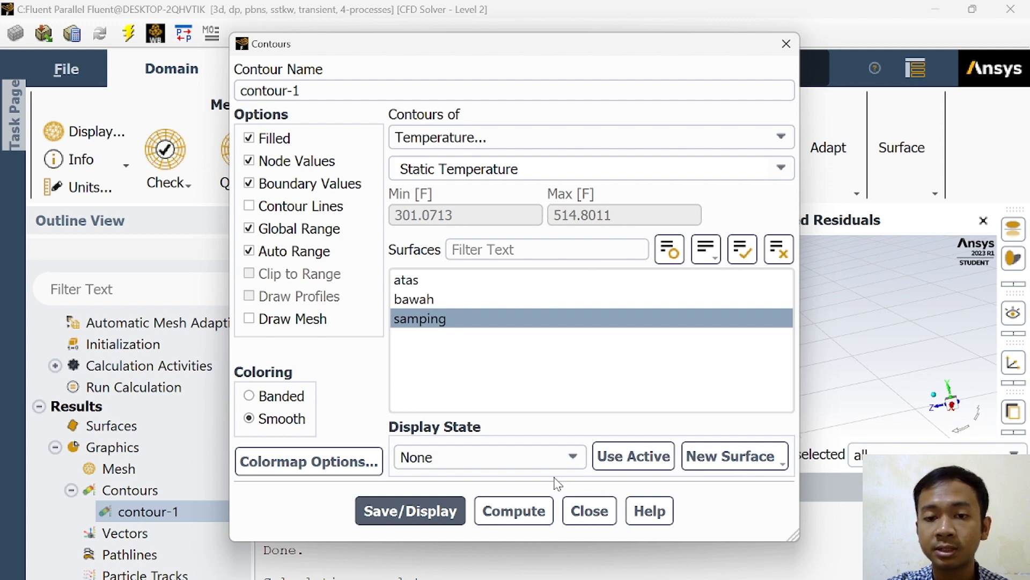
{"action": "left_click", "coordinate": [571, 516]}
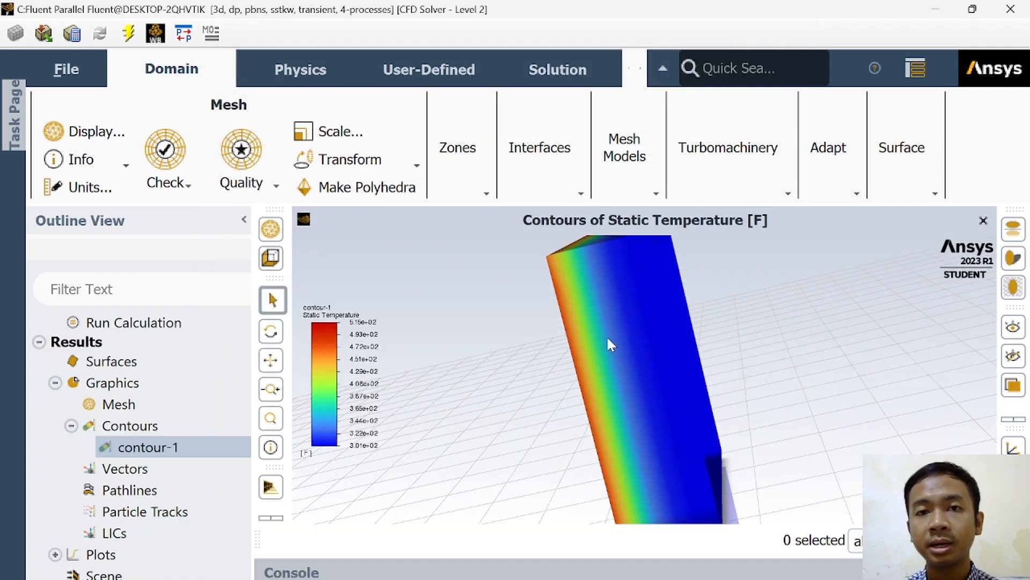